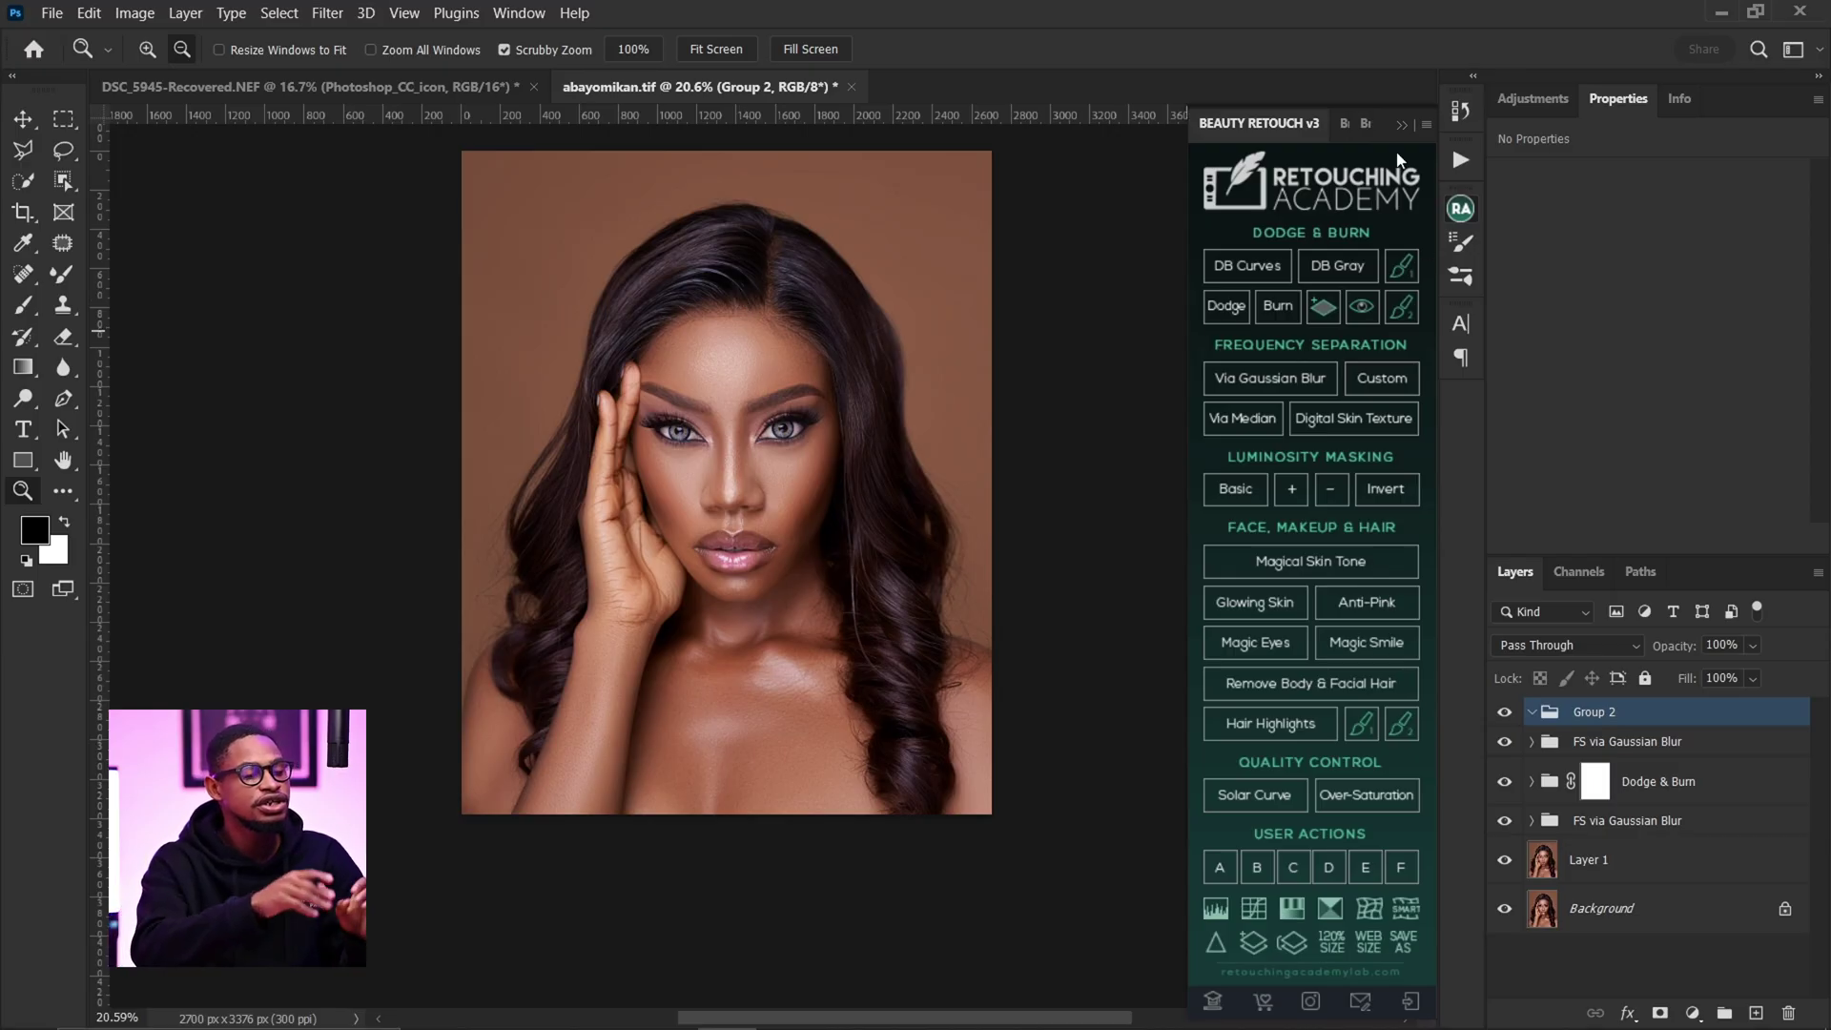
- Show the Adjustments panel so the portrait's adjustment layer types are listed
left_click(1531, 98)
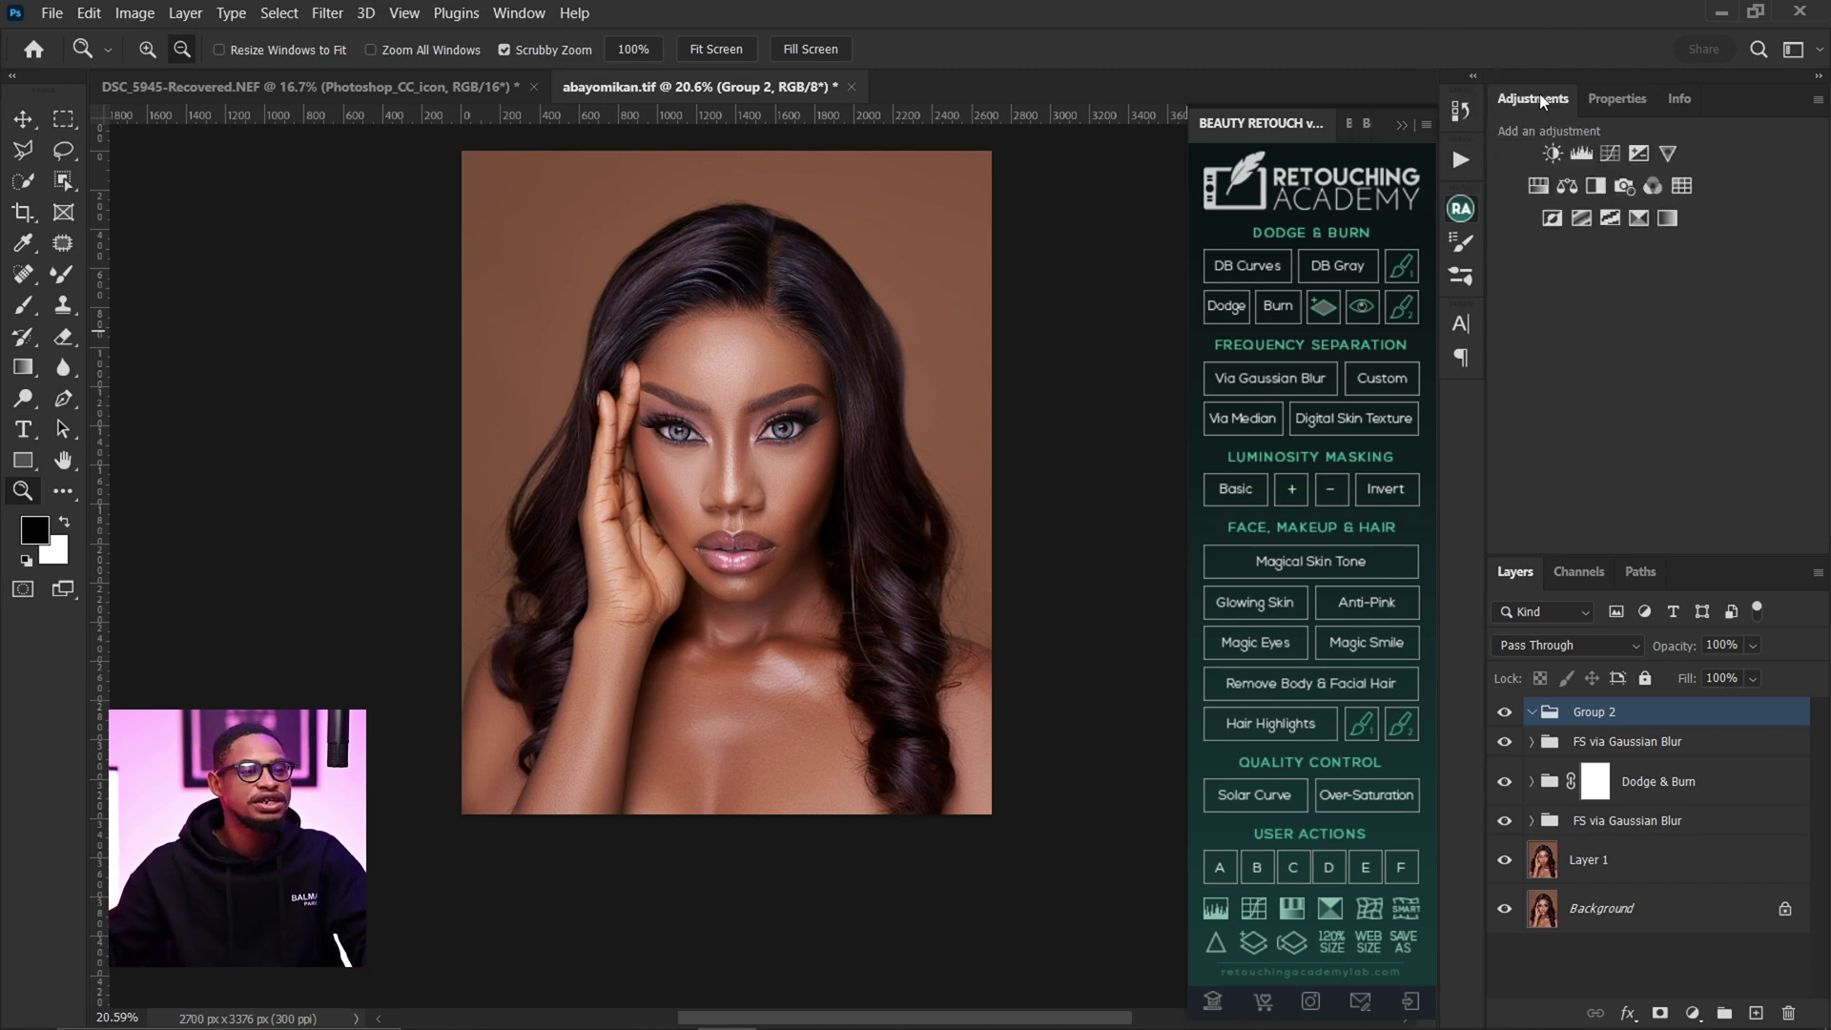
- Add a Selective Color layer and set Reds to Cyan -26, Yellow -5, Black +7
left_click(1638, 218)
left_click(1639, 218)
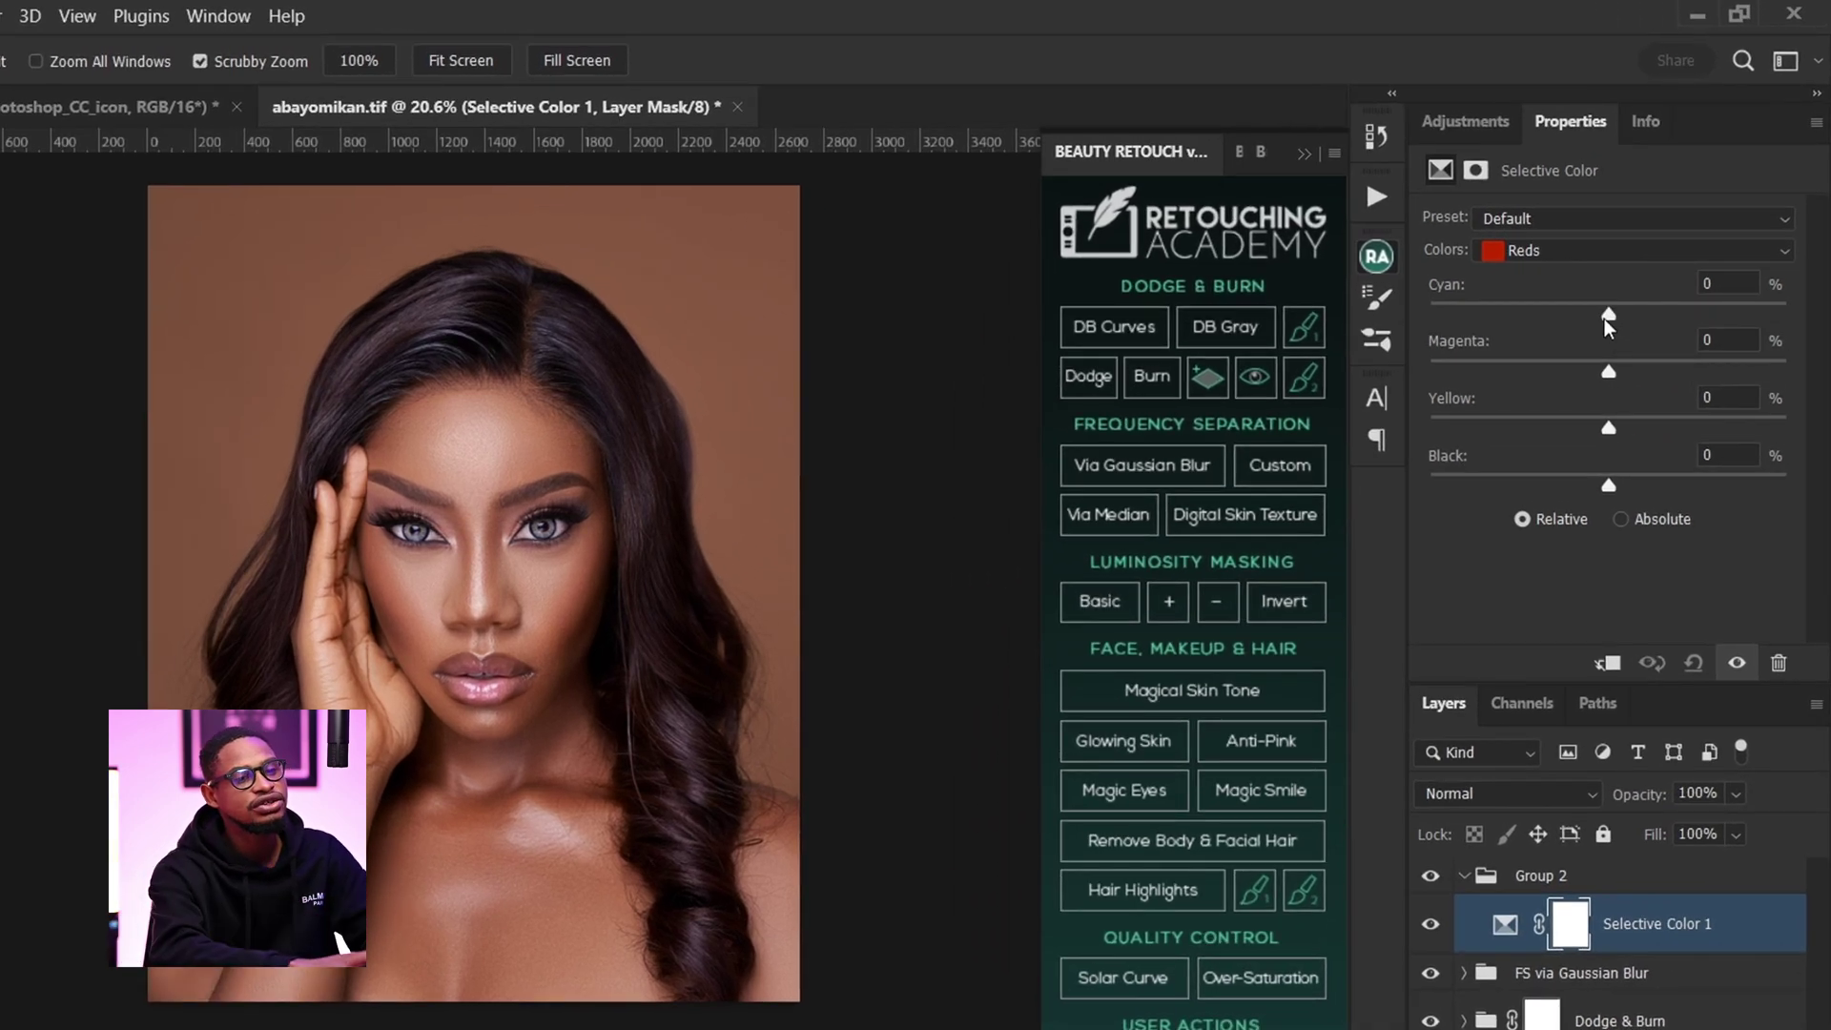
left_click_drag(1614, 300, 1560, 322)
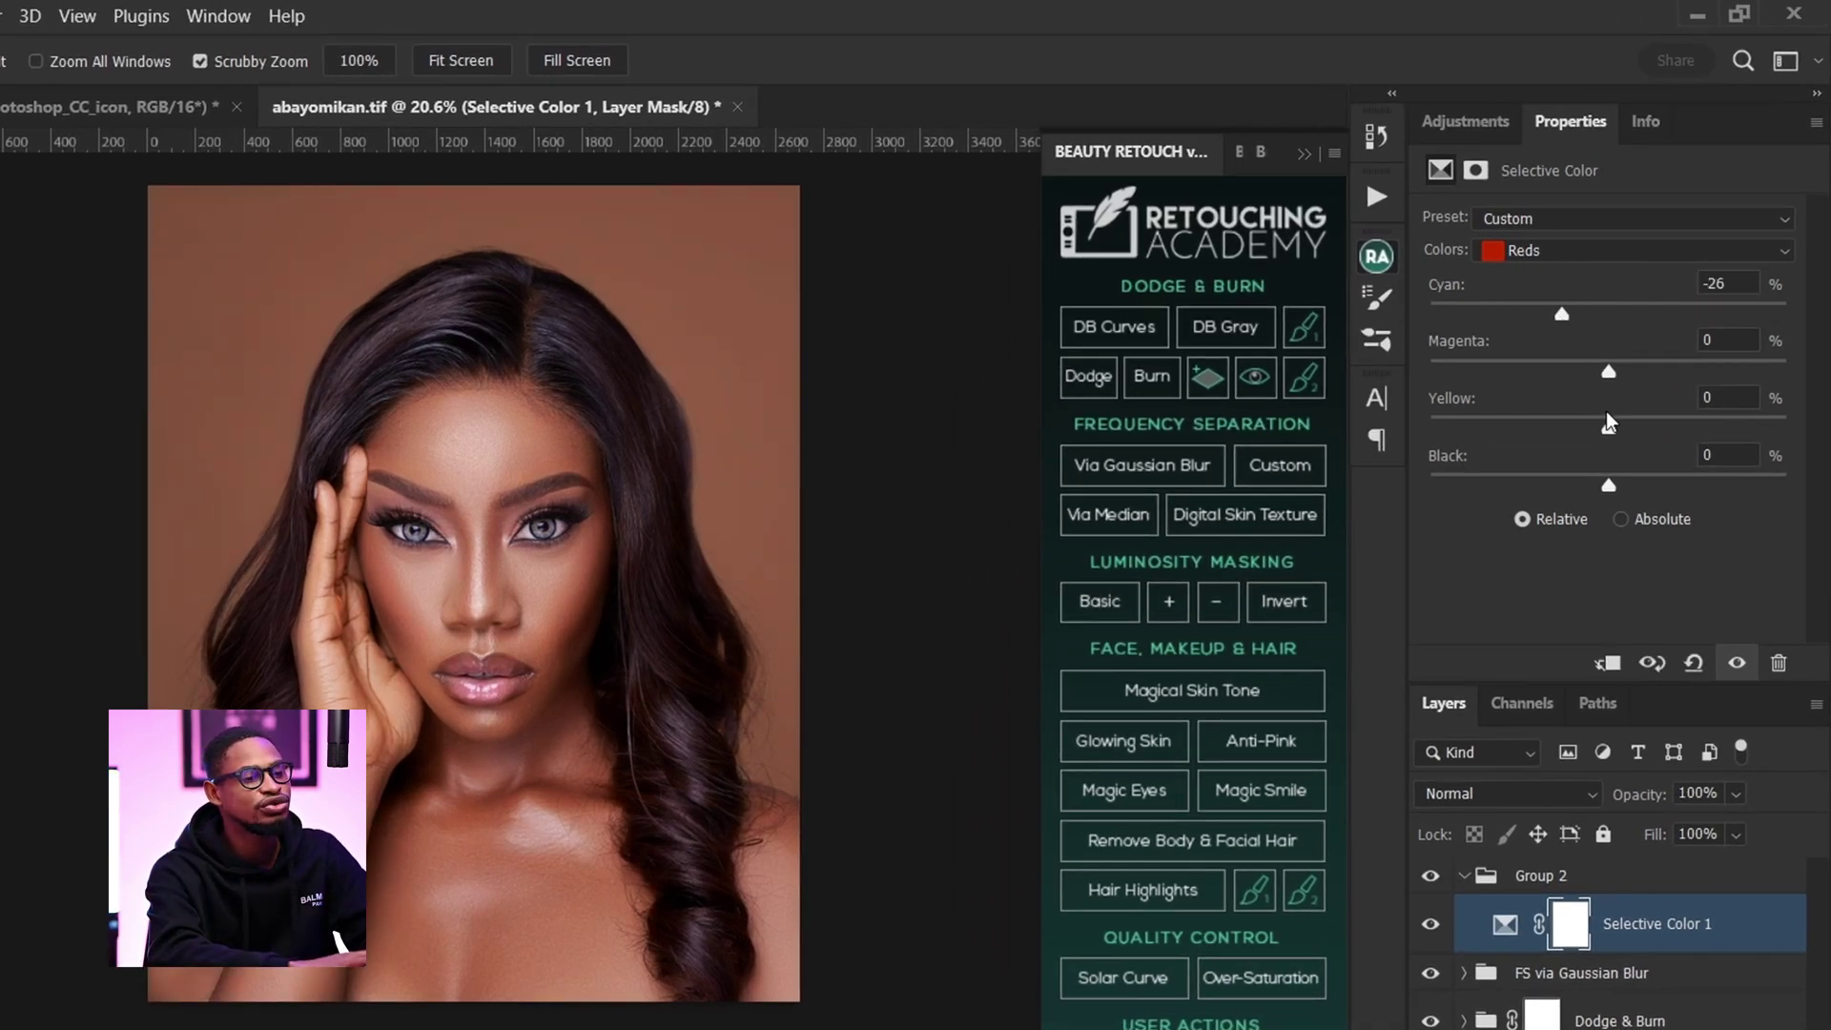
left_click_drag(1611, 486, 1596, 431)
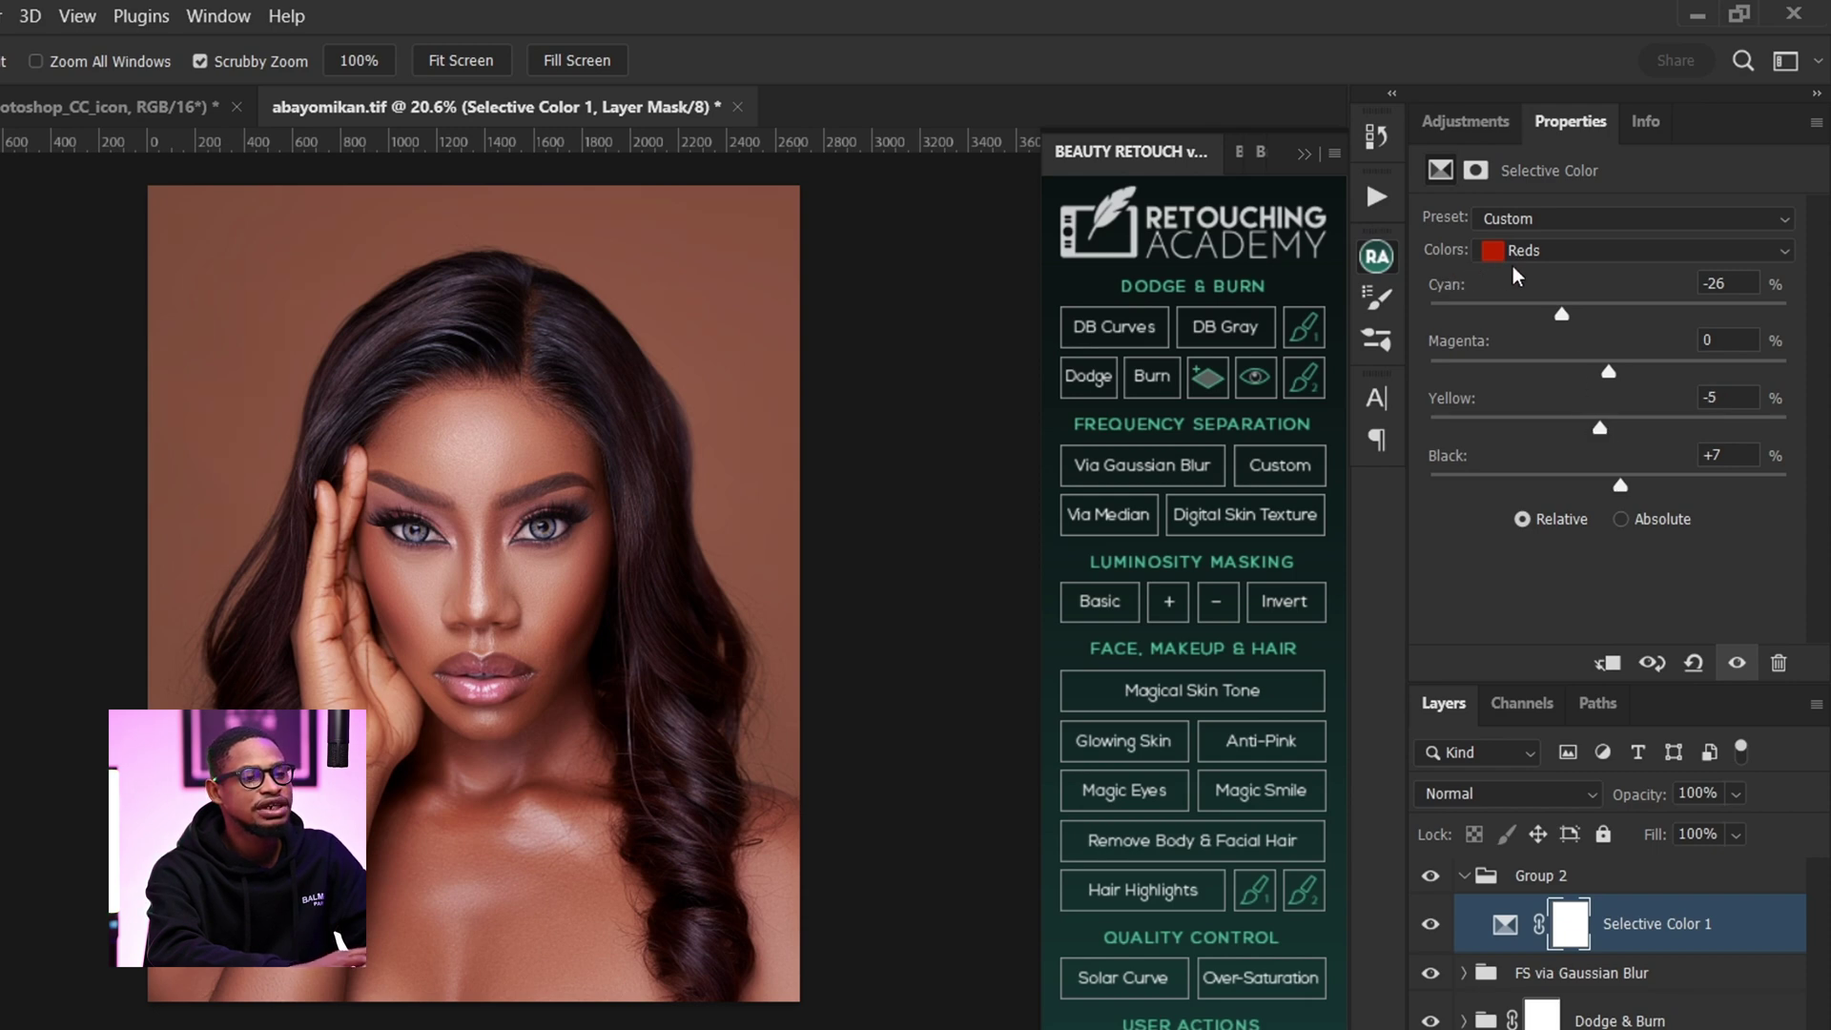
- Switch the Selective Color range to Yellows and set Cyan -9, Black +8
left_click(1537, 252)
left_click(1535, 303)
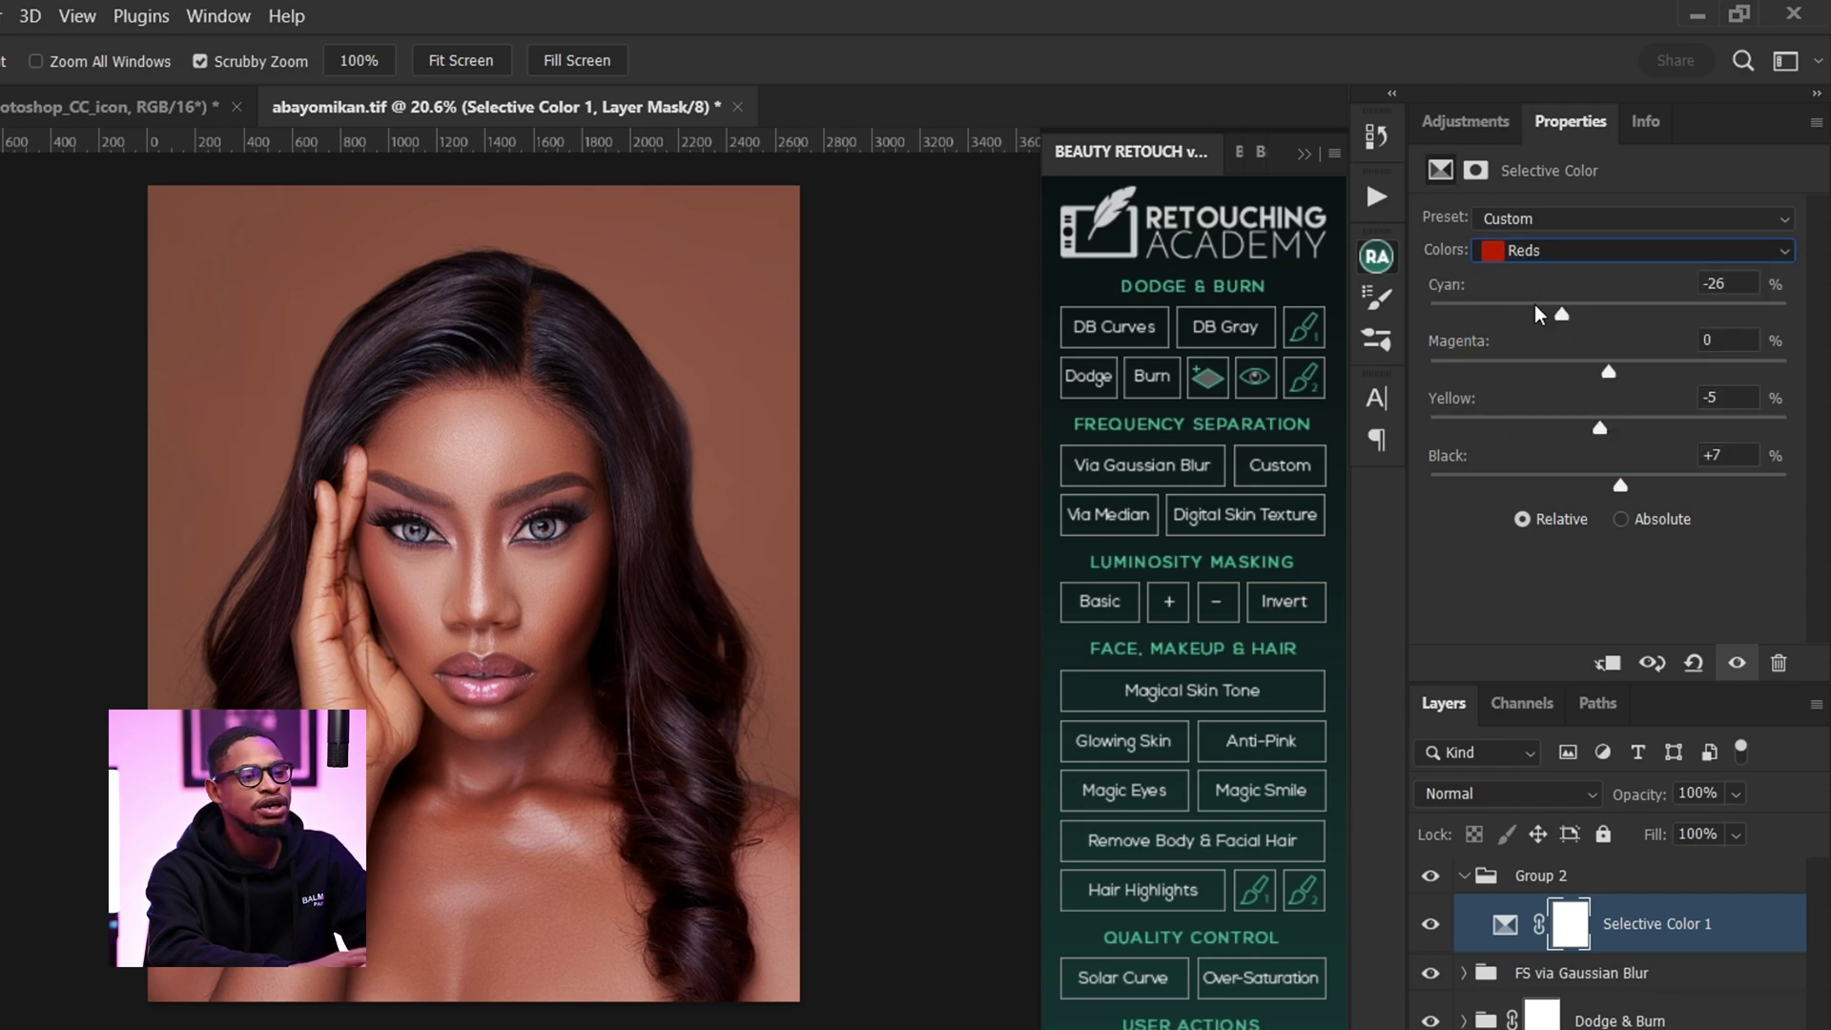
left_click(1603, 313)
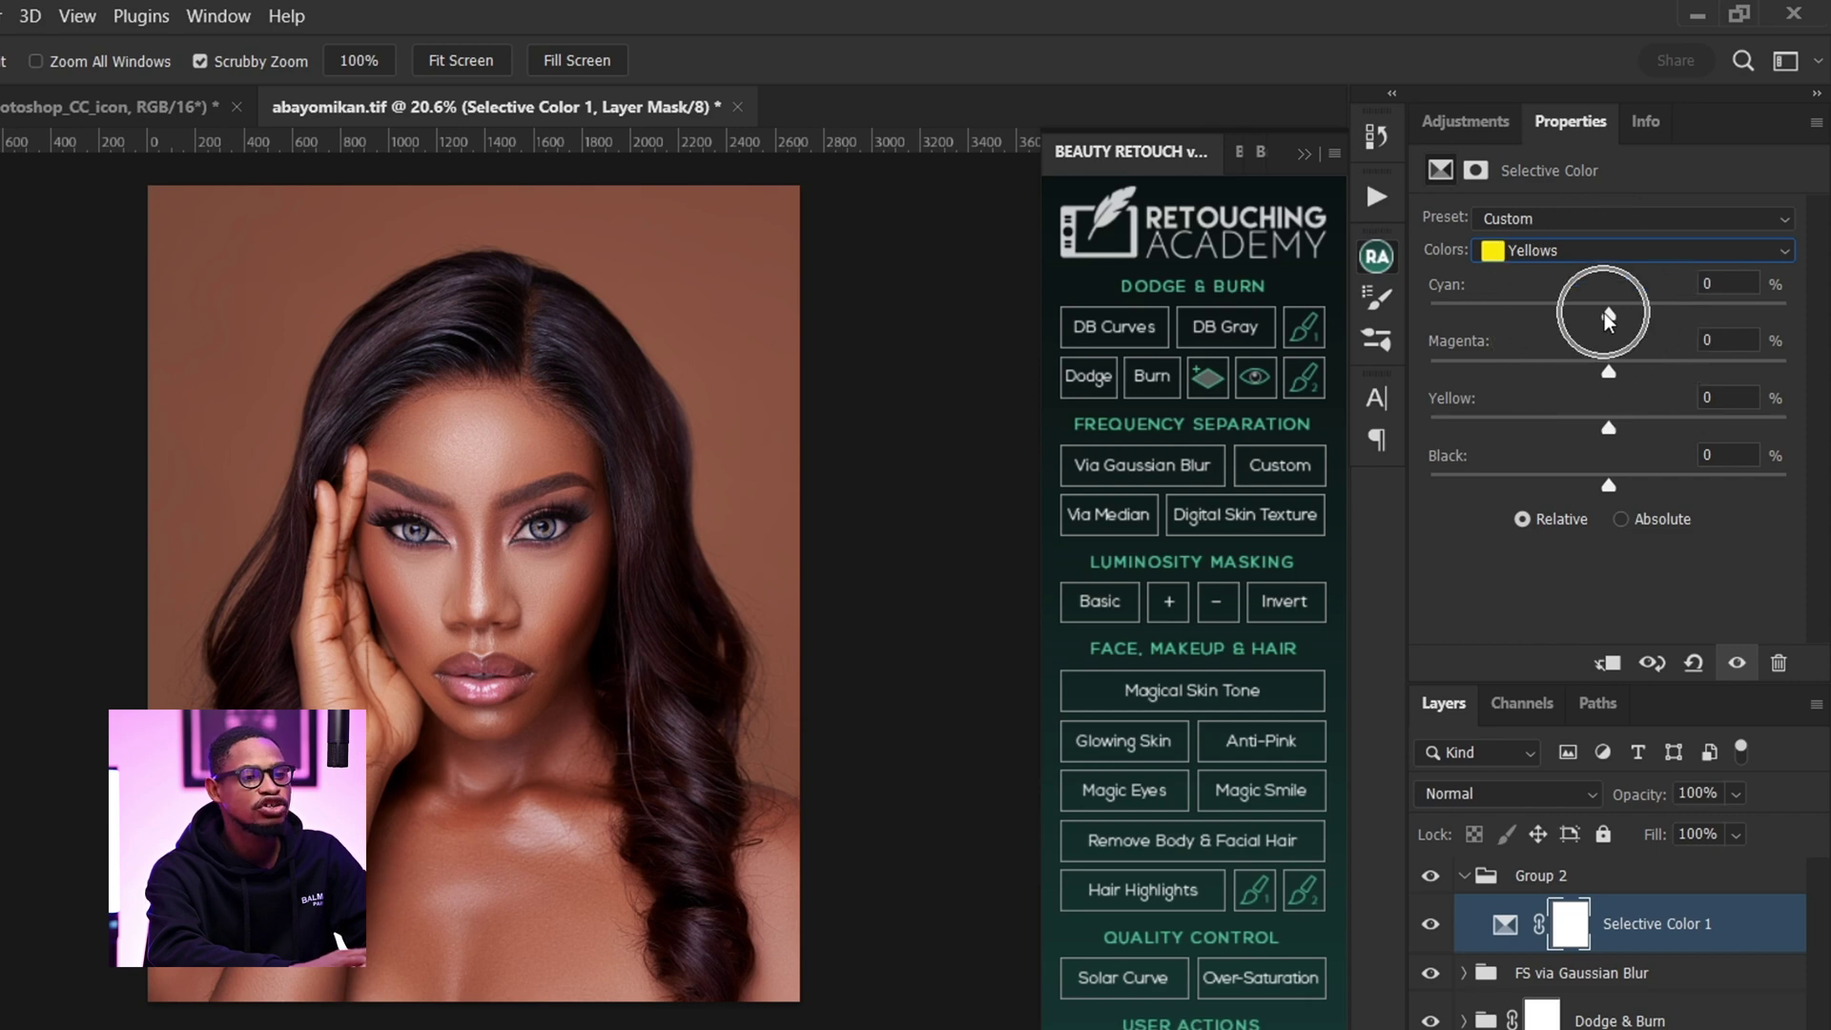
left_click_drag(1609, 317, 1593, 318)
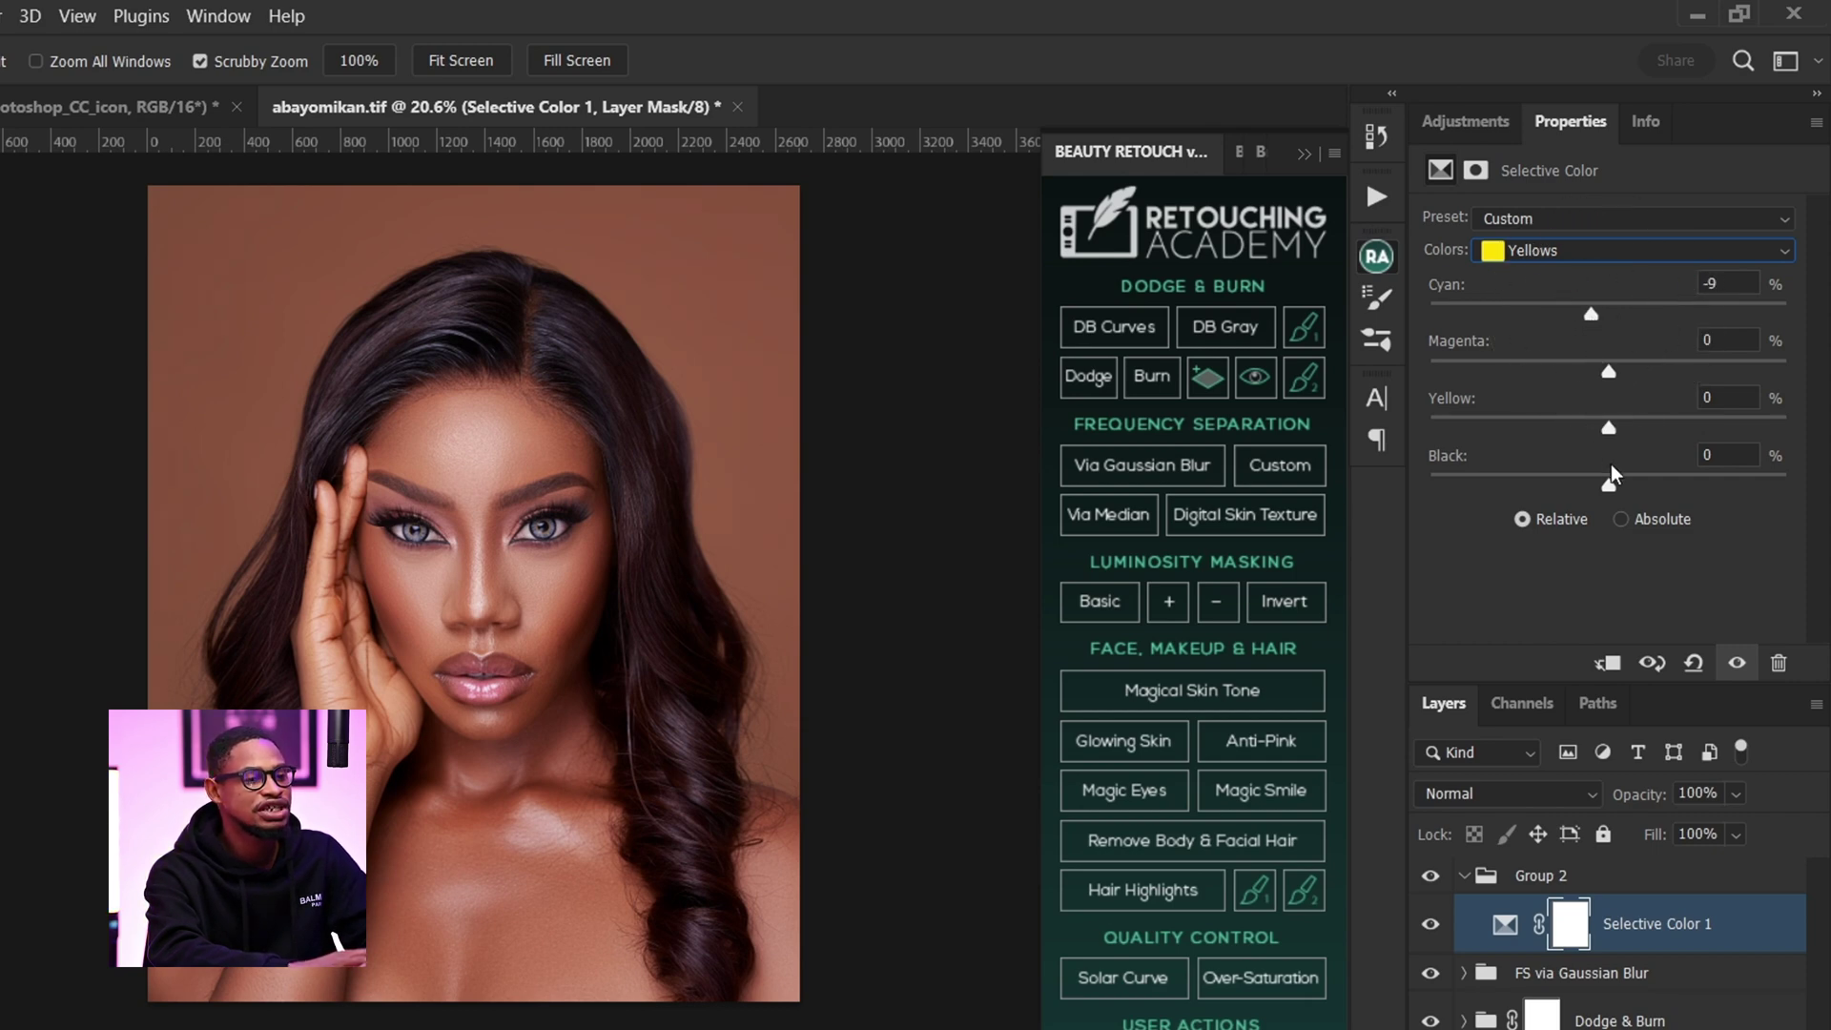
left_click_drag(1611, 485, 1622, 489)
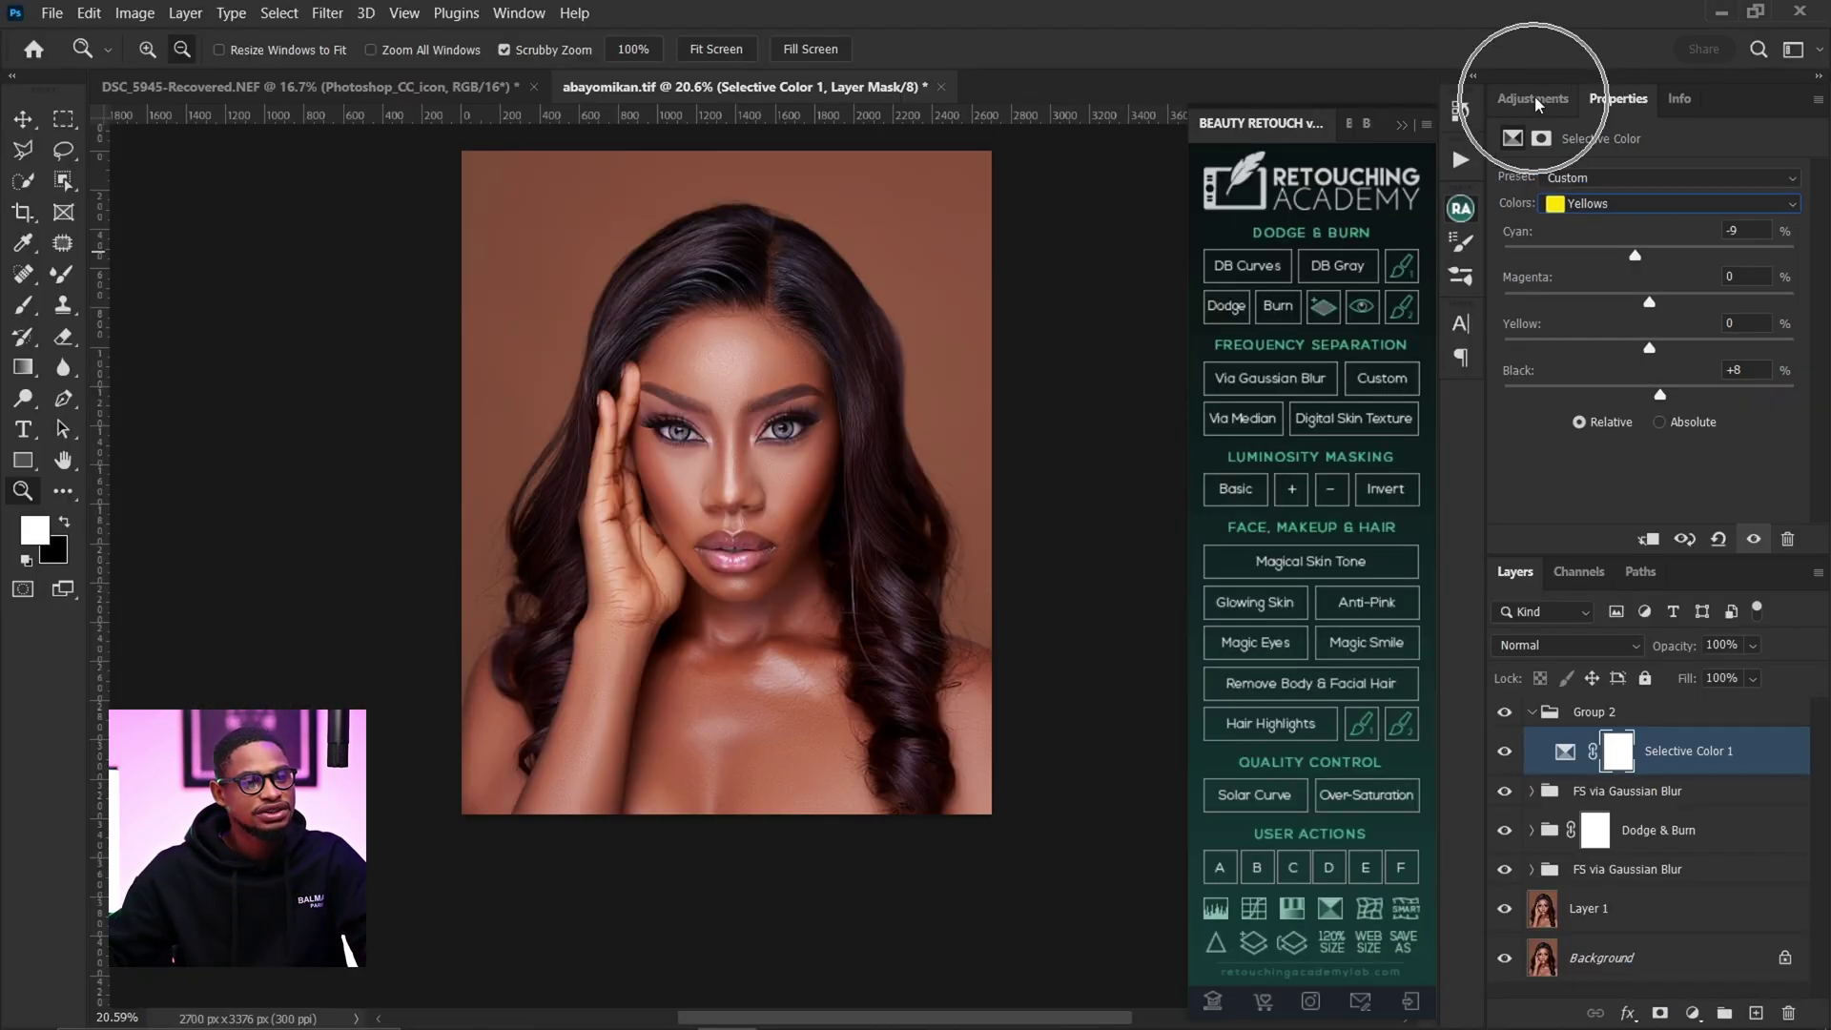
- Return to the adjustment types, leaving Selective Color 1 on top of Group 2
left_click(1532, 100)
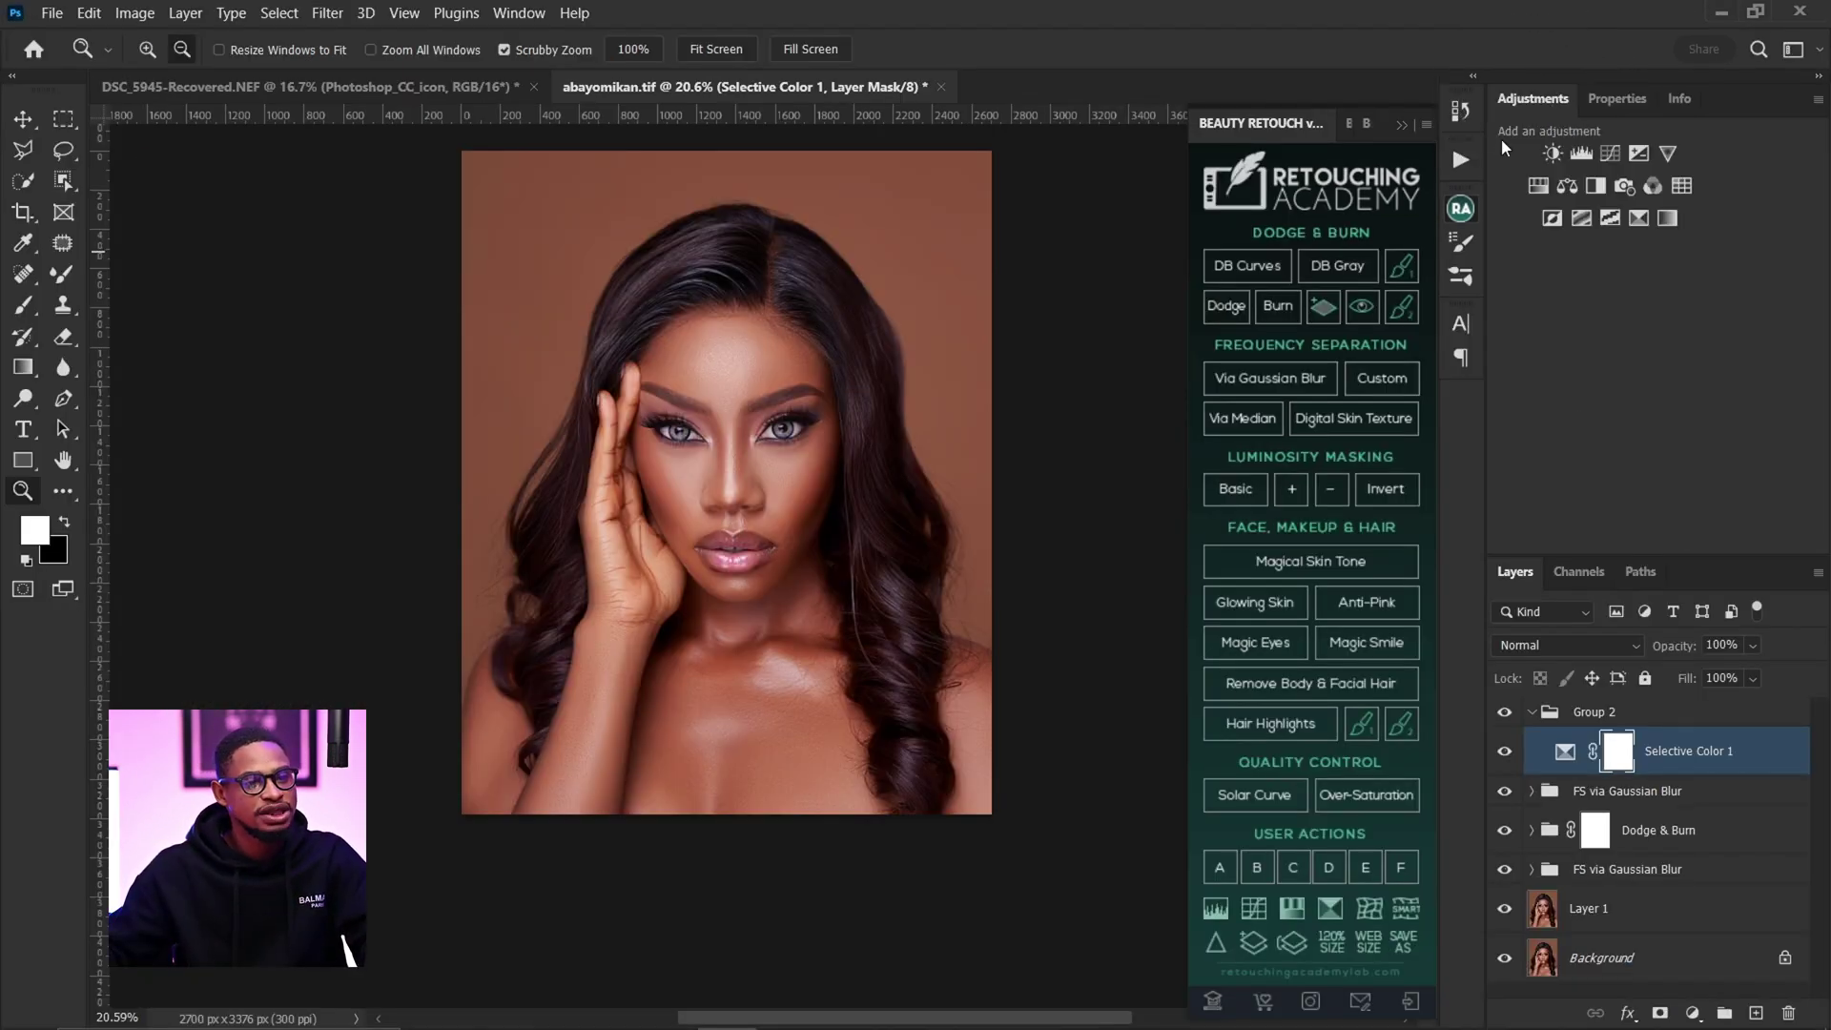
left_click(1597, 187)
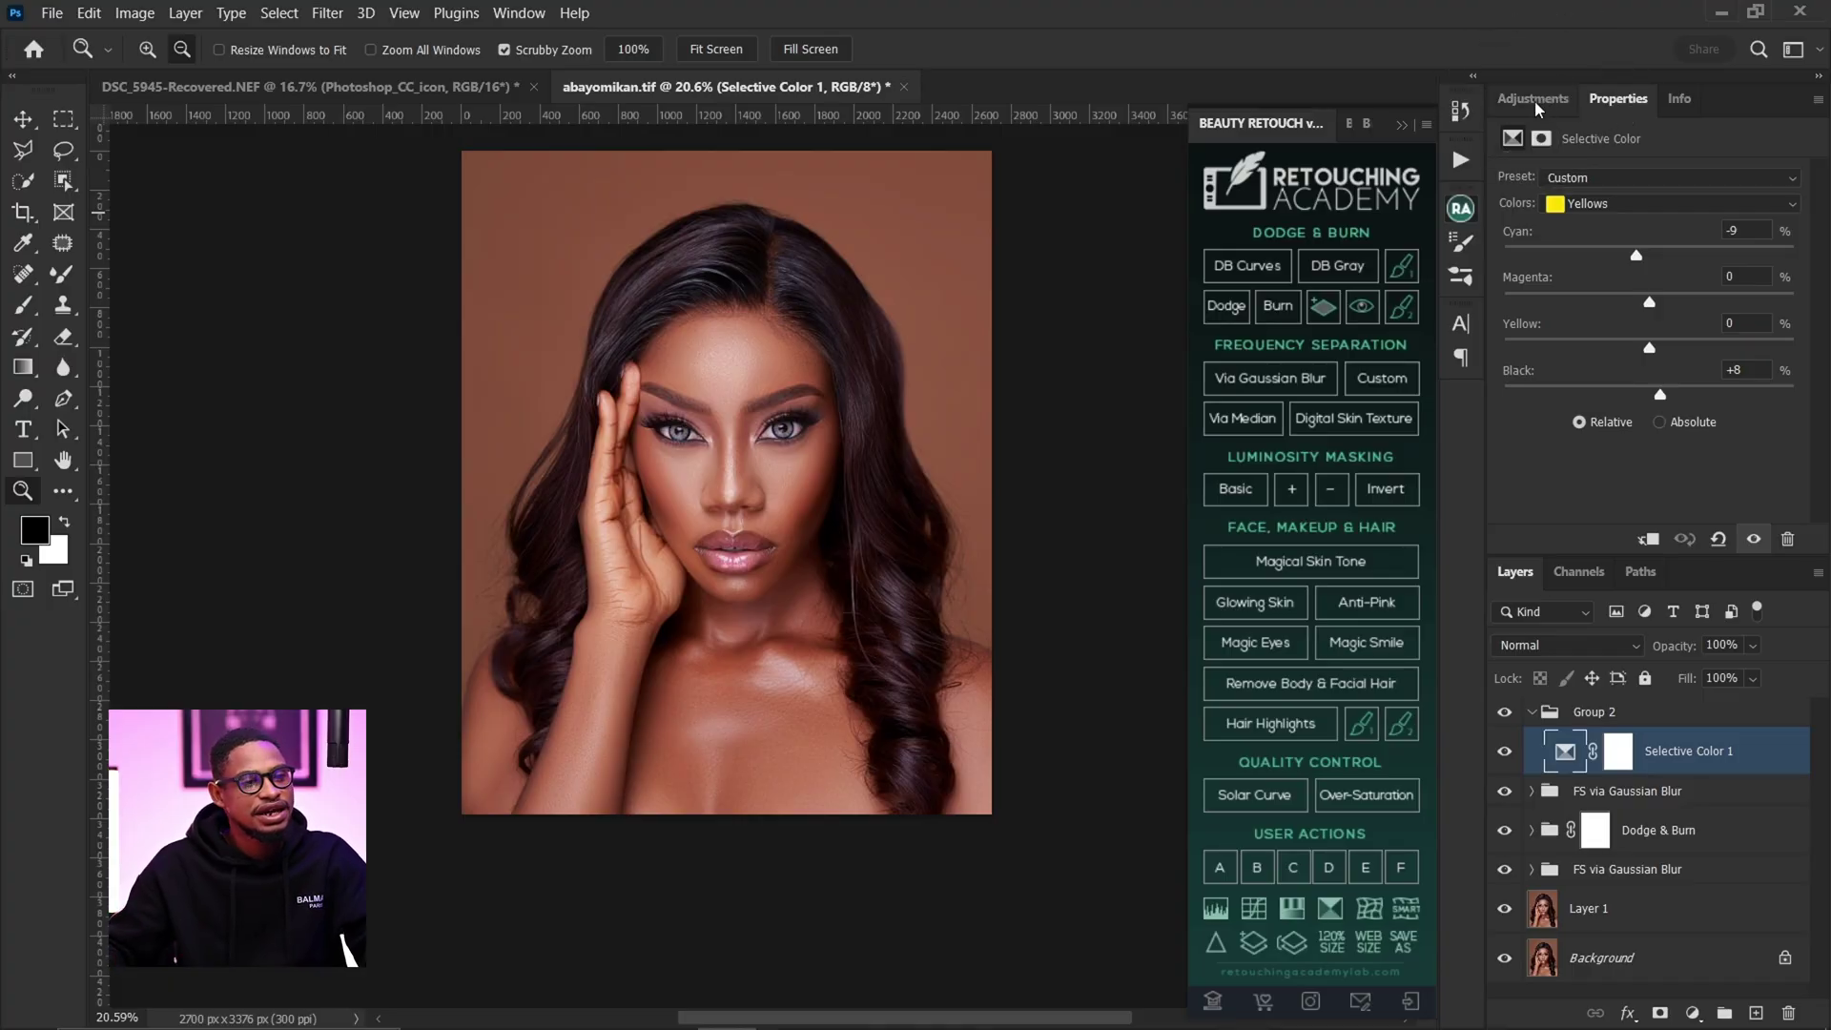
left_click(1531, 99)
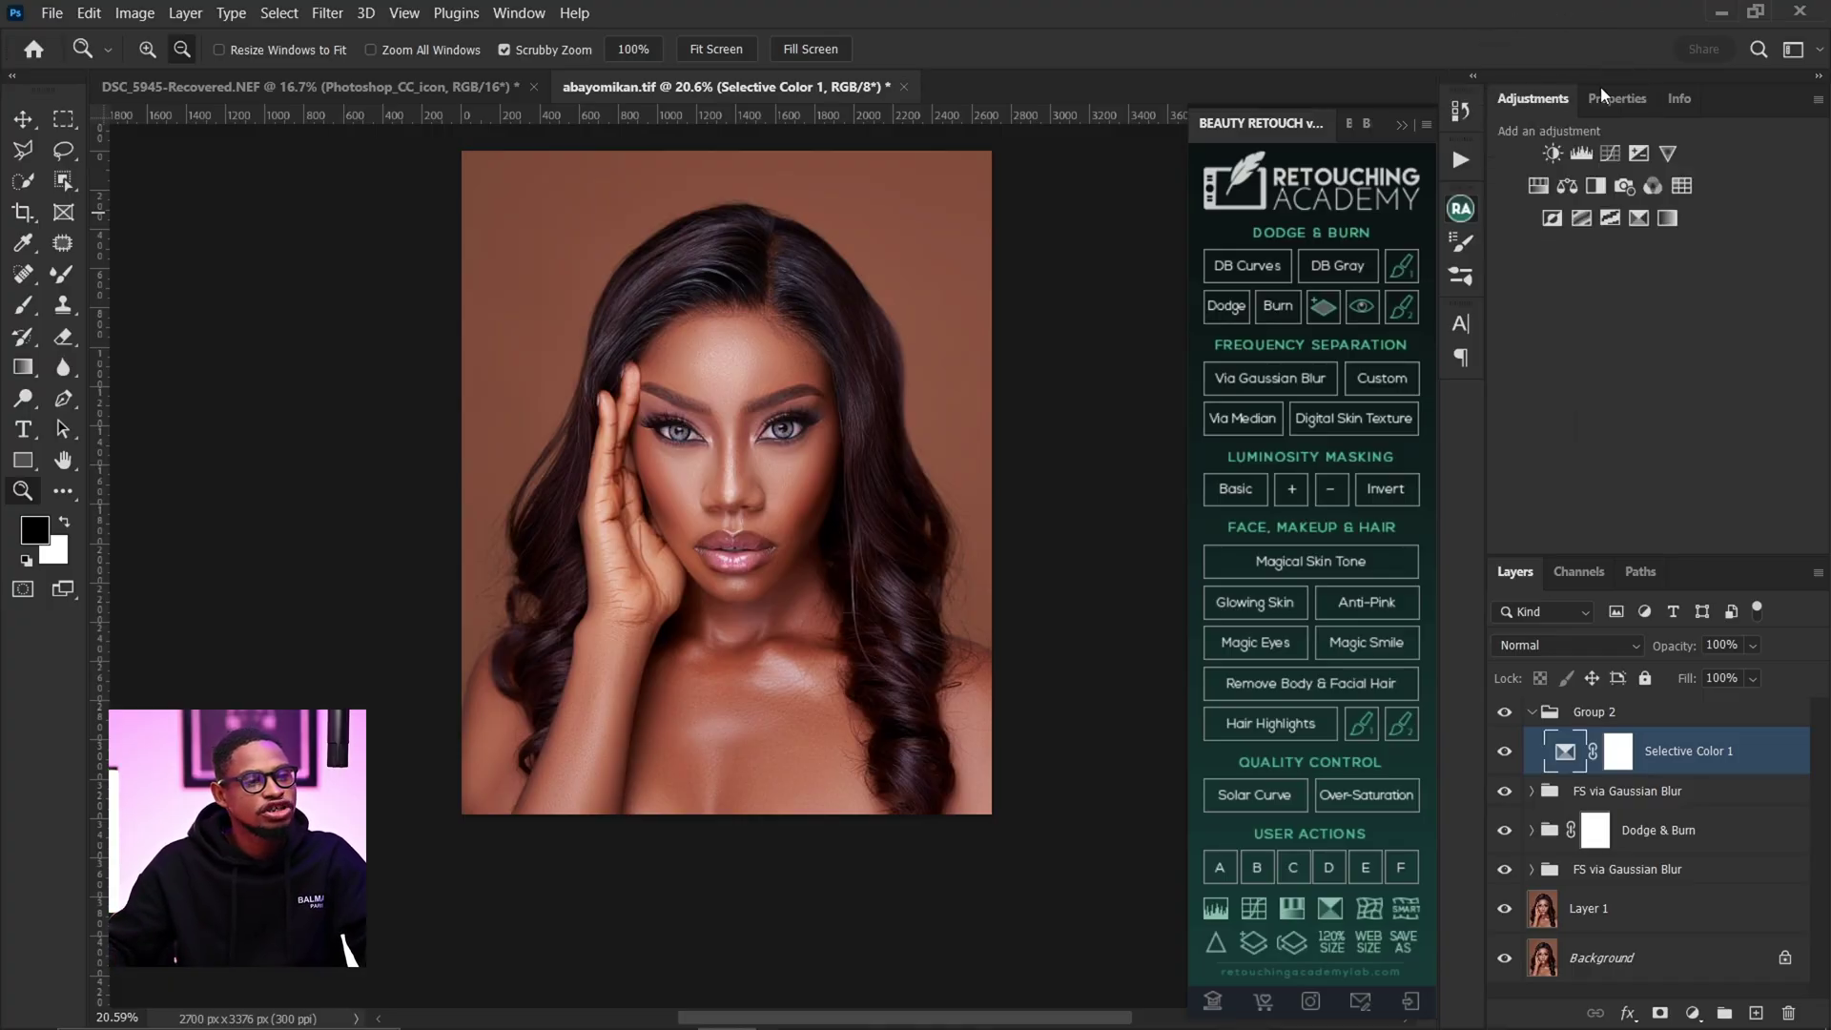
- Add a Black & White layer blended with Multiply at 25% opacity
left_click(1594, 187)
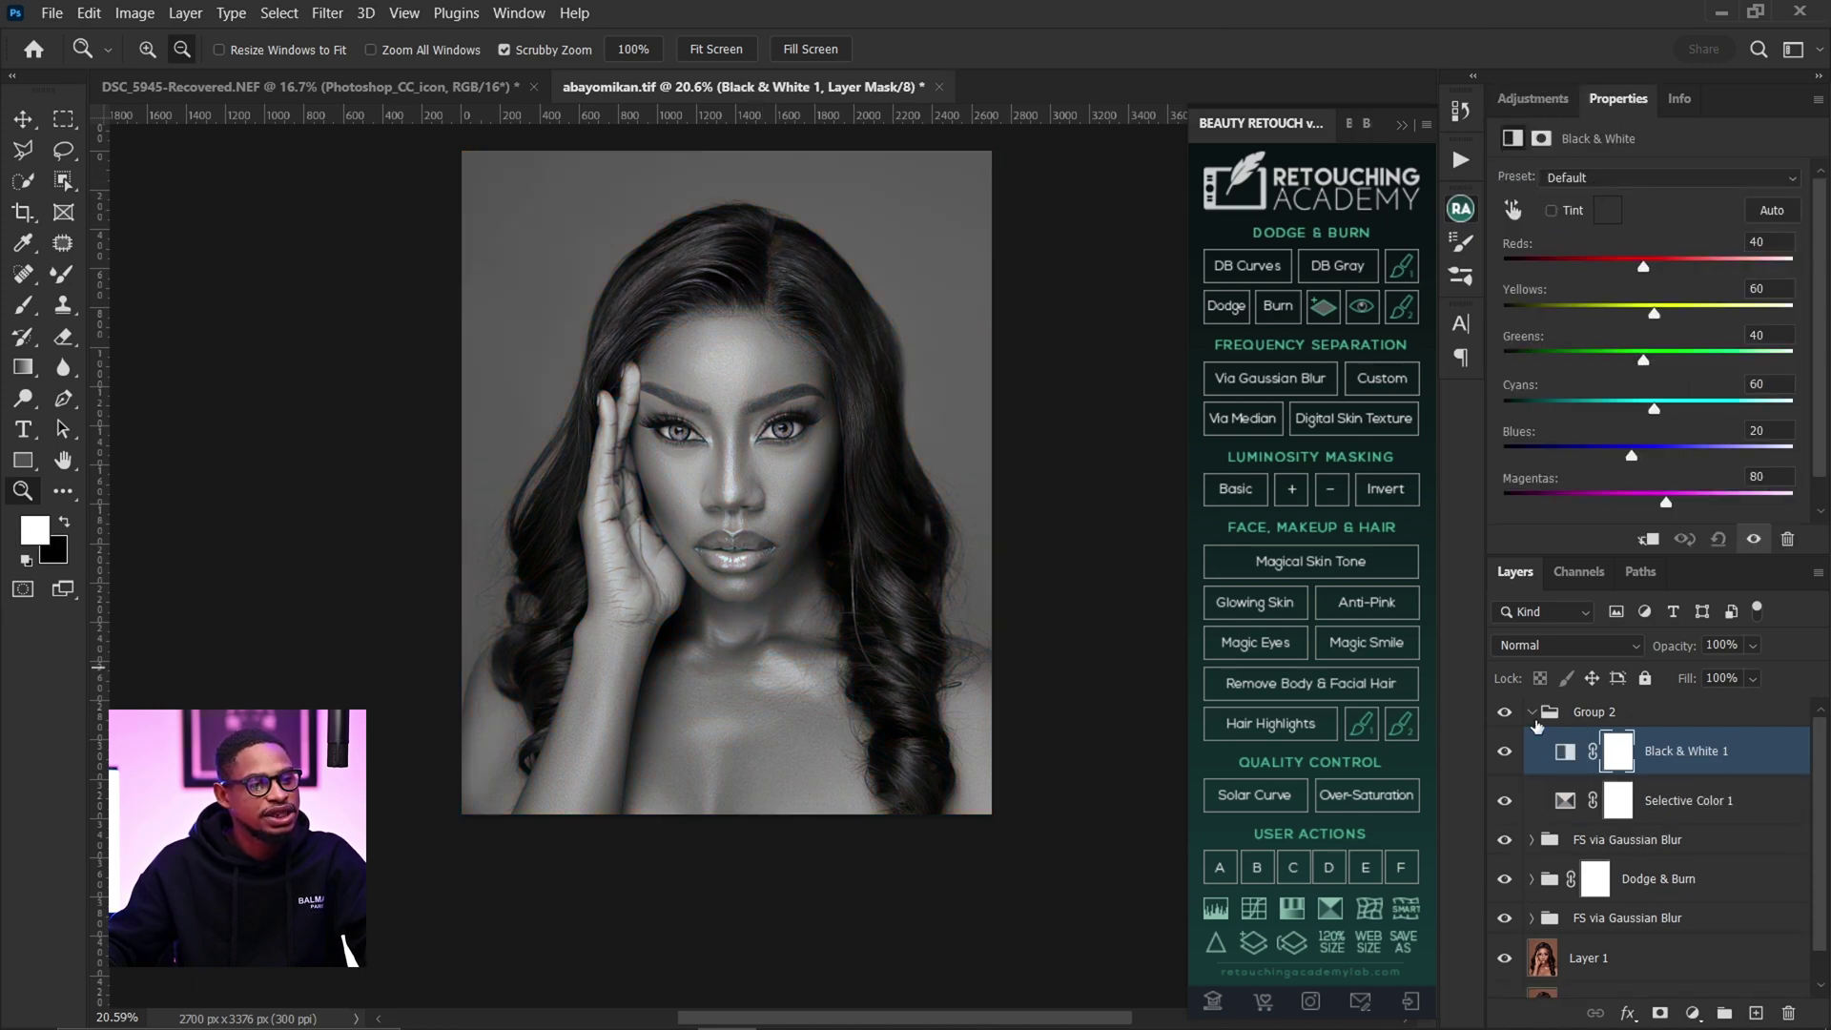
left_click(1564, 643)
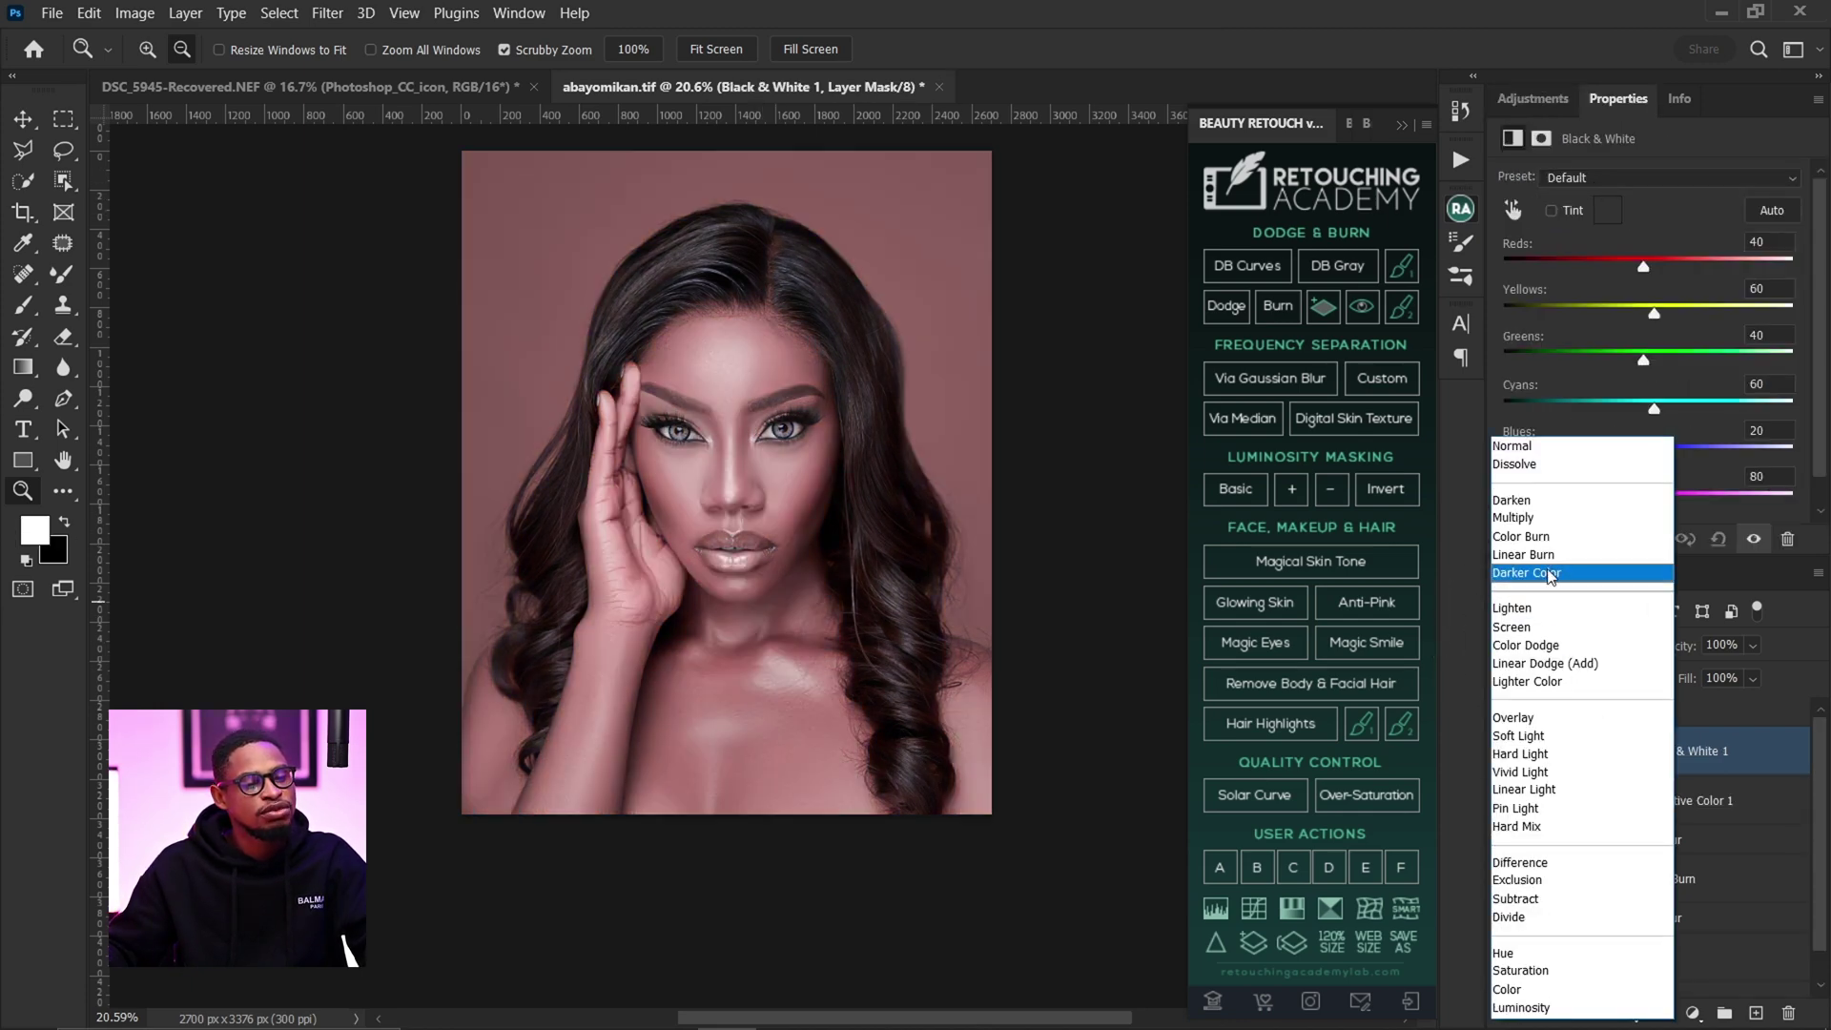
left_click(1537, 527)
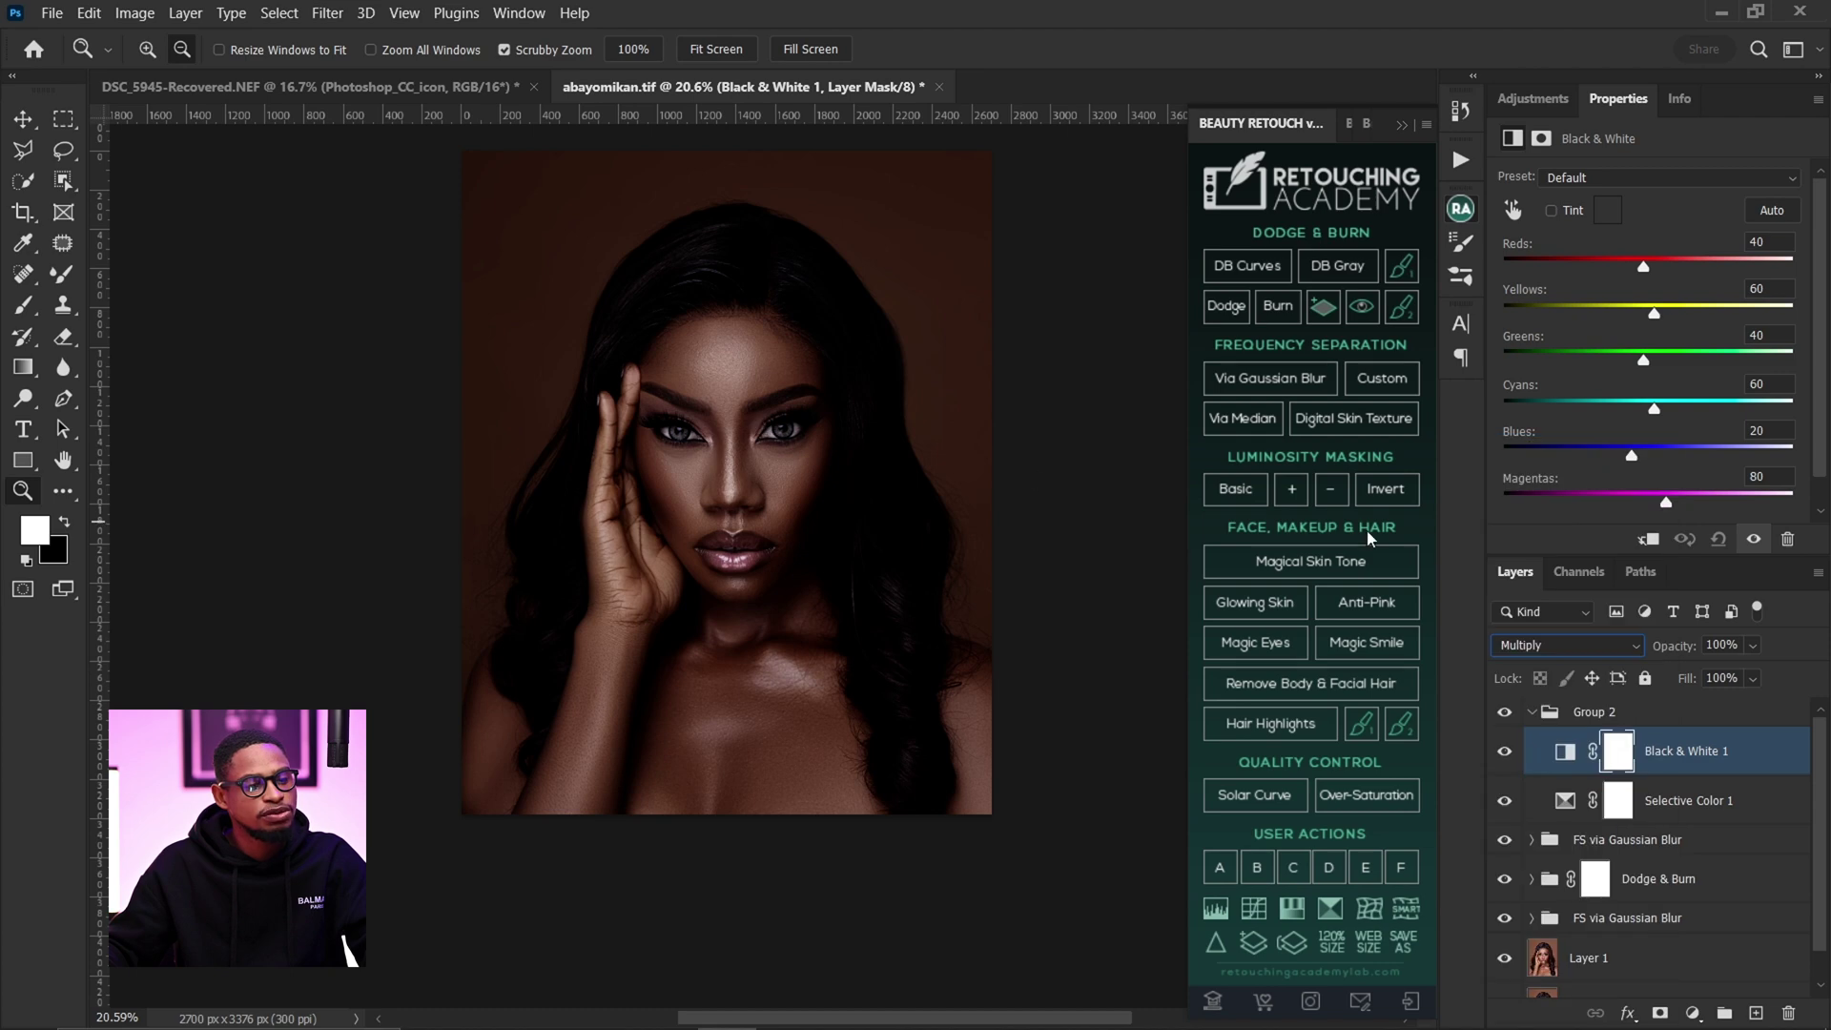
left_click(1752, 645)
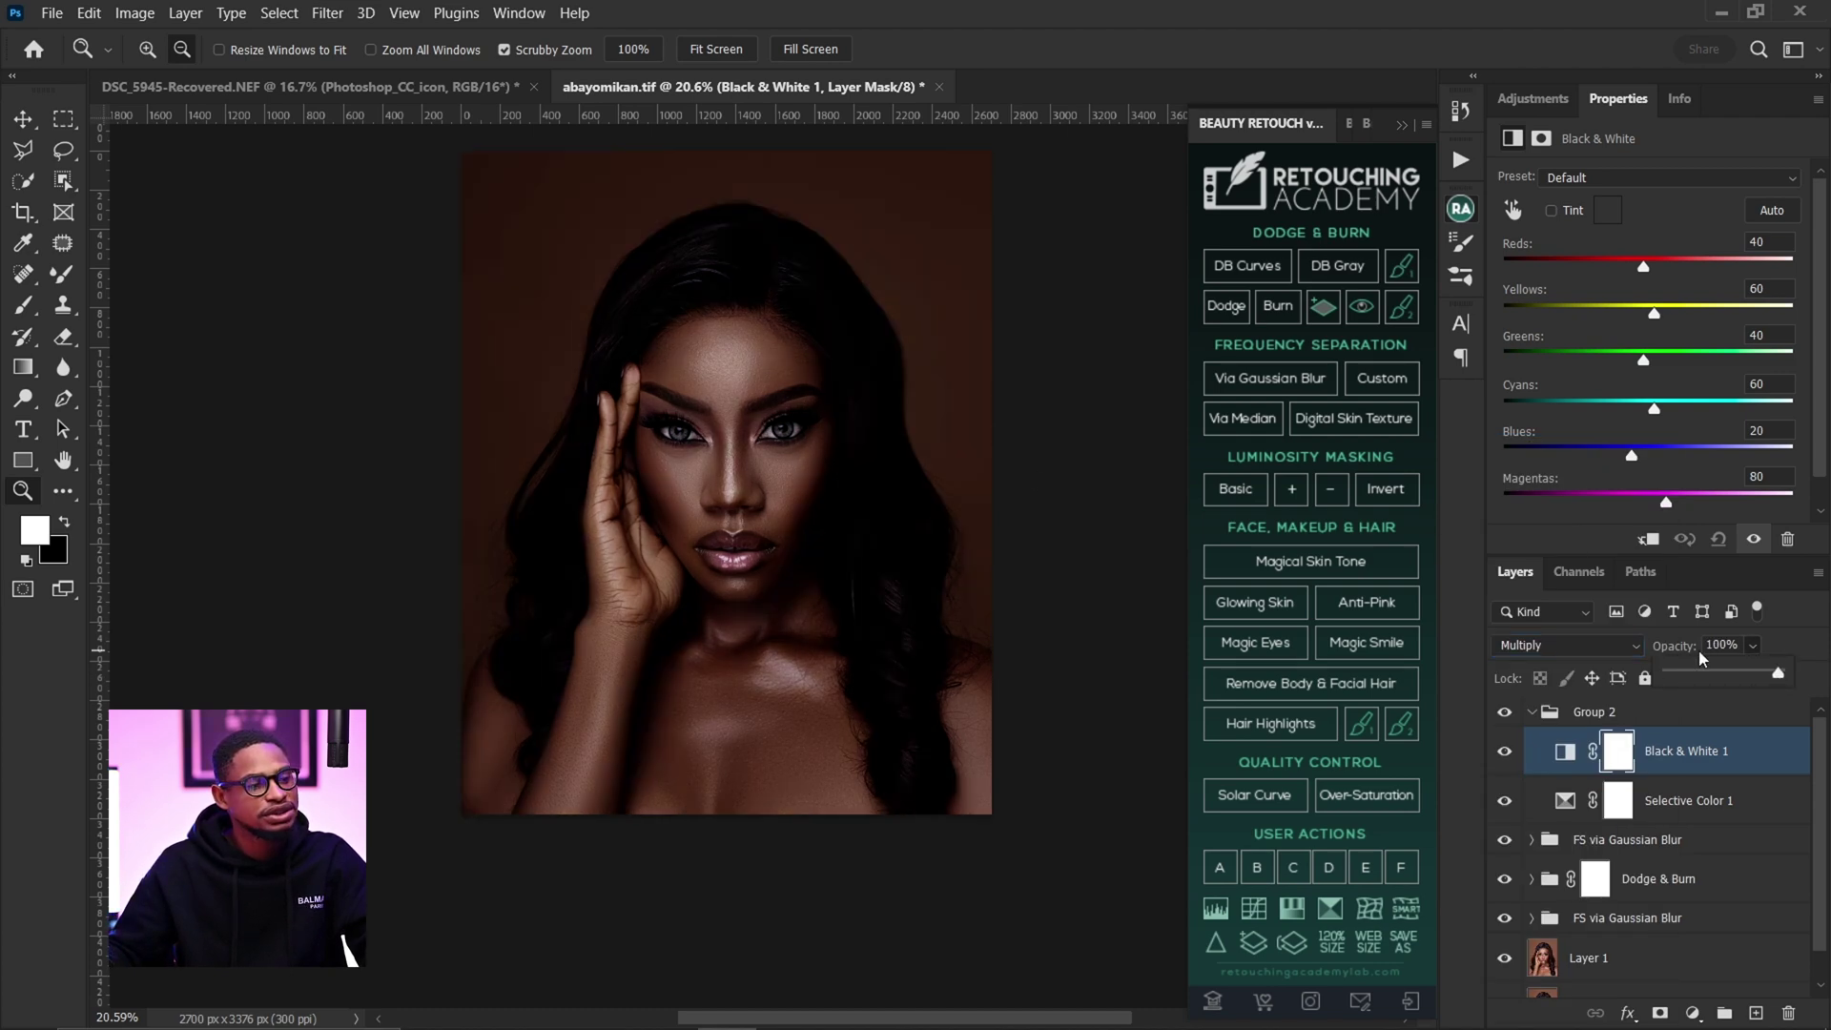
left_click_drag(1777, 675, 1713, 686)
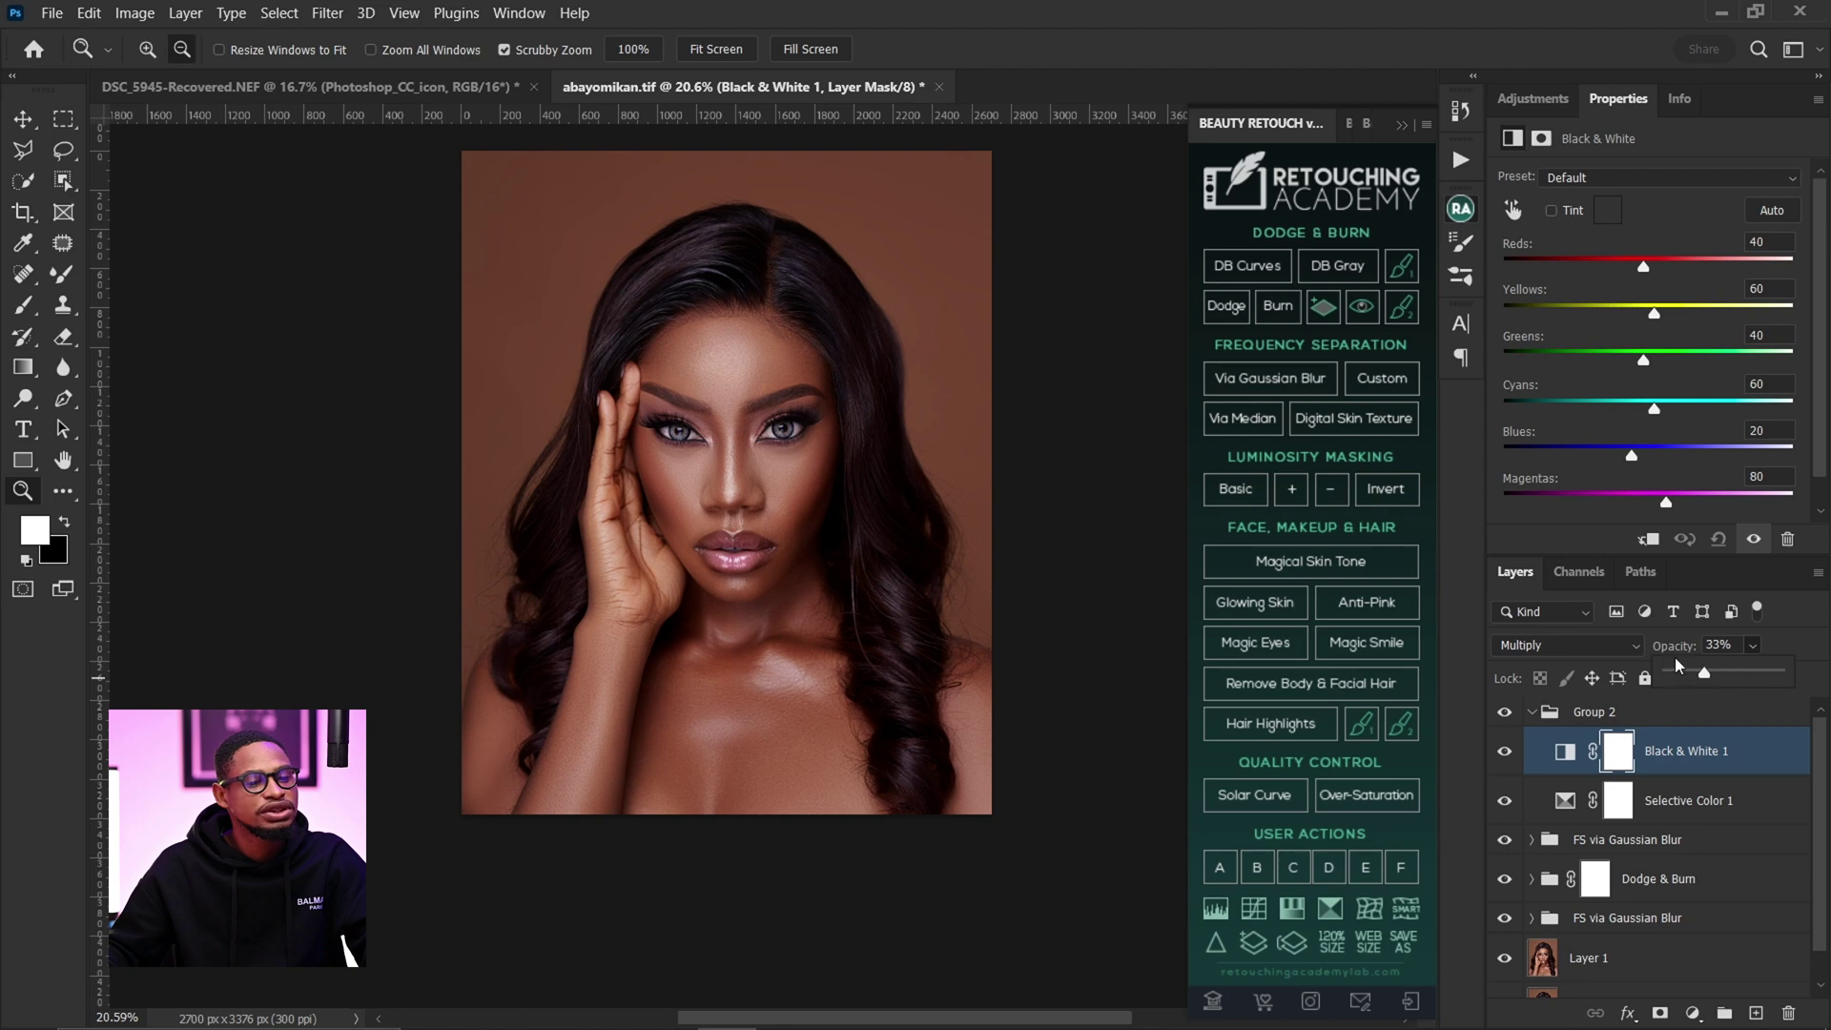
left_click(1706, 648)
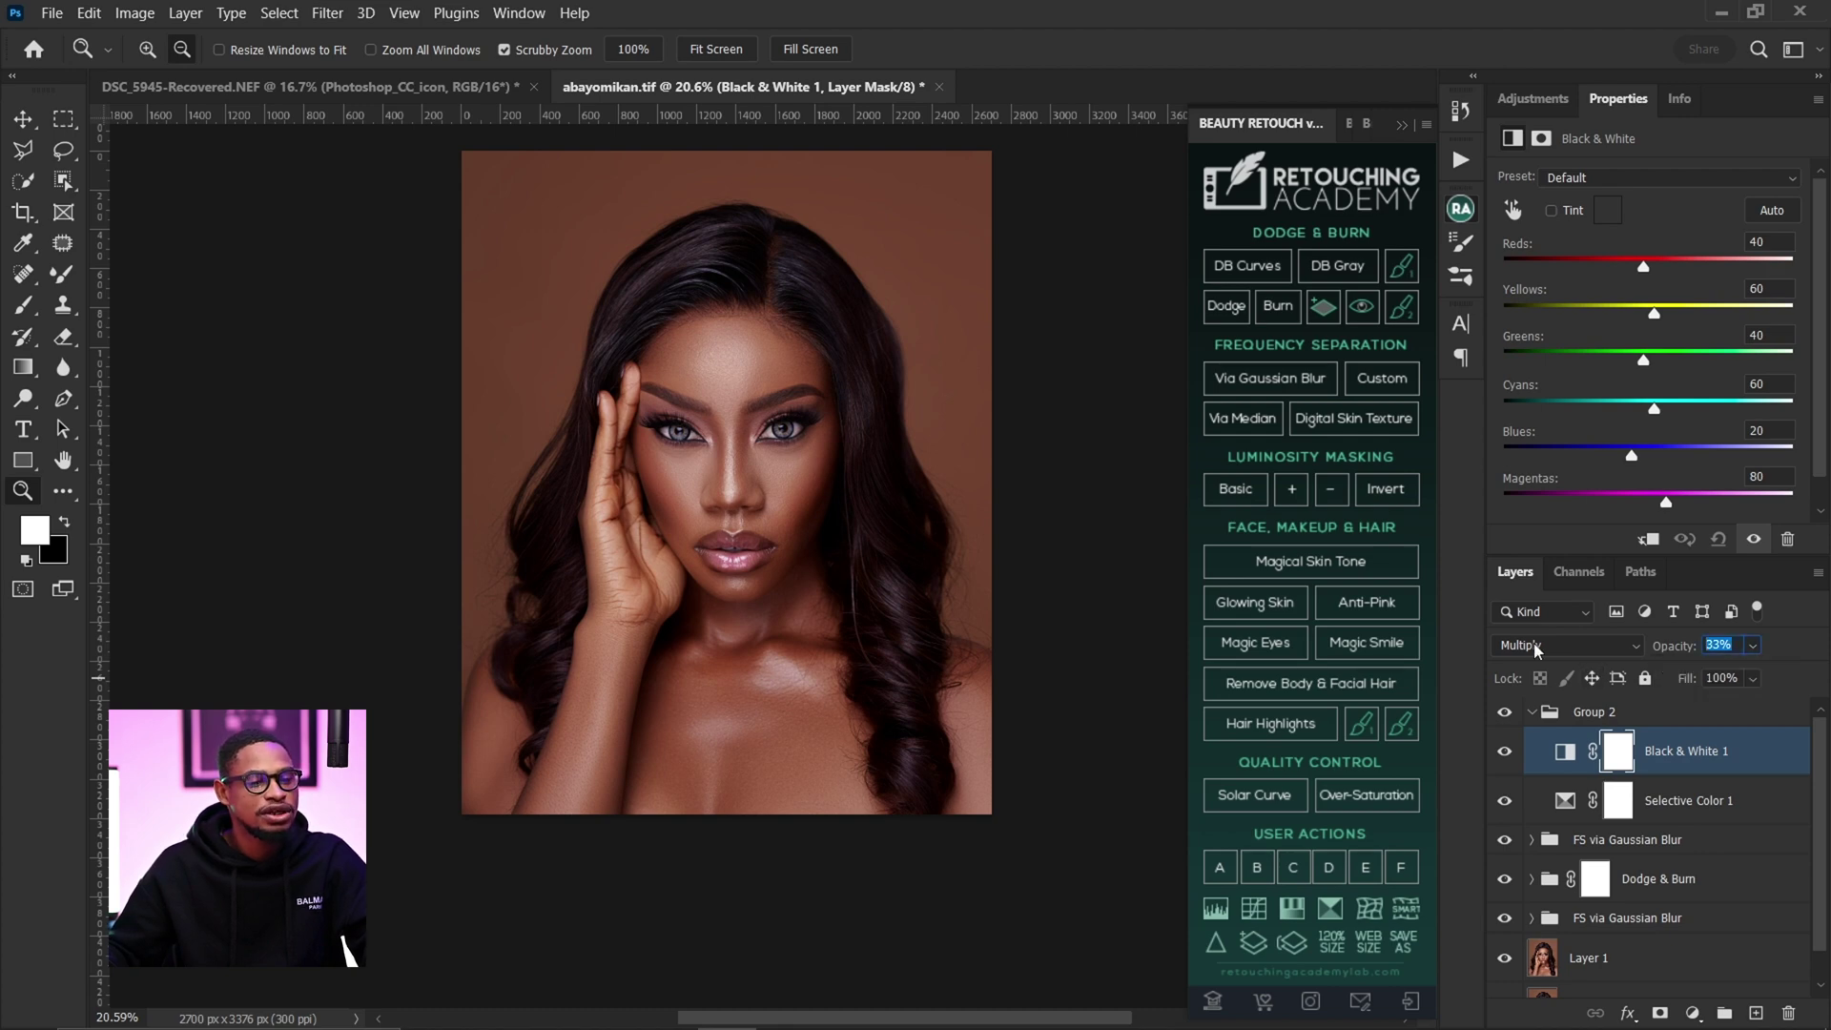
type("25")
left_click(1532, 98)
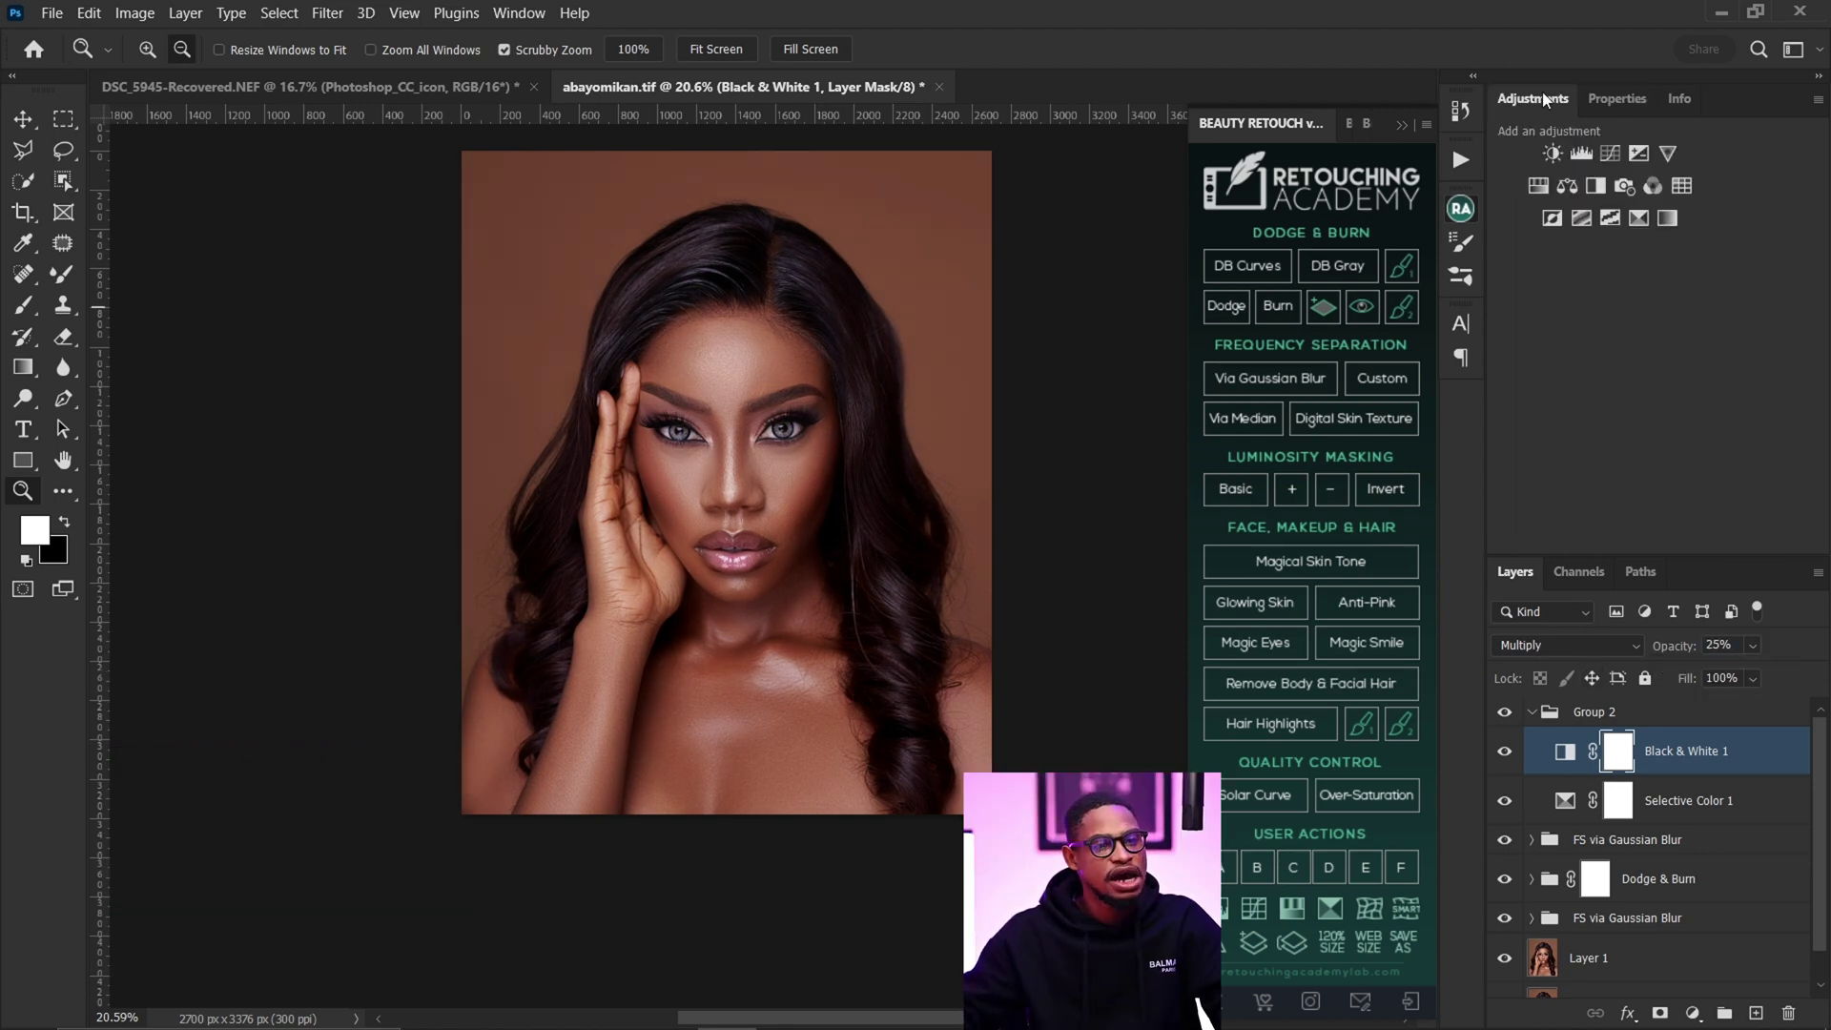
- Add a Hue/Saturation layer and lower the Reds saturation to -17
left_click(1539, 186)
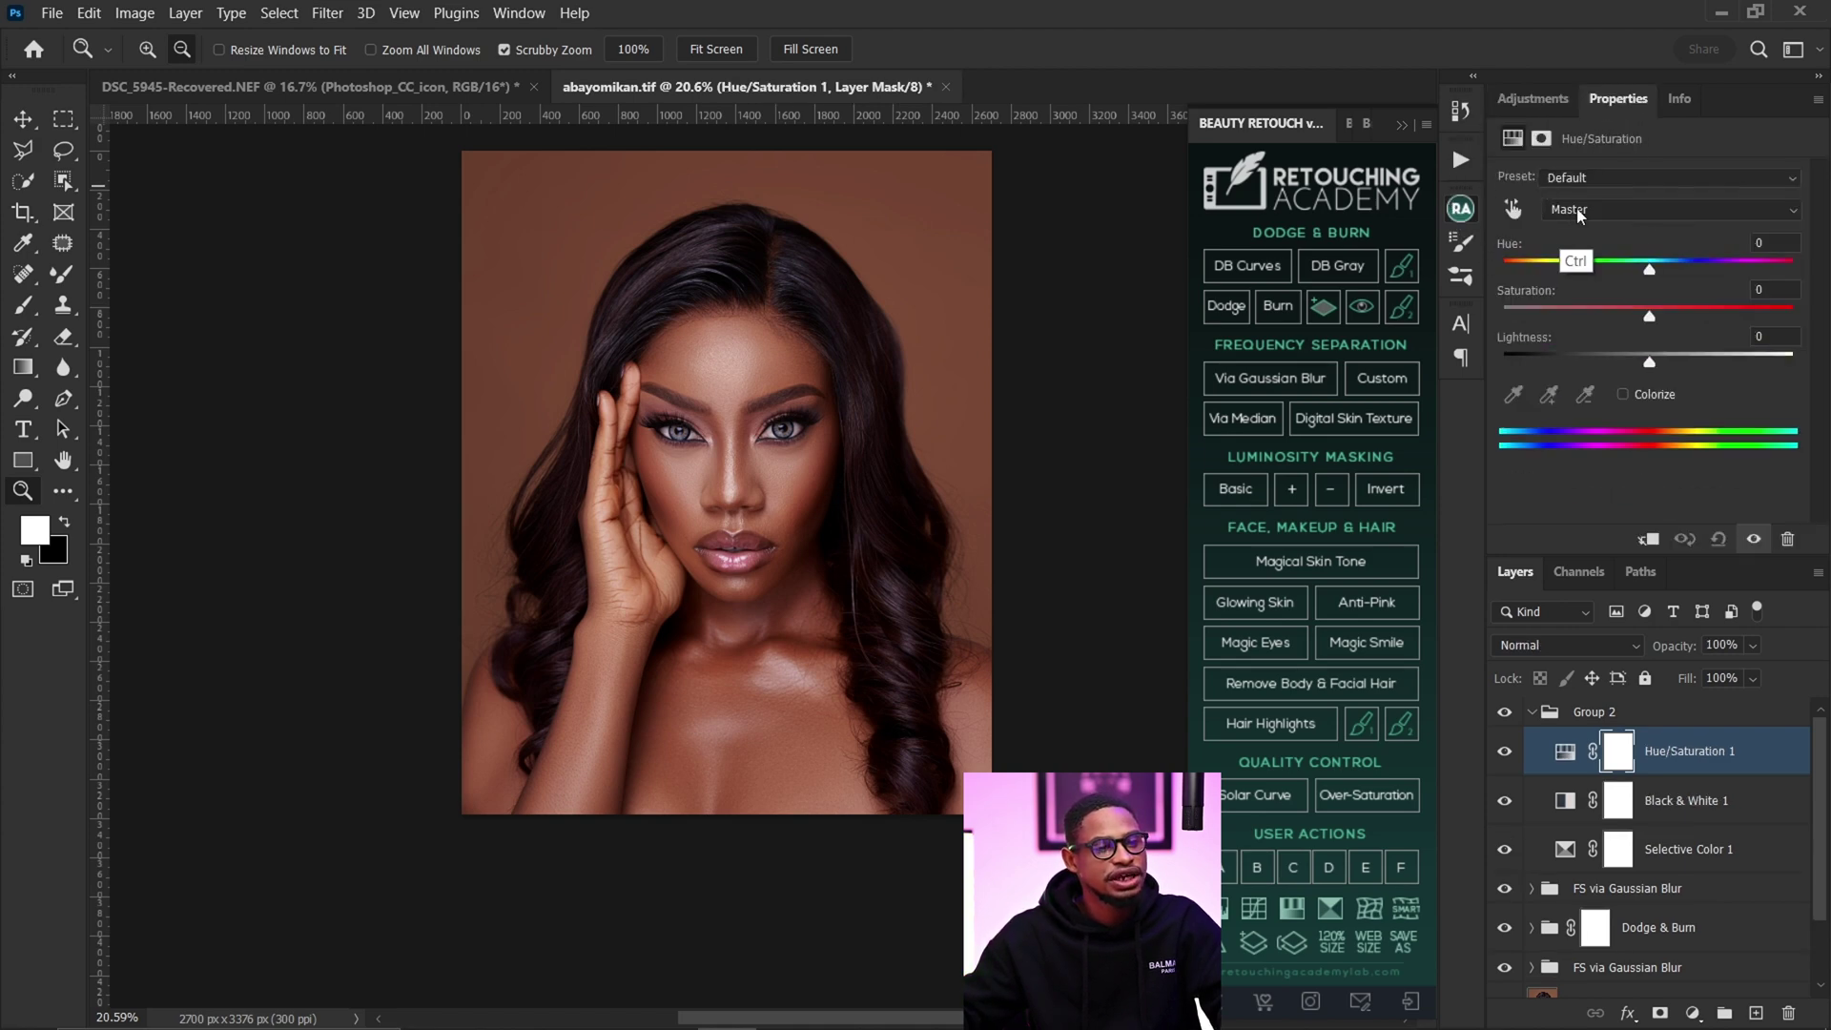
left_click(1578, 212)
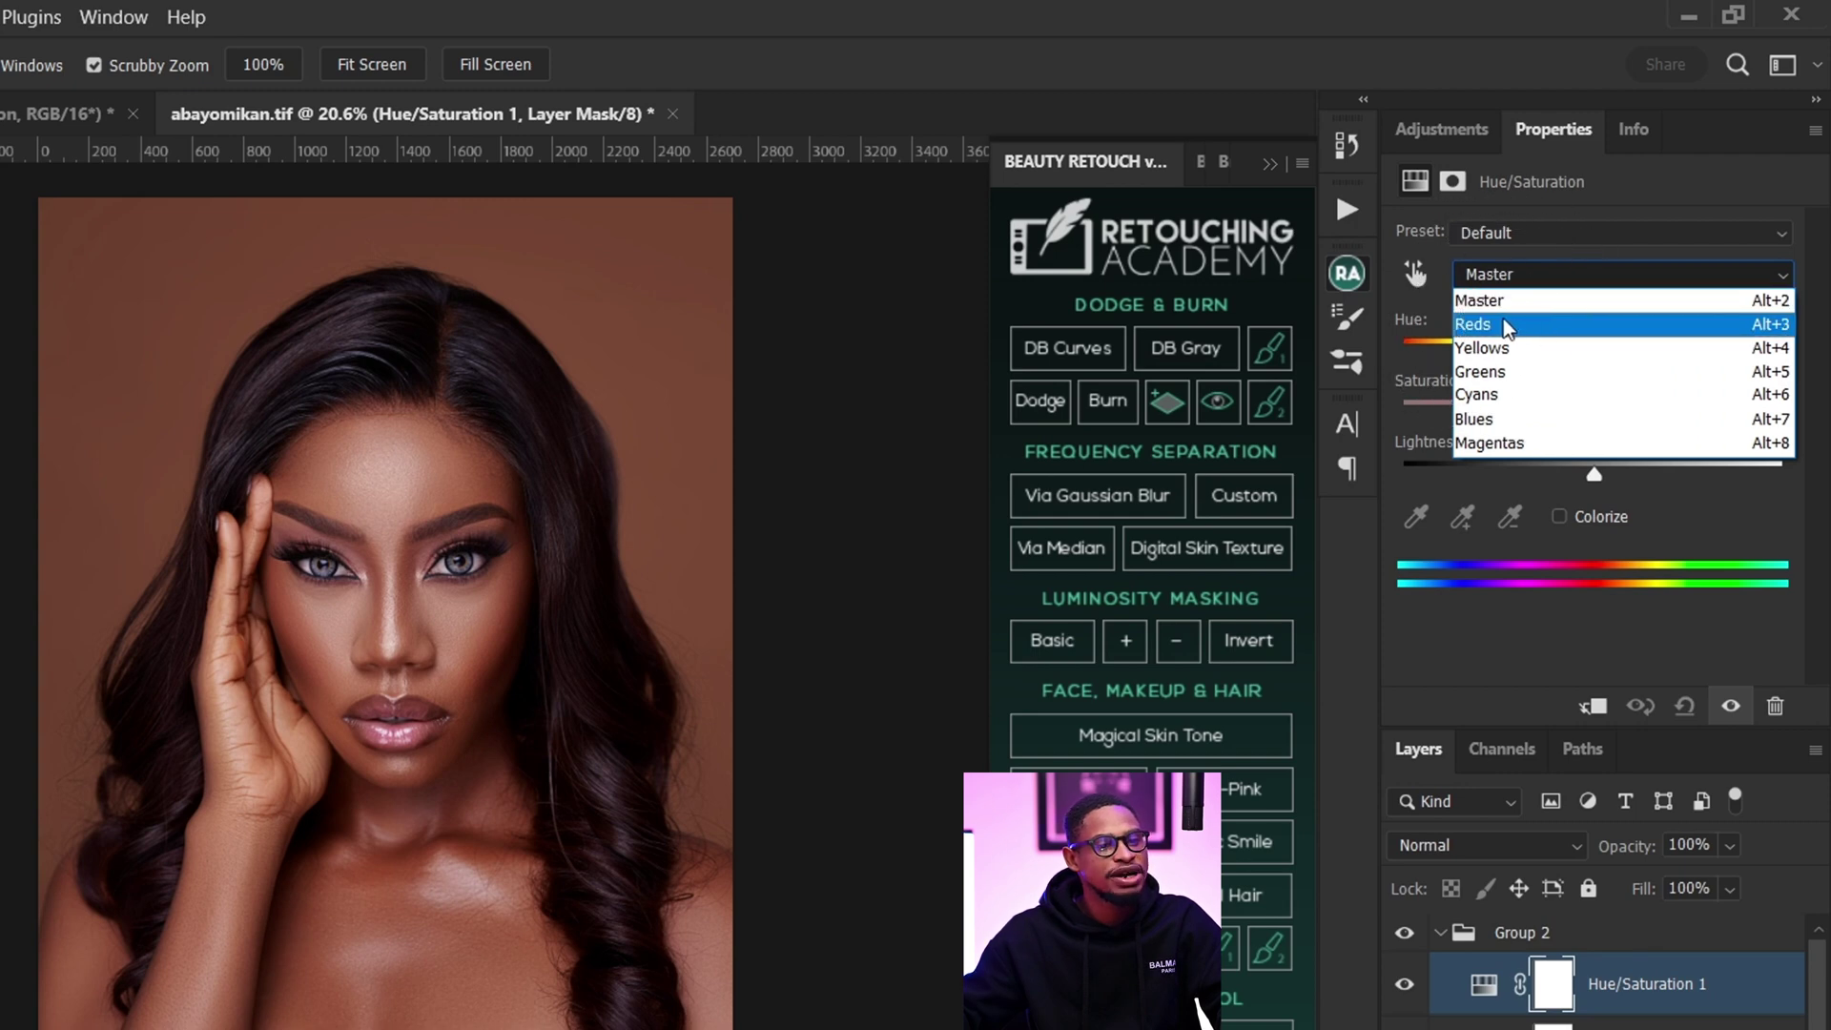
left_click(1506, 322)
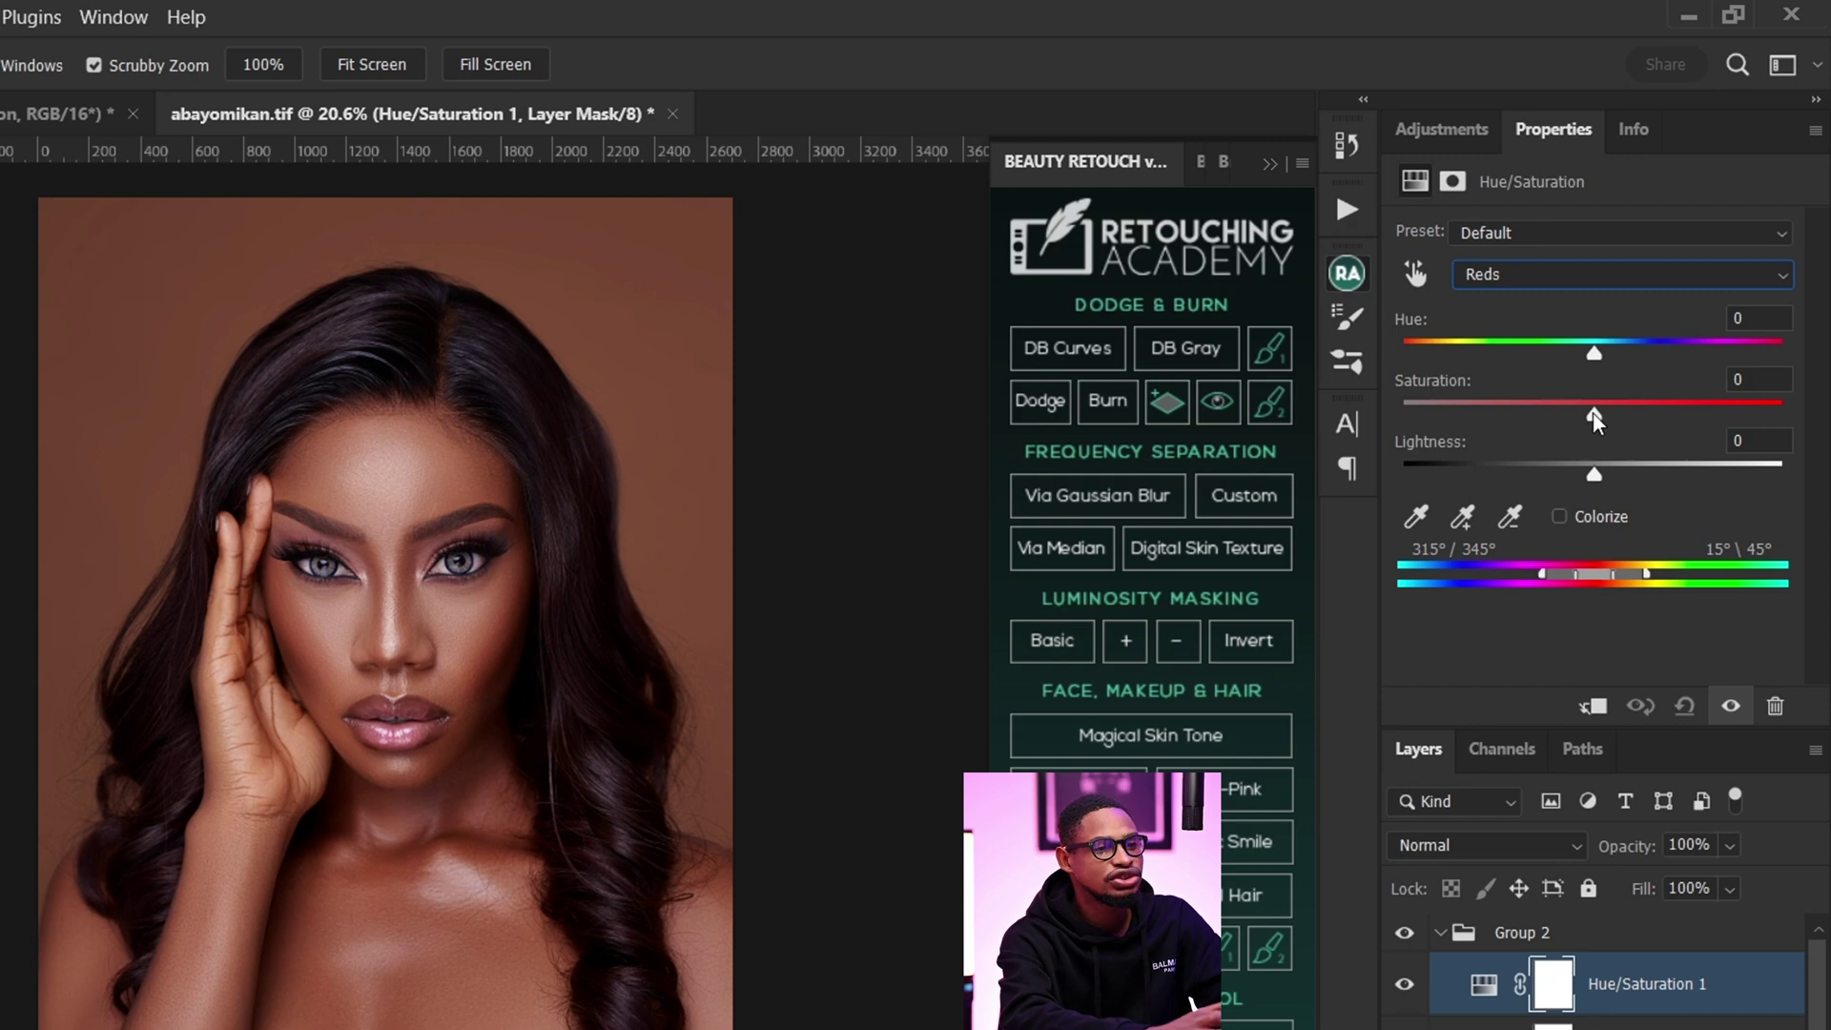
left_click_drag(1592, 412, 1560, 414)
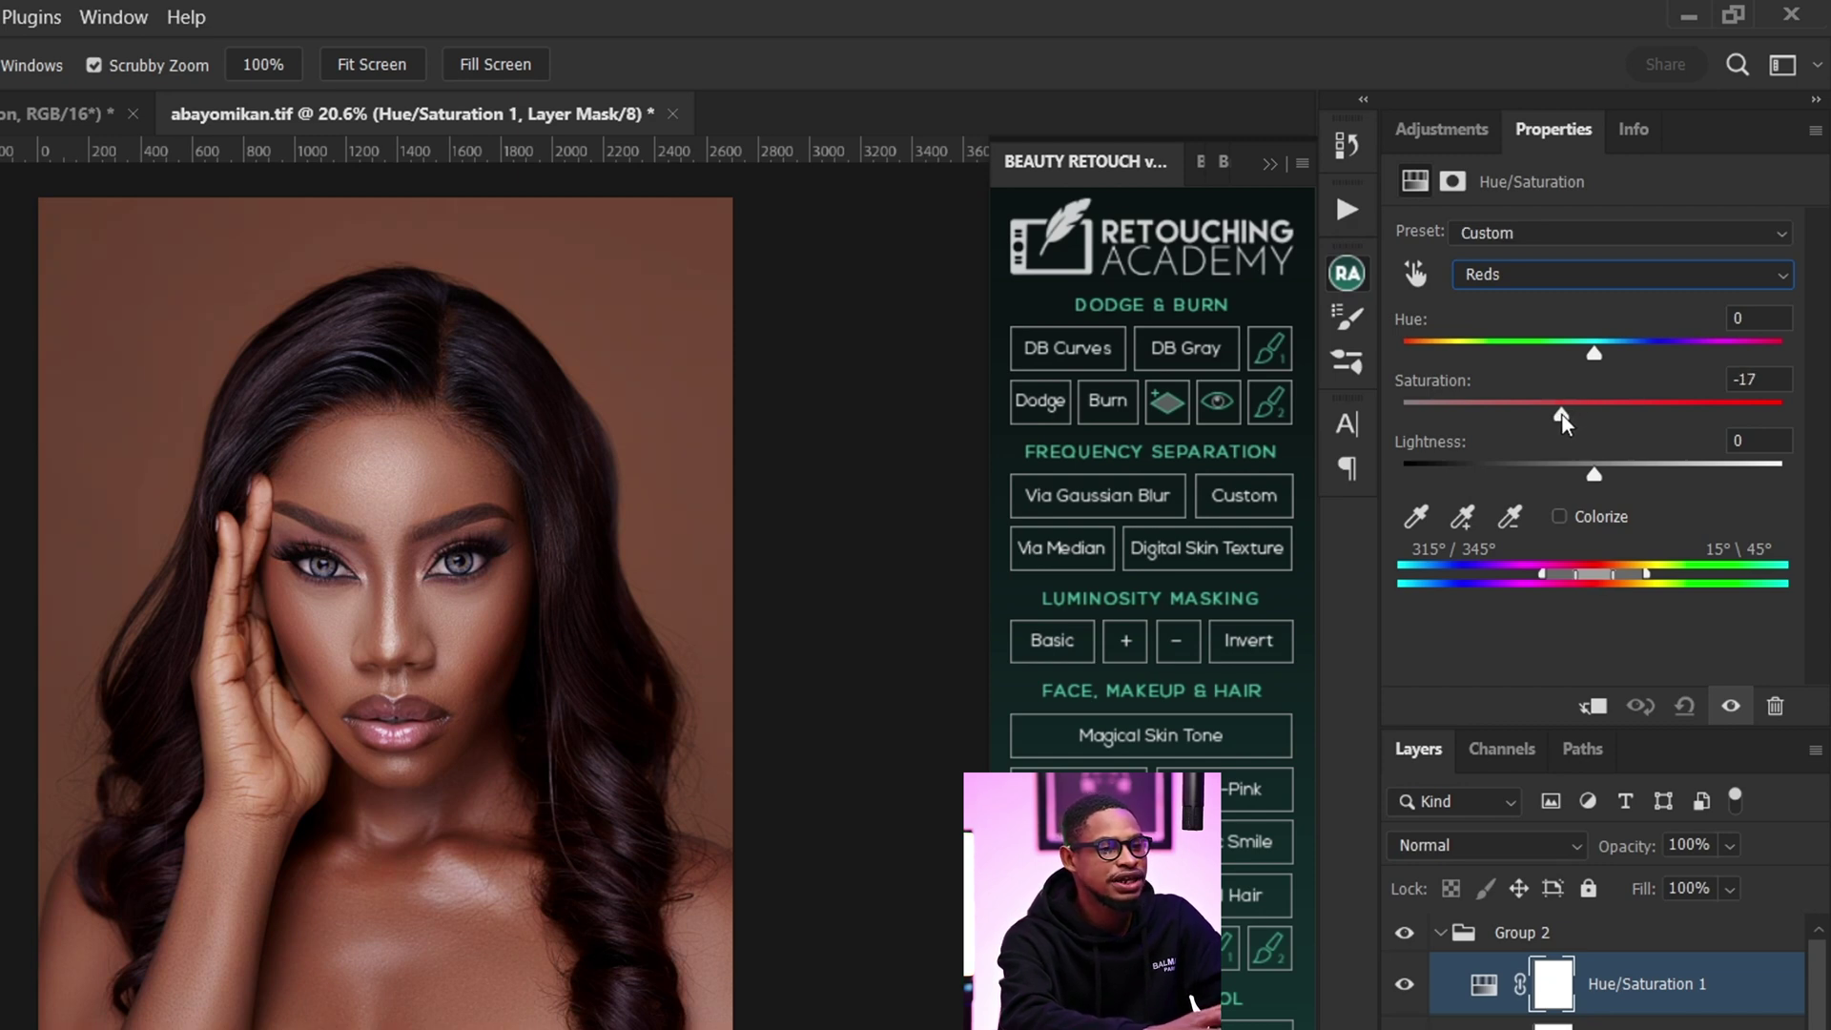
- Lower the Yellows saturation in Hue/Saturation 1 to -22
left_click(1542, 284)
left_click(1531, 347)
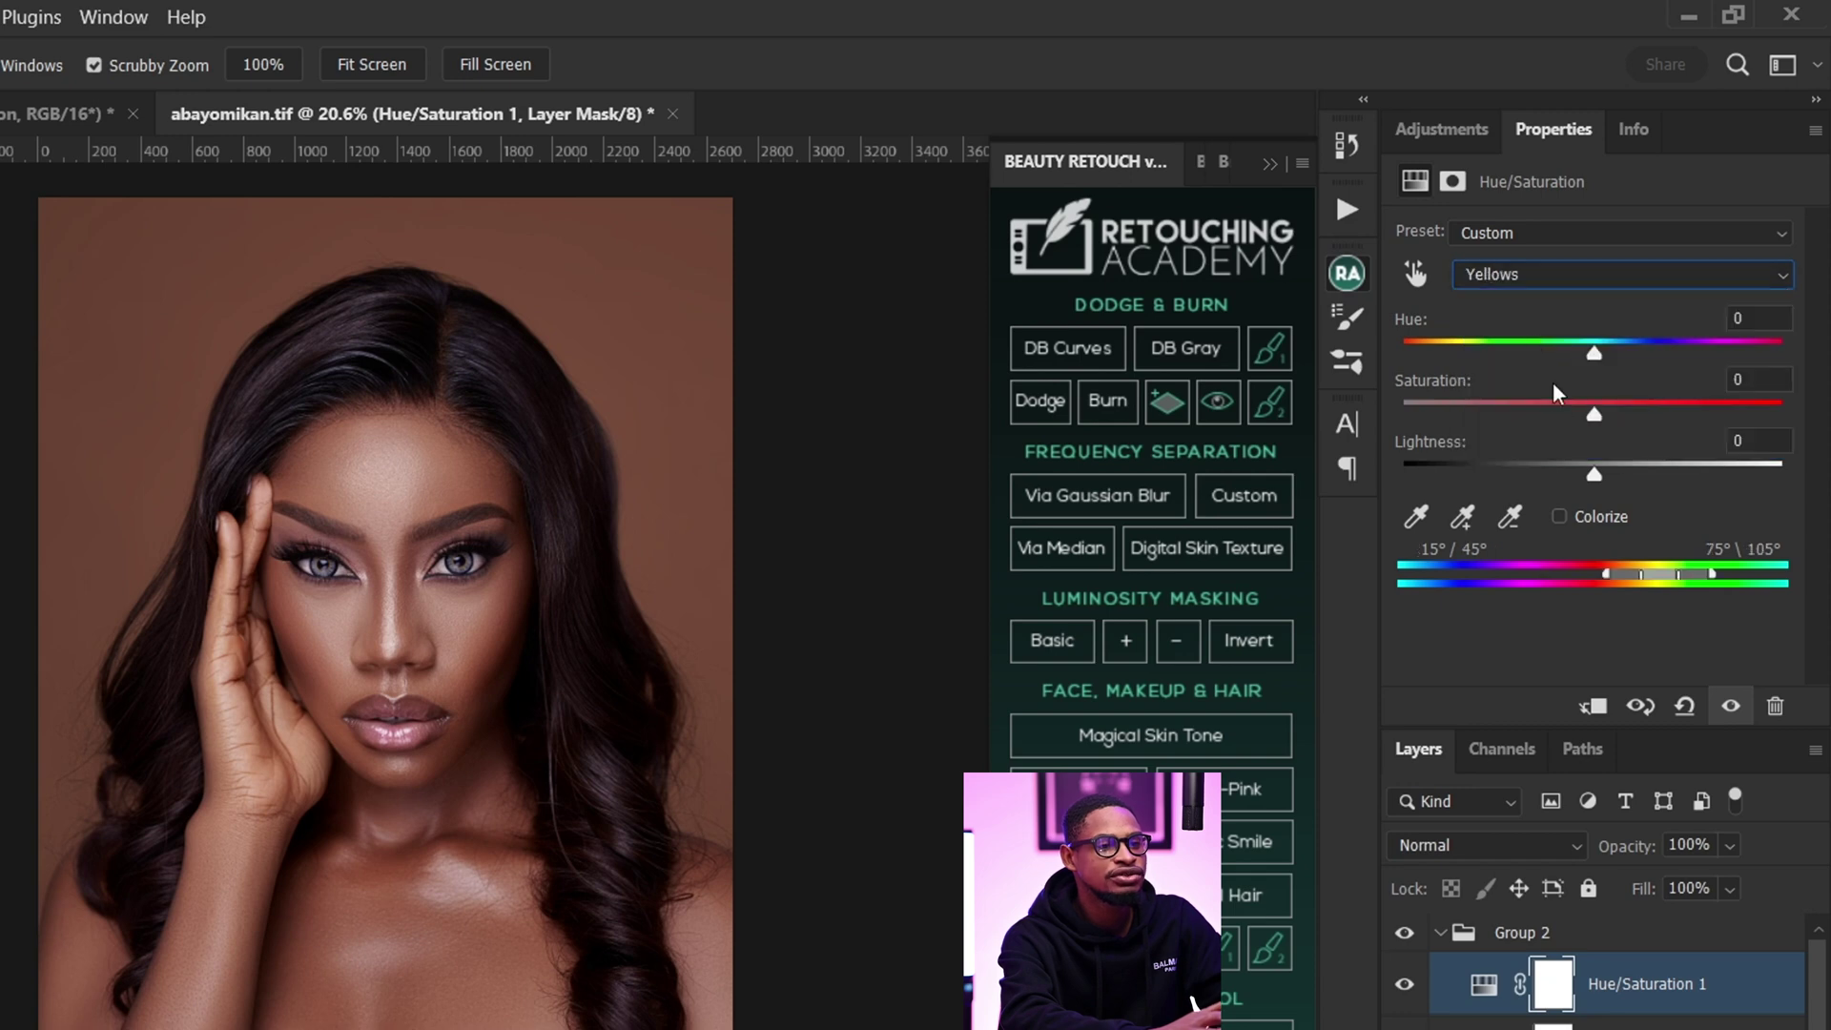
left_click_drag(1586, 414, 1553, 417)
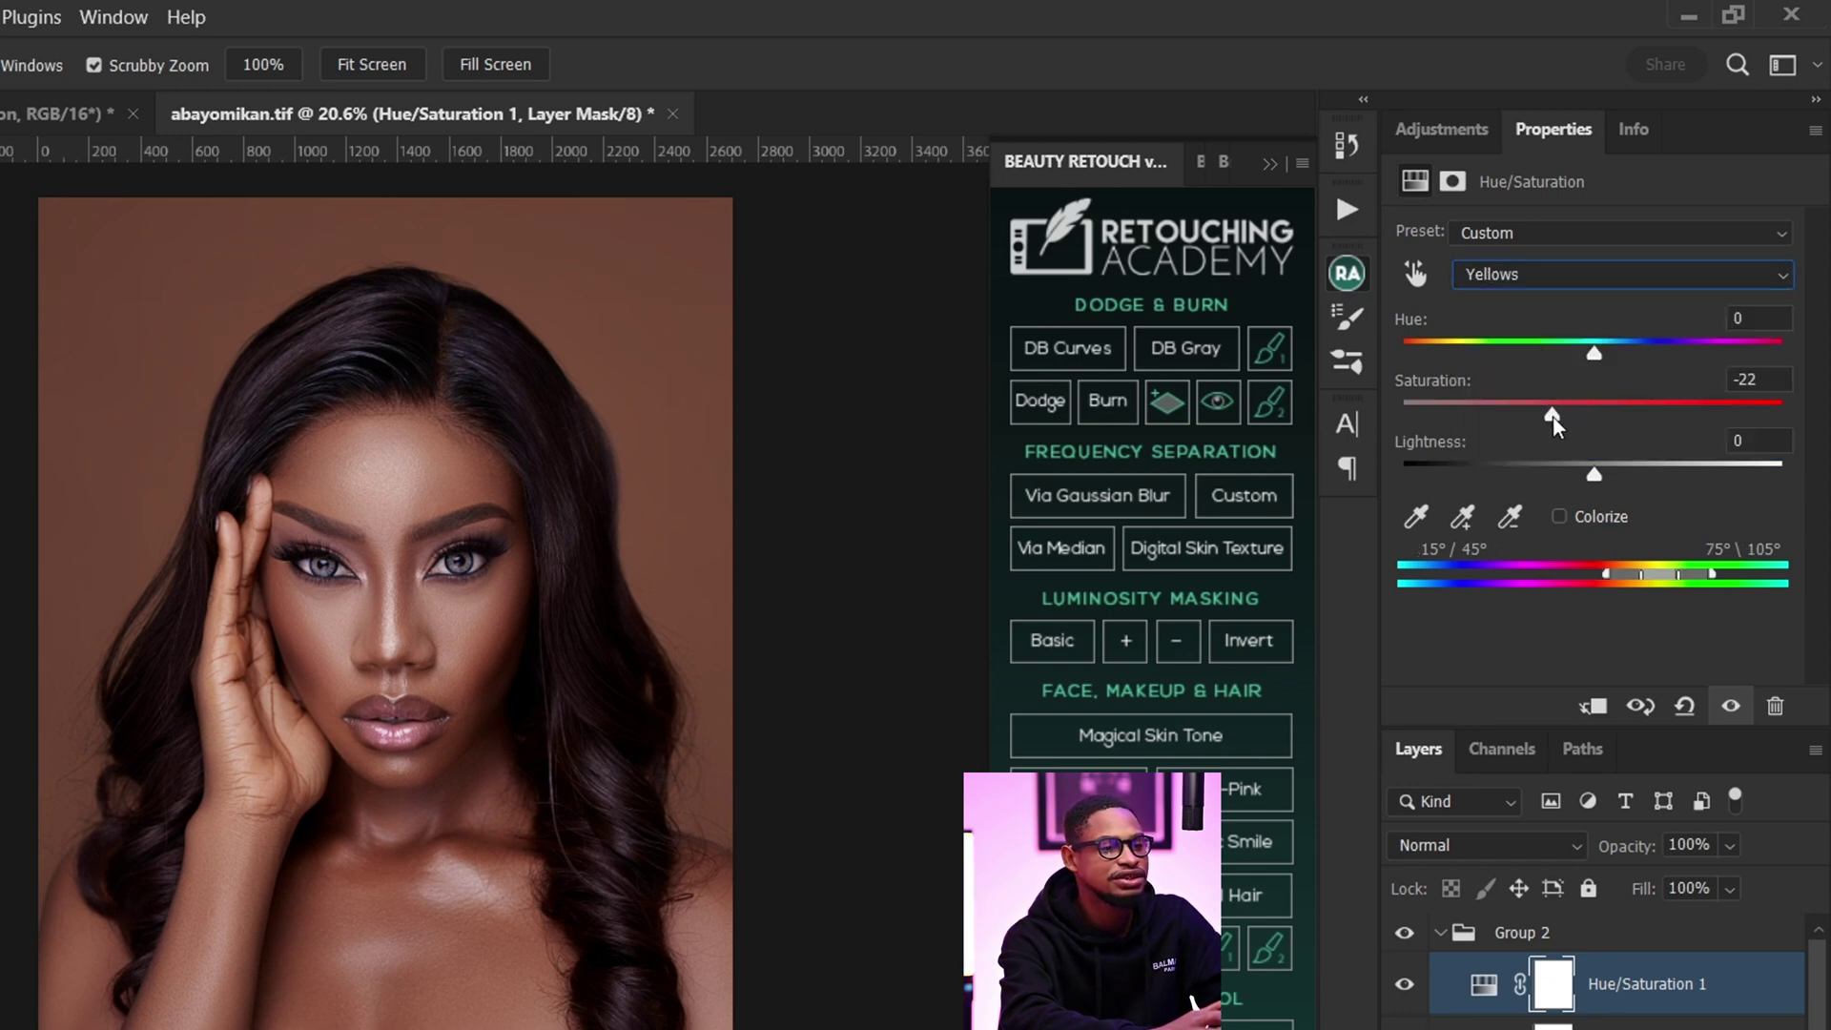
left_click(1434, 133)
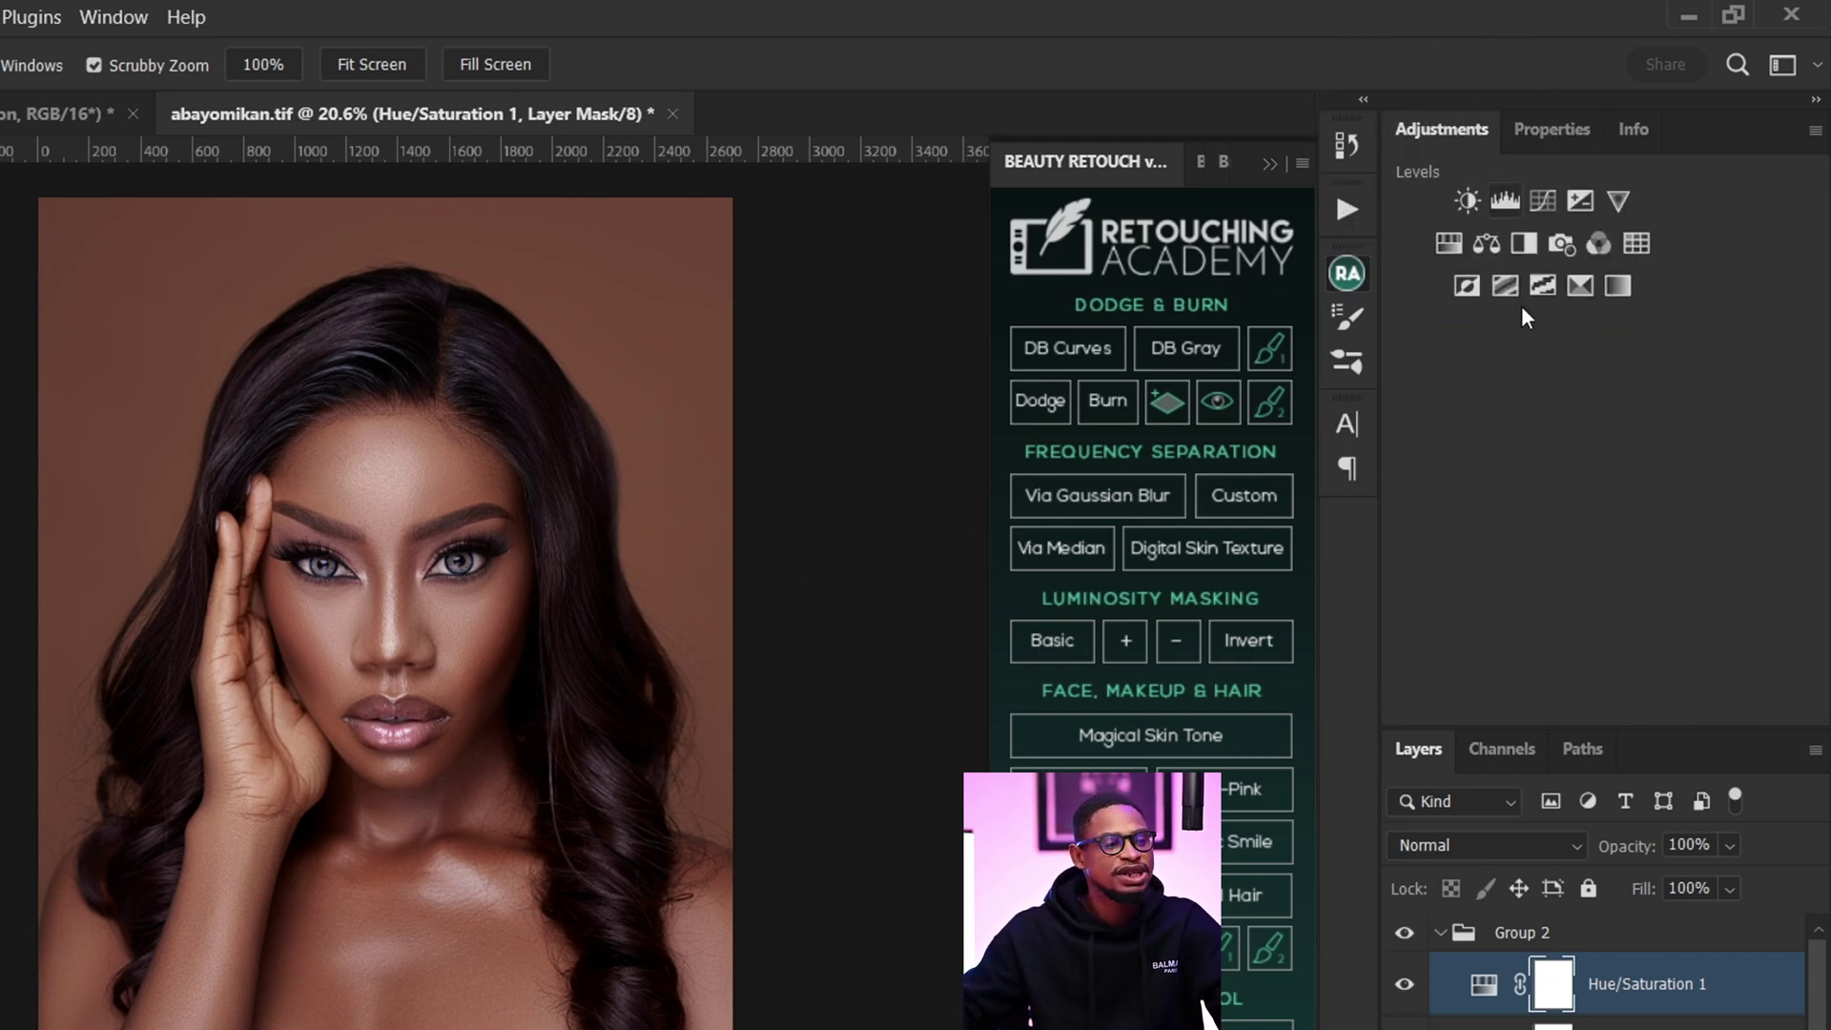
- Add a second Black & White layer blended with Multiply at 100% opacity
left_click(1525, 242)
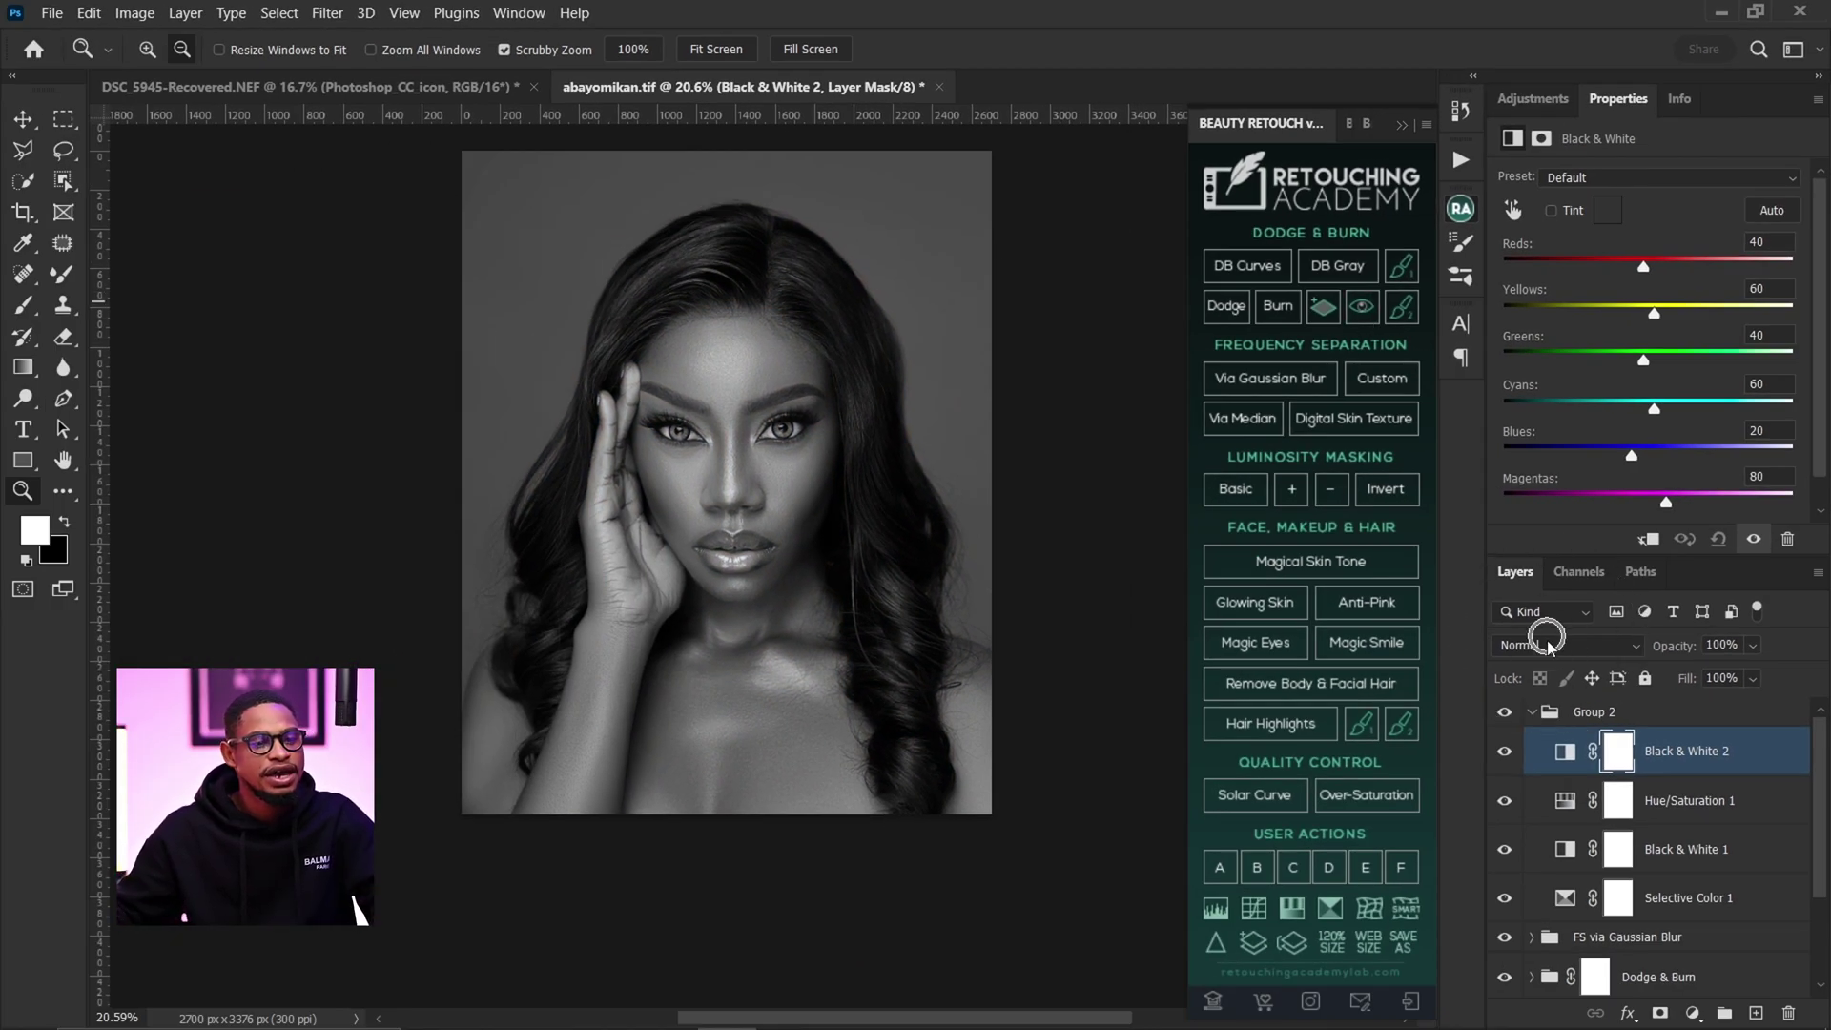
left_click(1547, 644)
left_click(1529, 520)
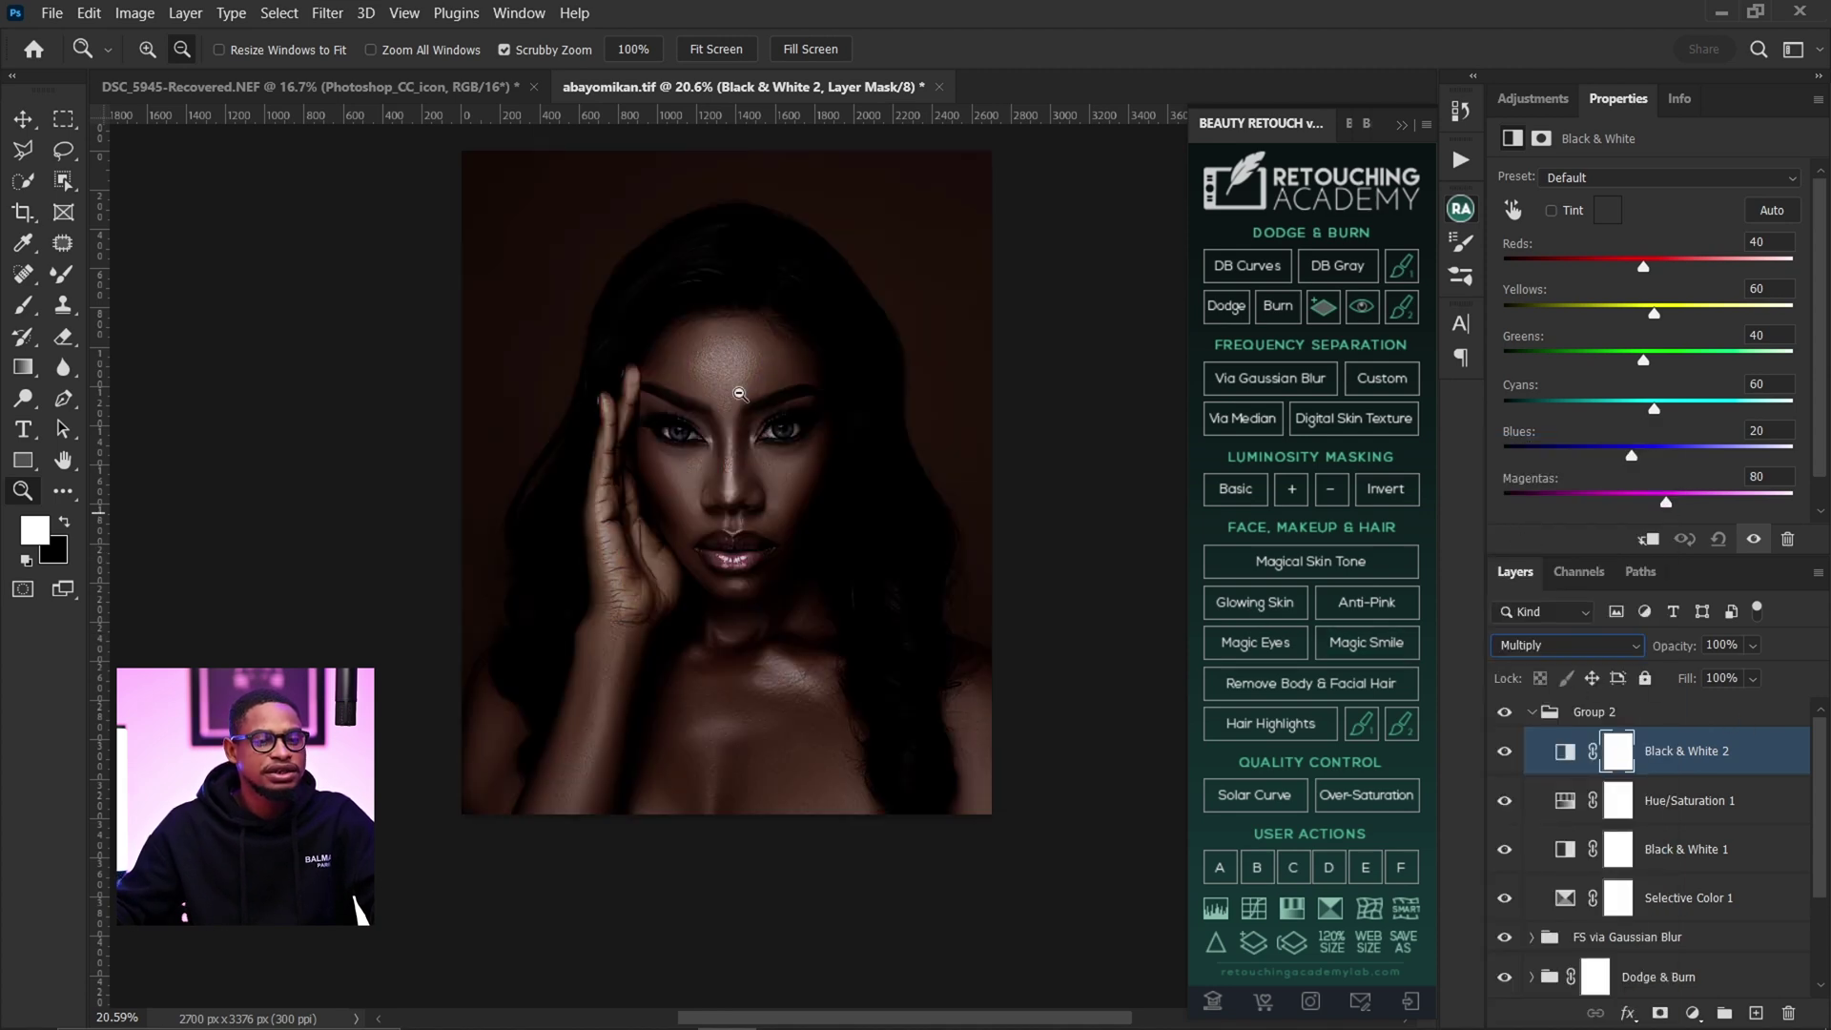
left_click(1530, 100)
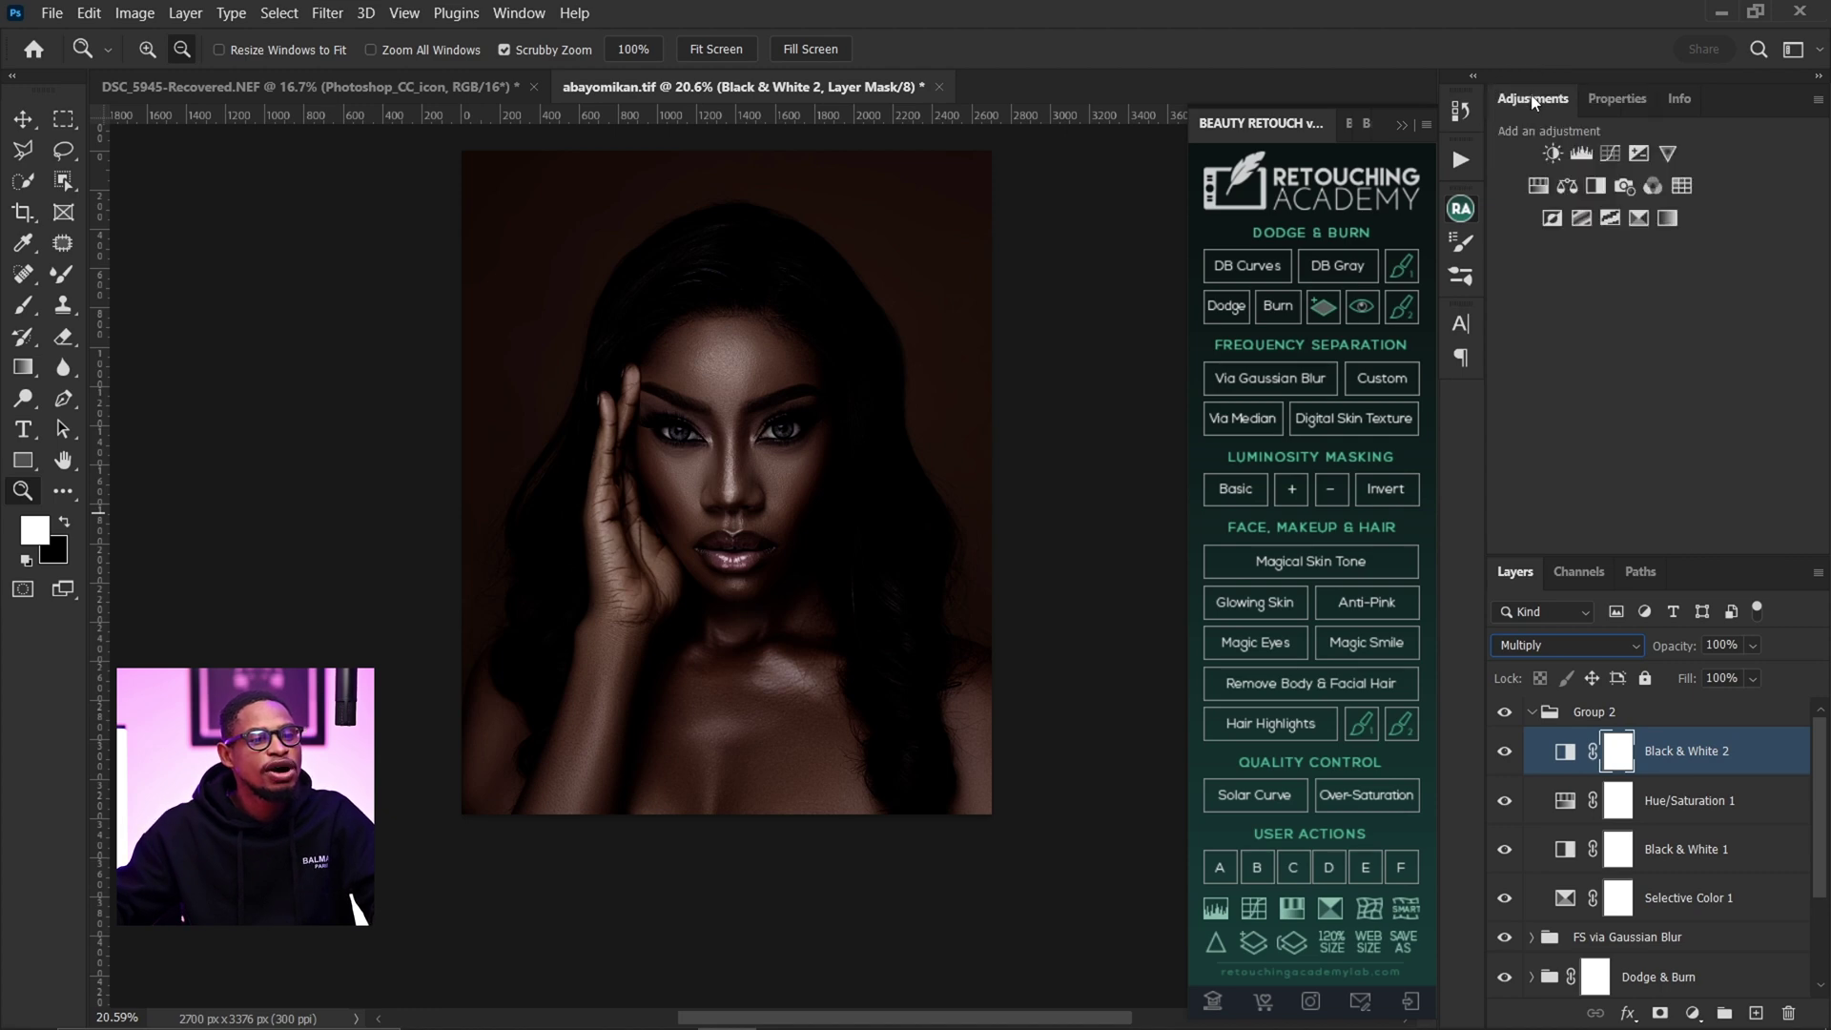
- Add a Curves layer using the Lighter (RGB) preset at the top of Group 2
left_click(1612, 152)
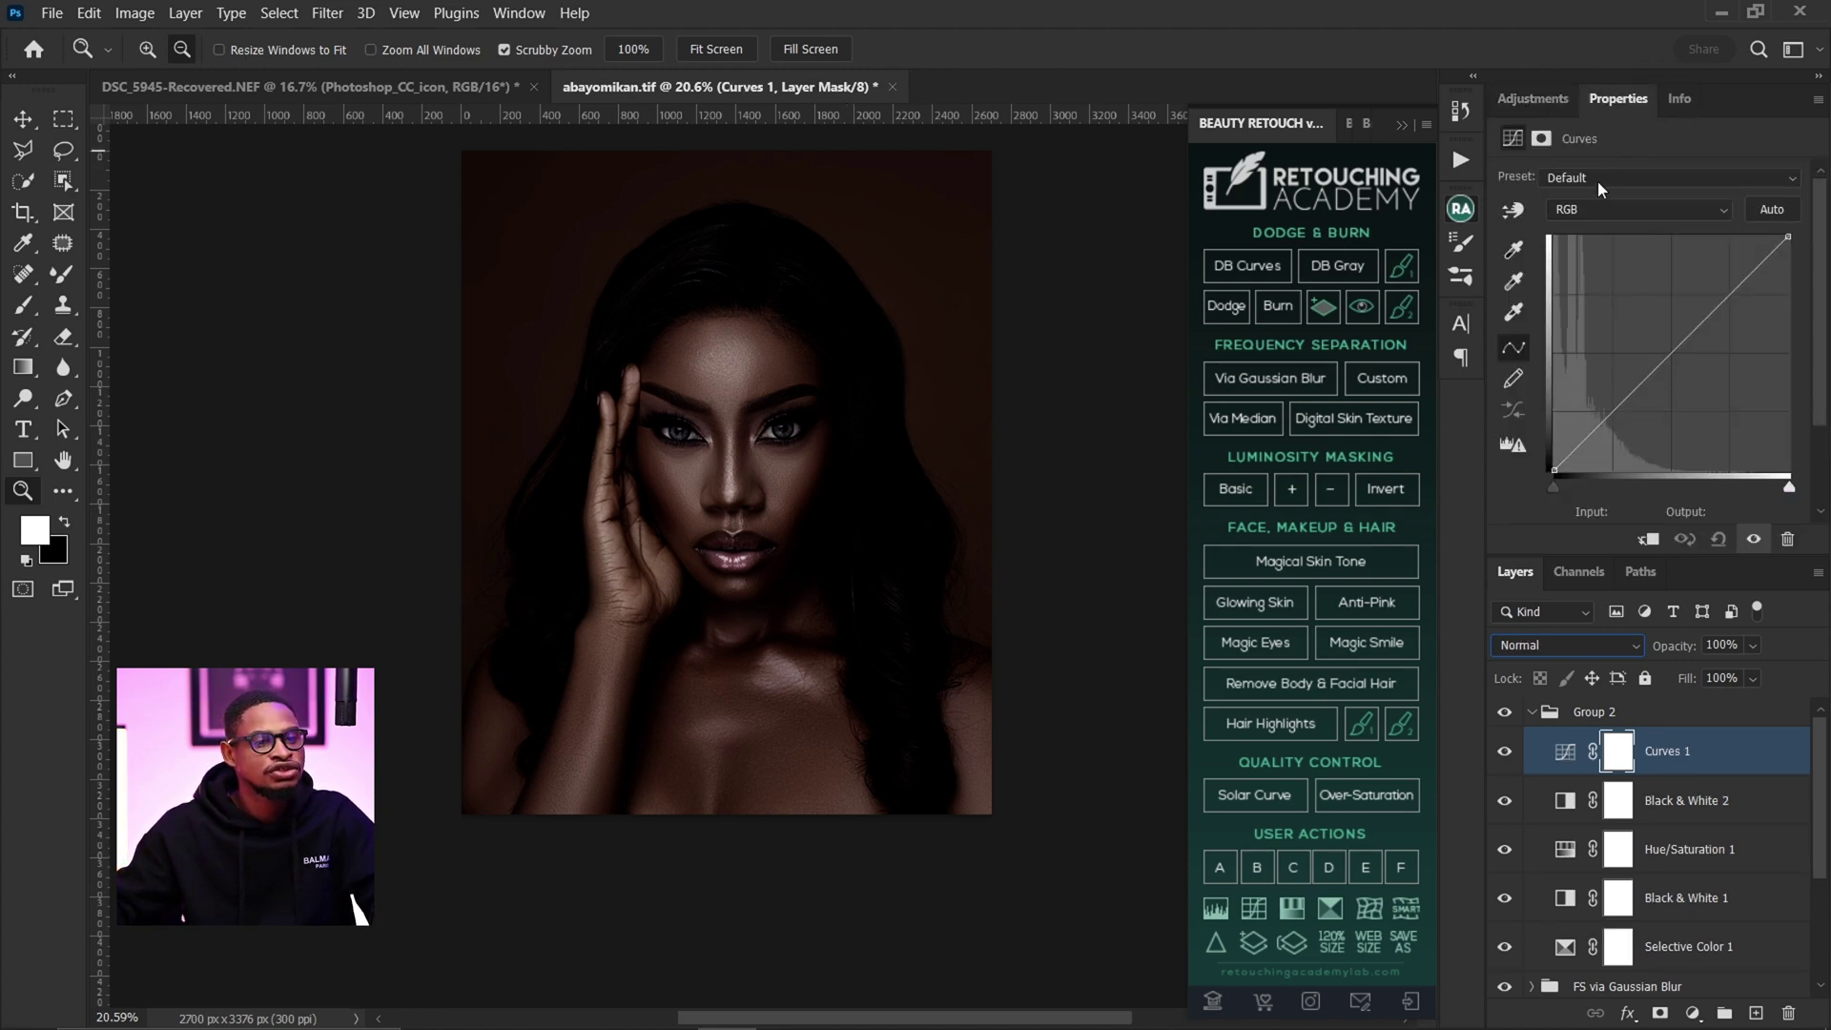
left_click(1596, 177)
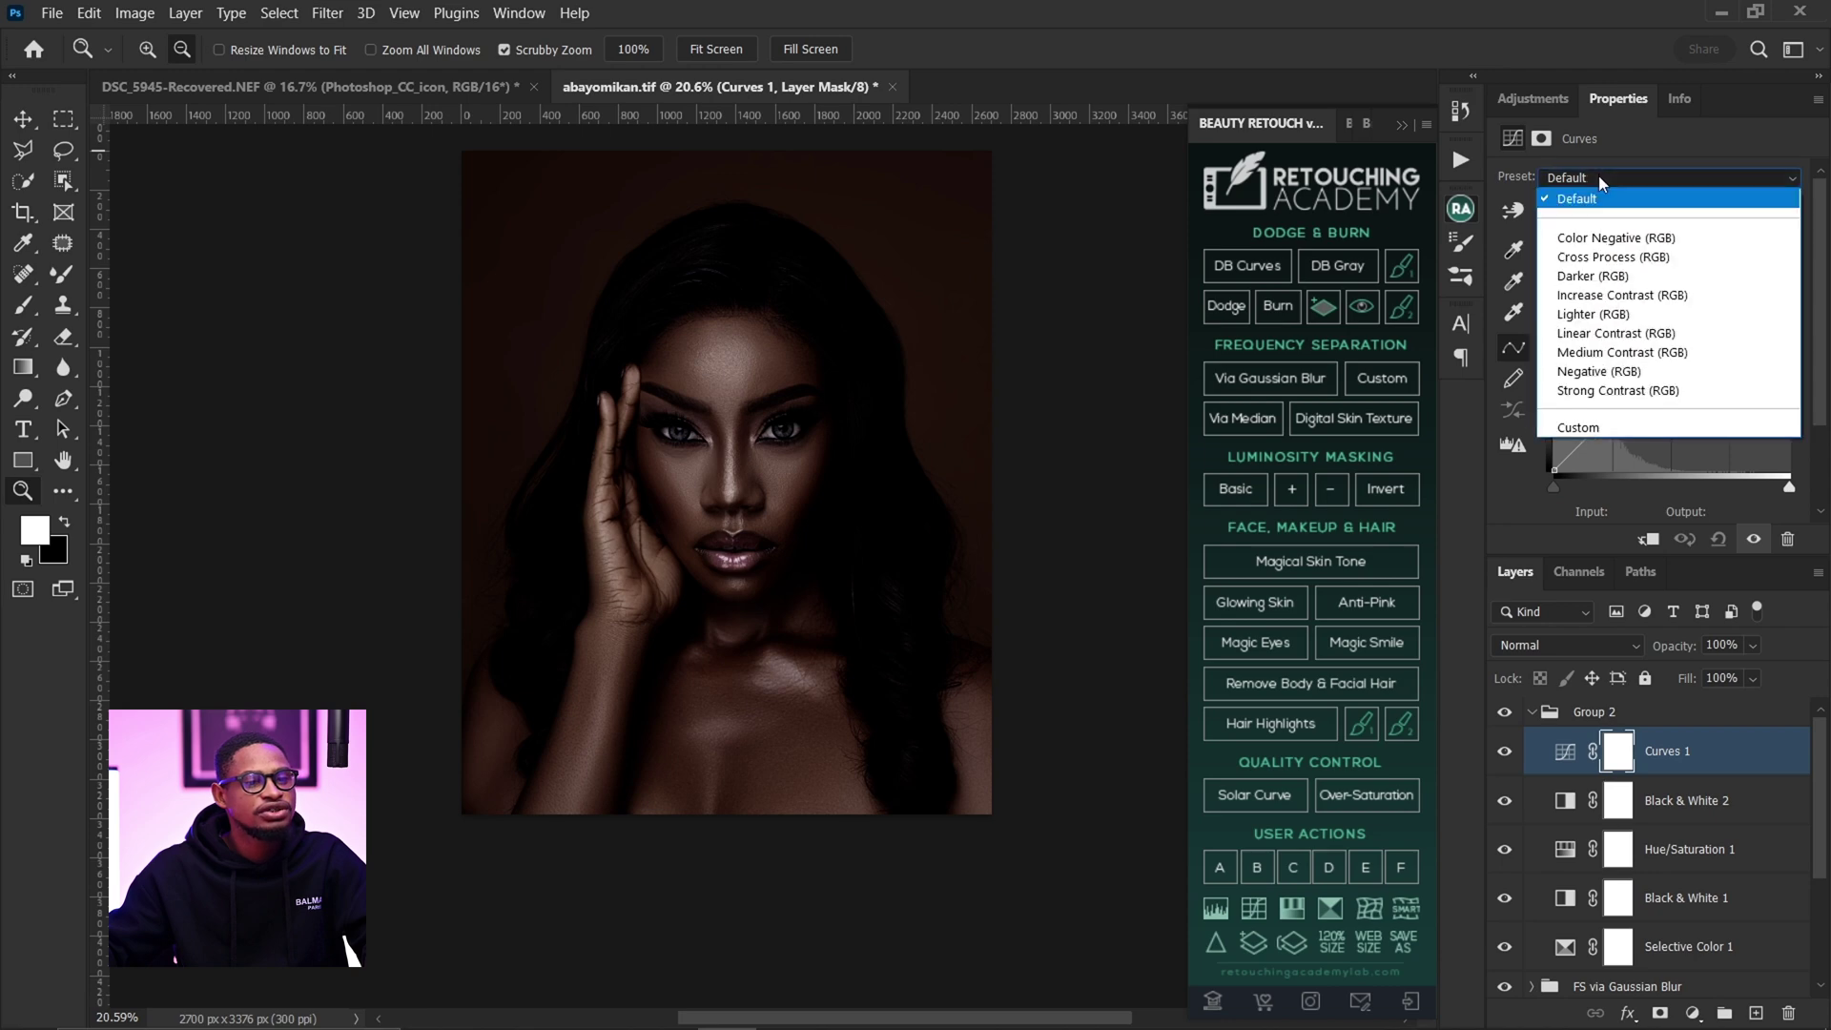
left_click(1613, 318)
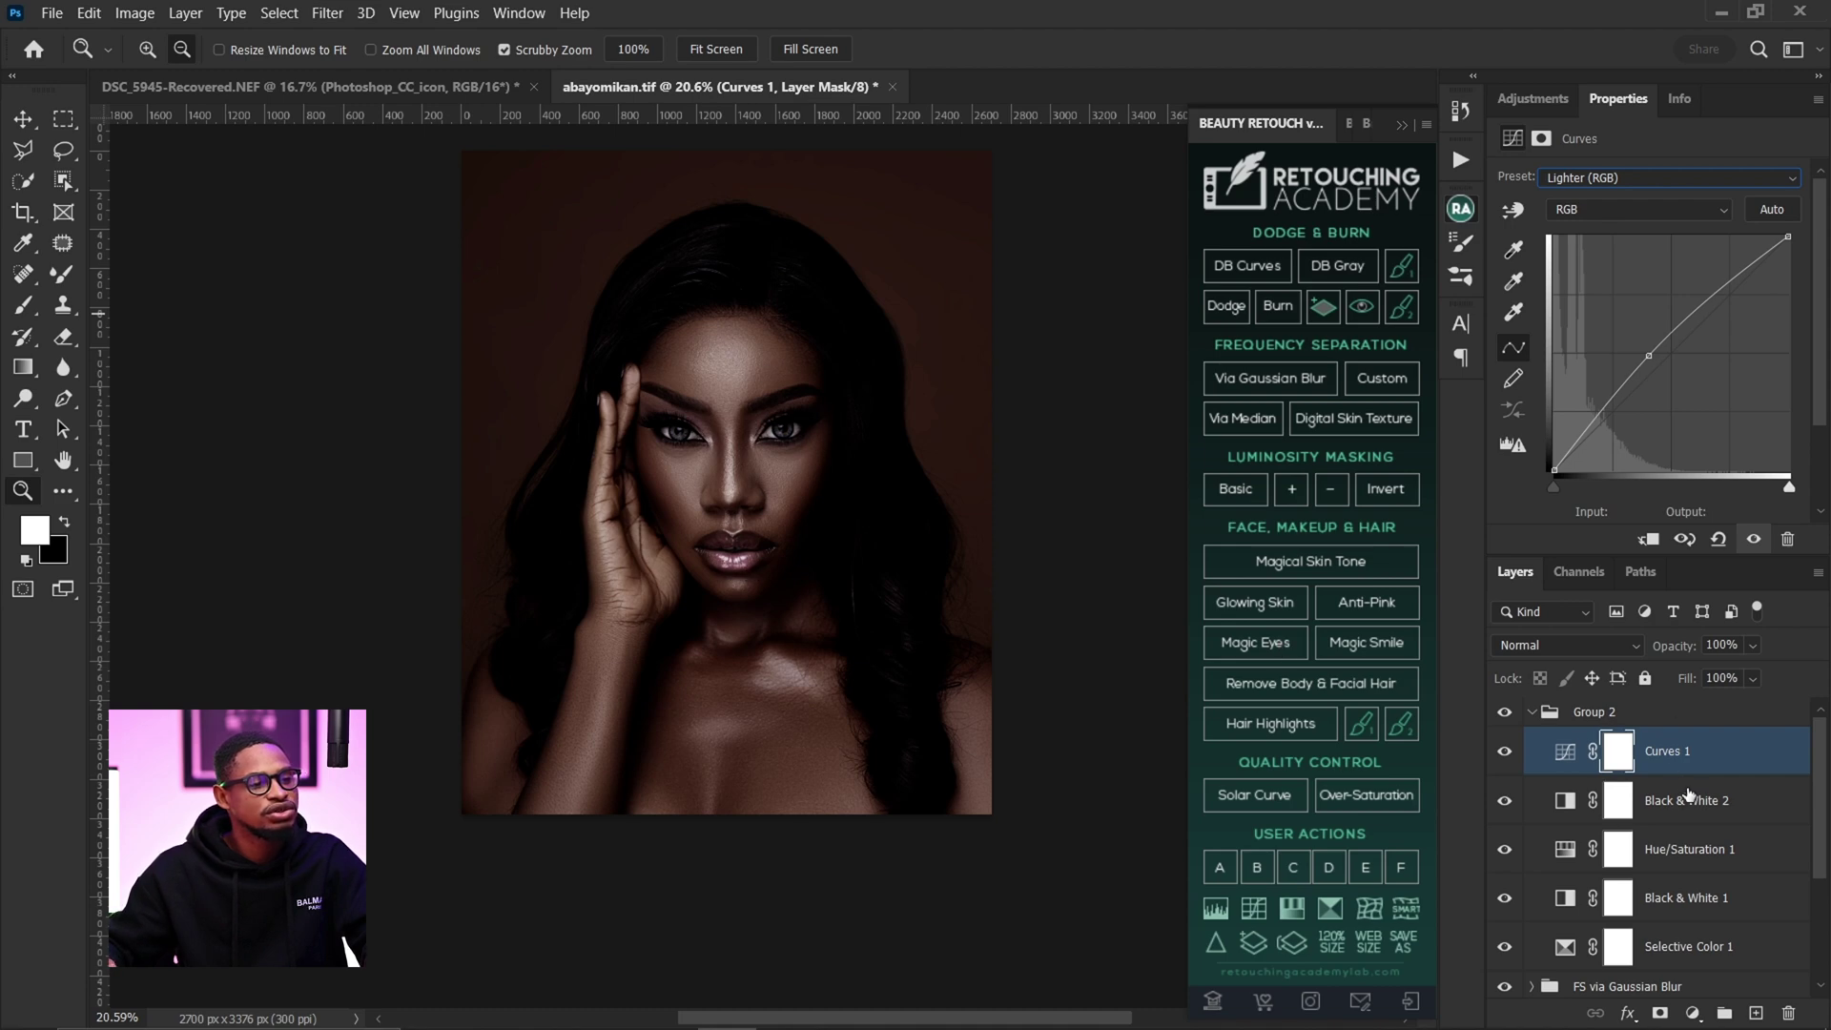
left_click(1701, 816)
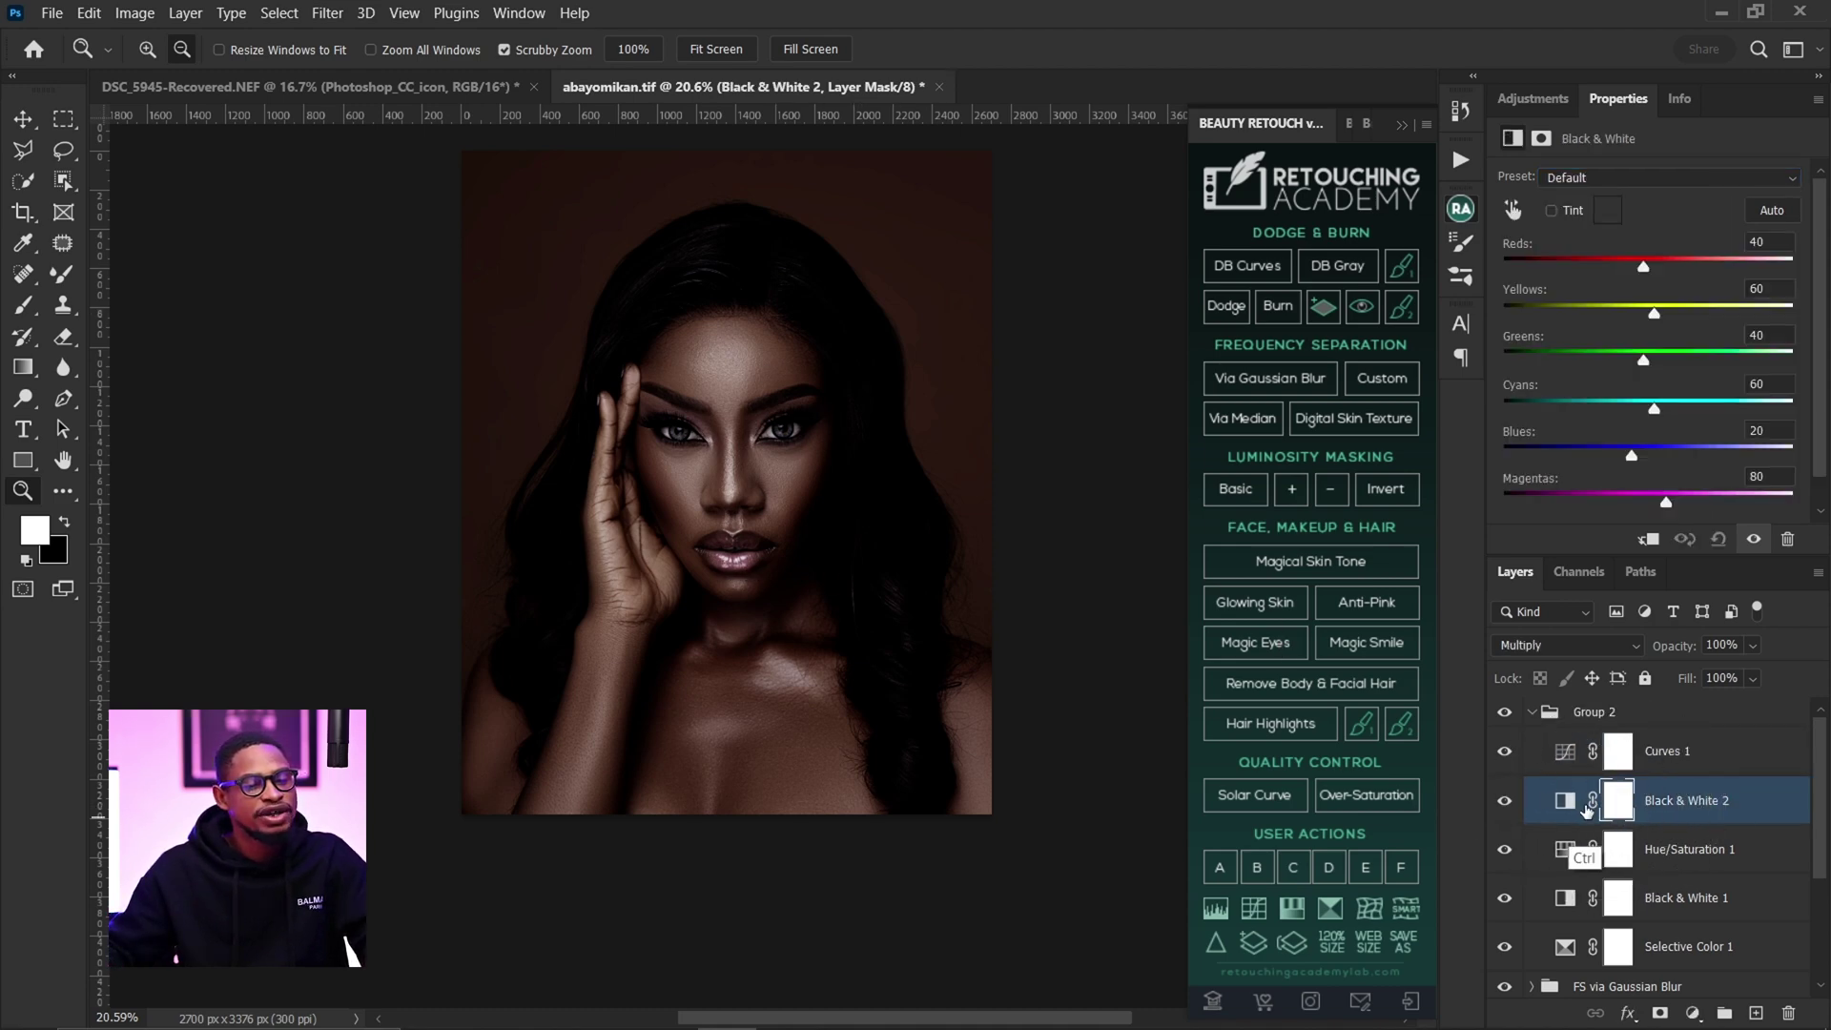
- Lower the Black & White 2 layer's opacity to 51% to ease its darkening
left_click(1754, 645)
left_click_drag(1772, 677, 1741, 683)
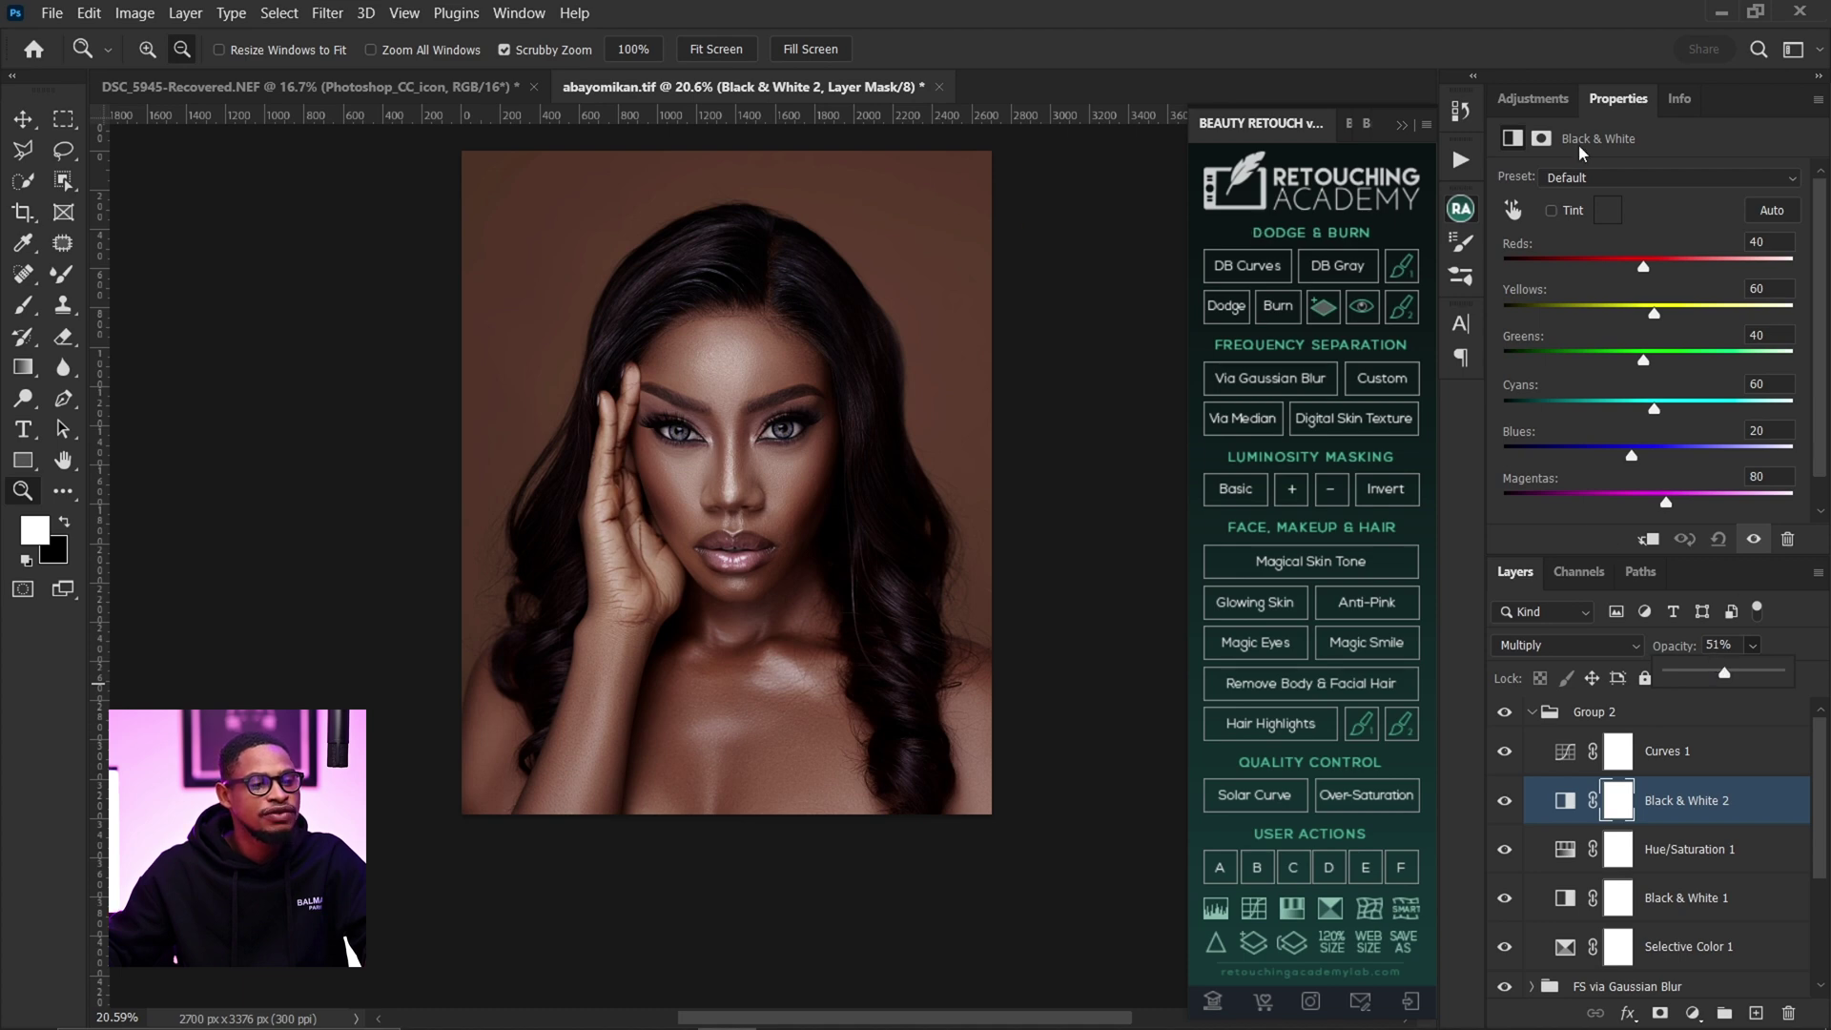
left_click(1525, 107)
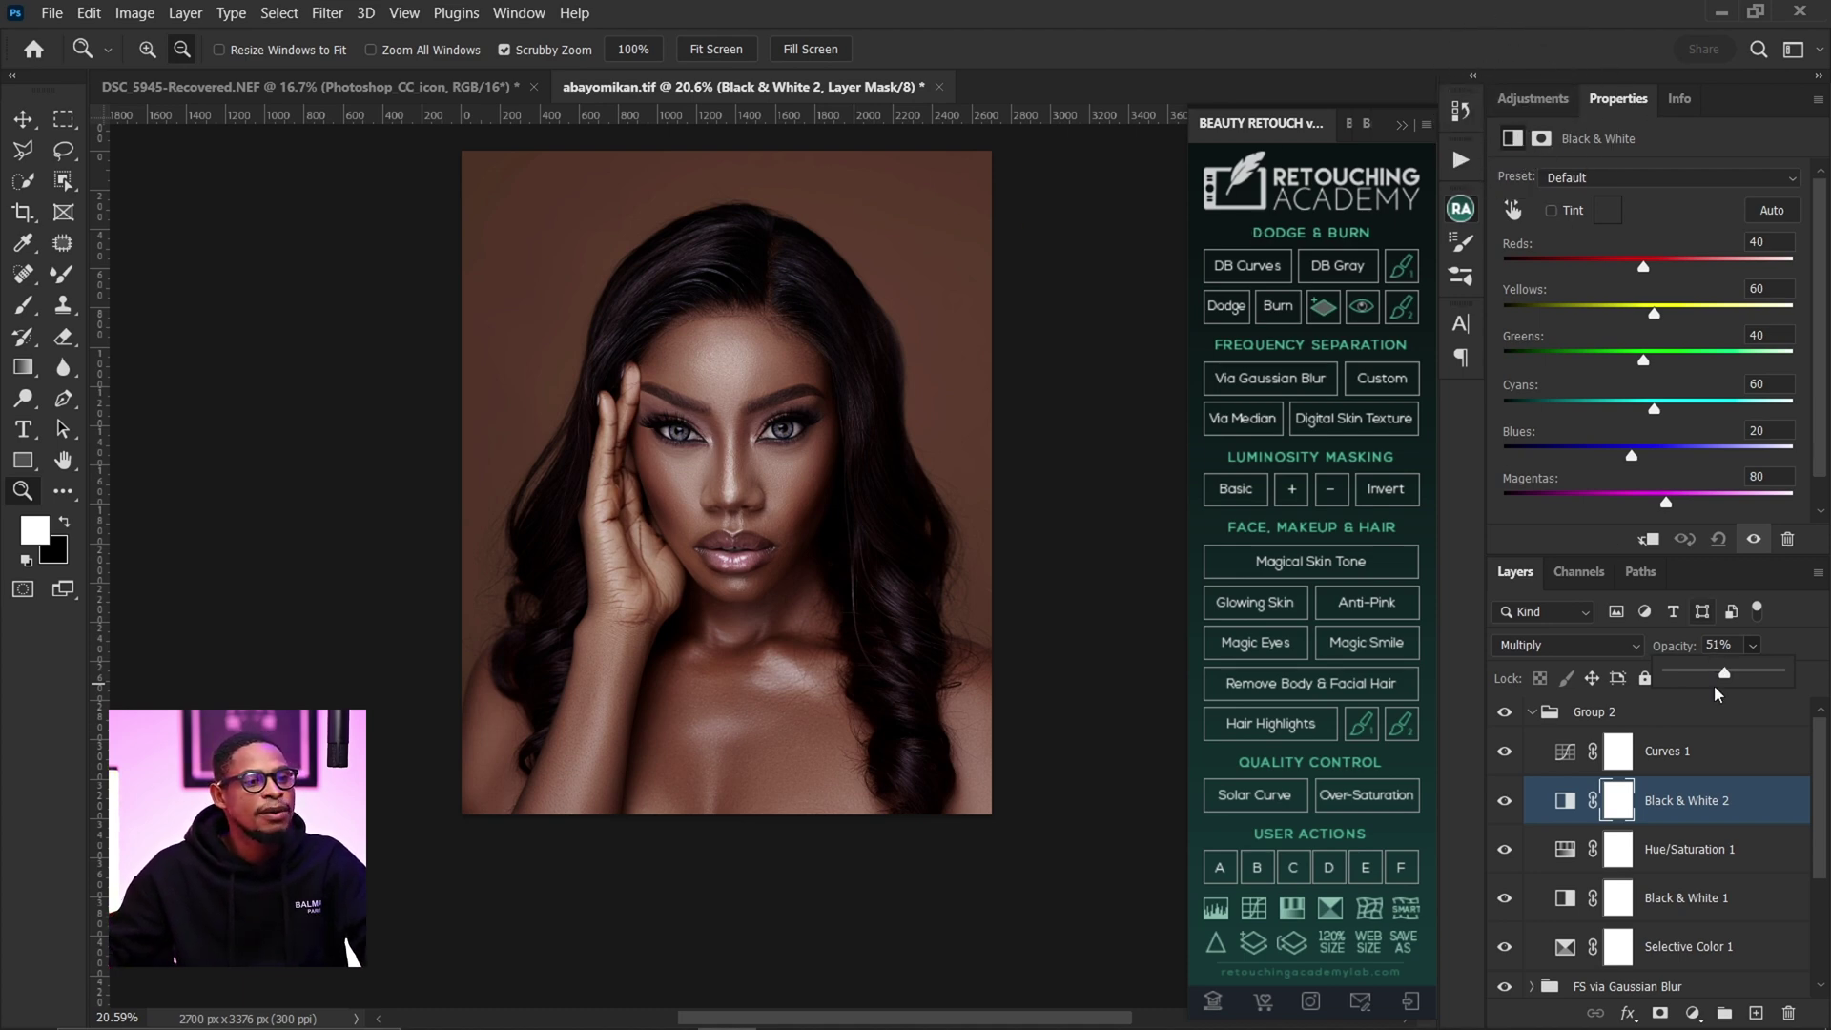
left_click(1685, 750)
left_click(1716, 806)
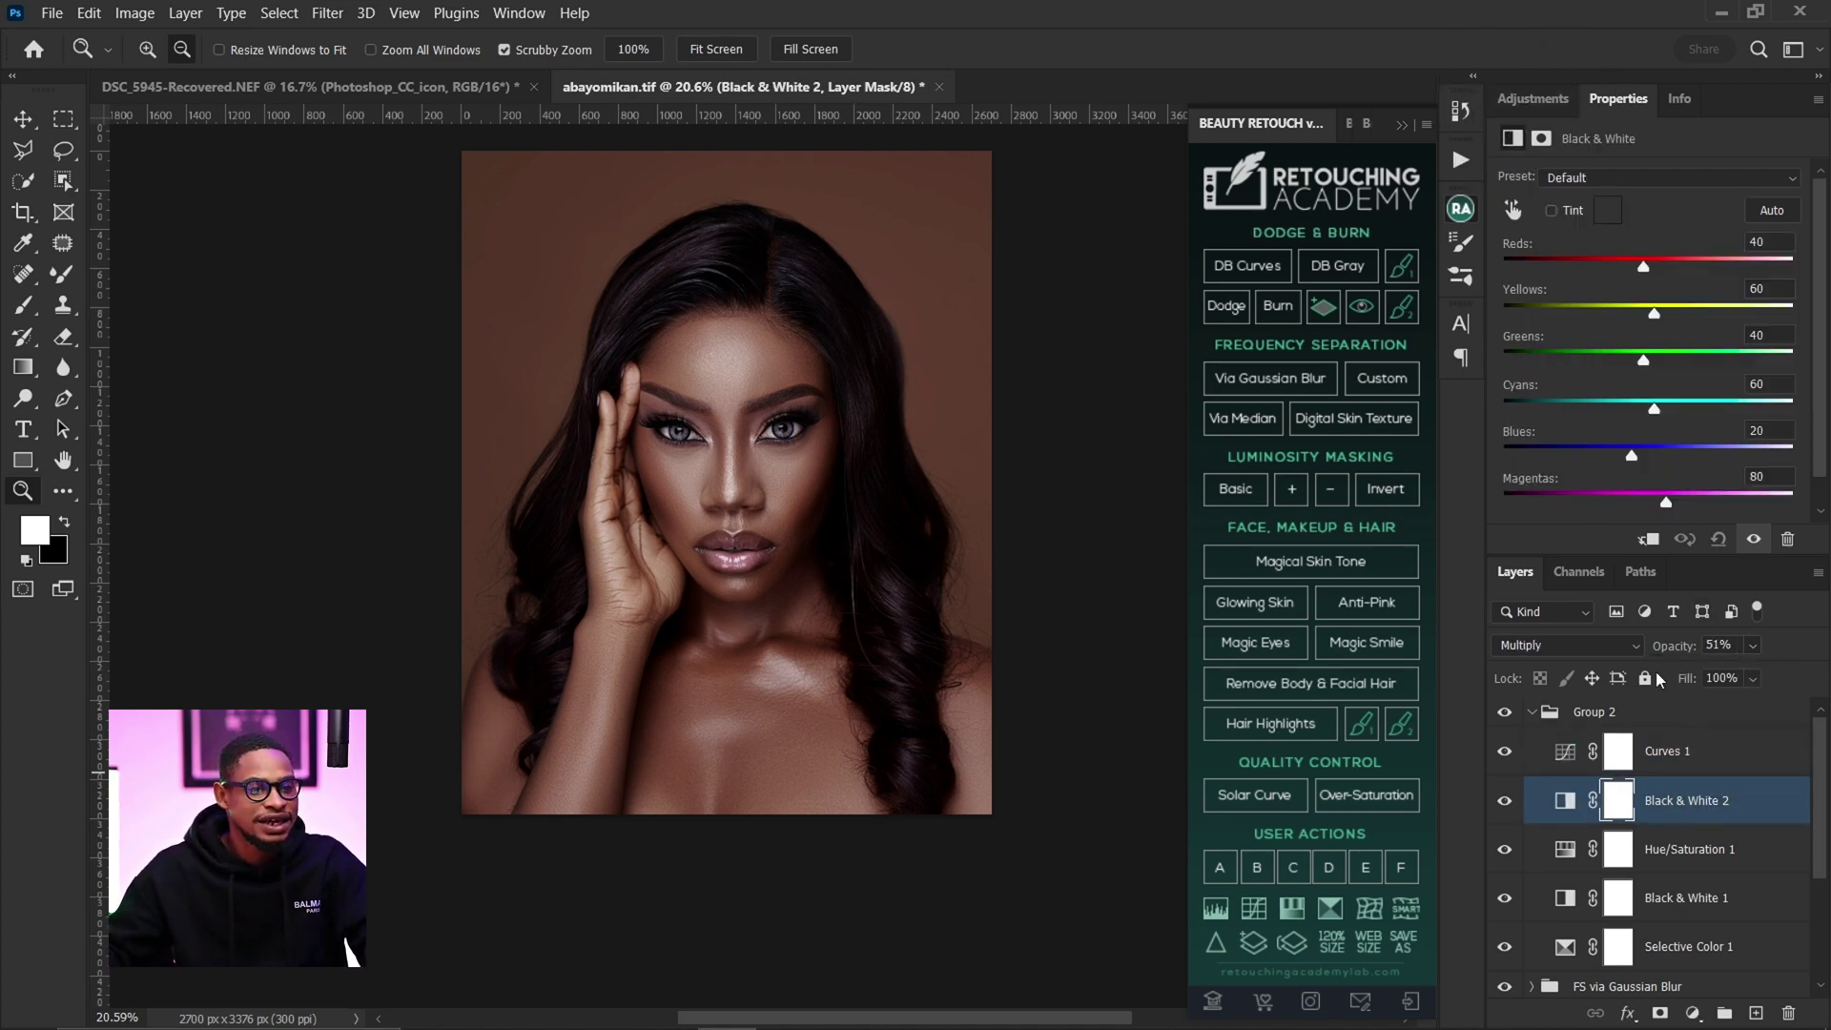
left_click(1531, 99)
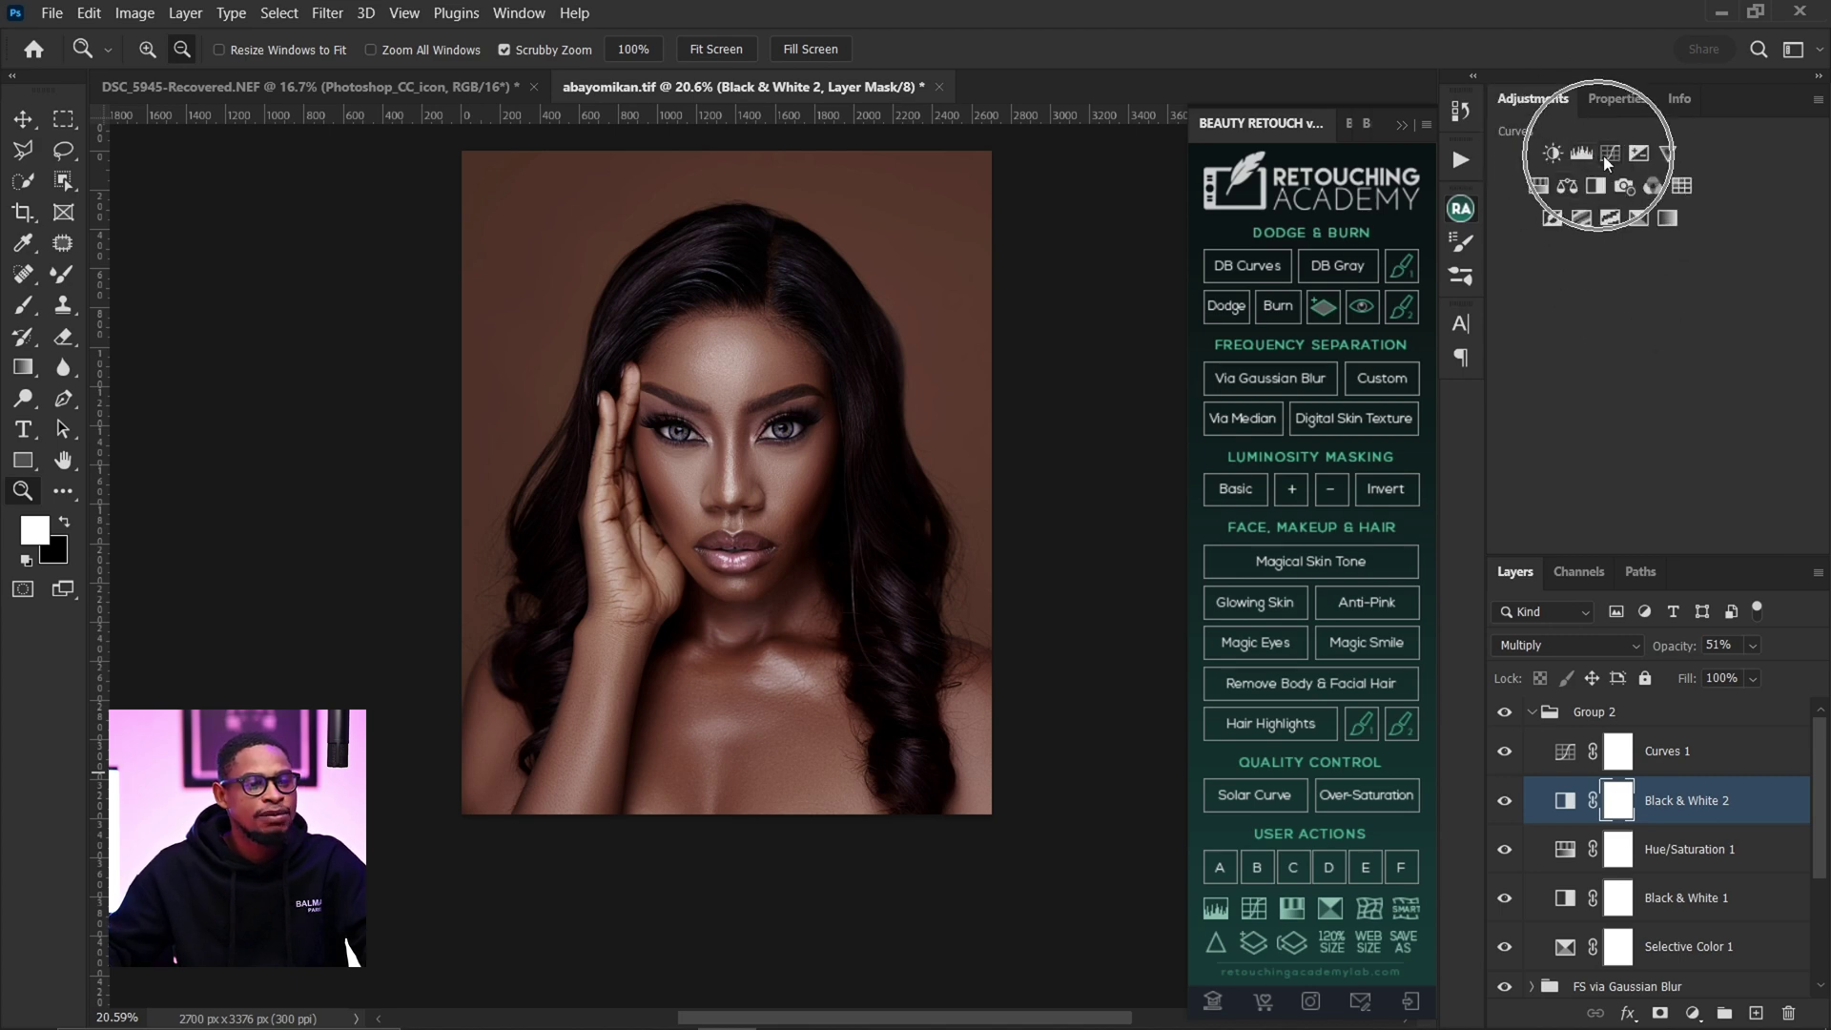
- Add a Levels layer with input whites at 213, then collapse and toggle Group 2 to compare
left_click(1582, 152)
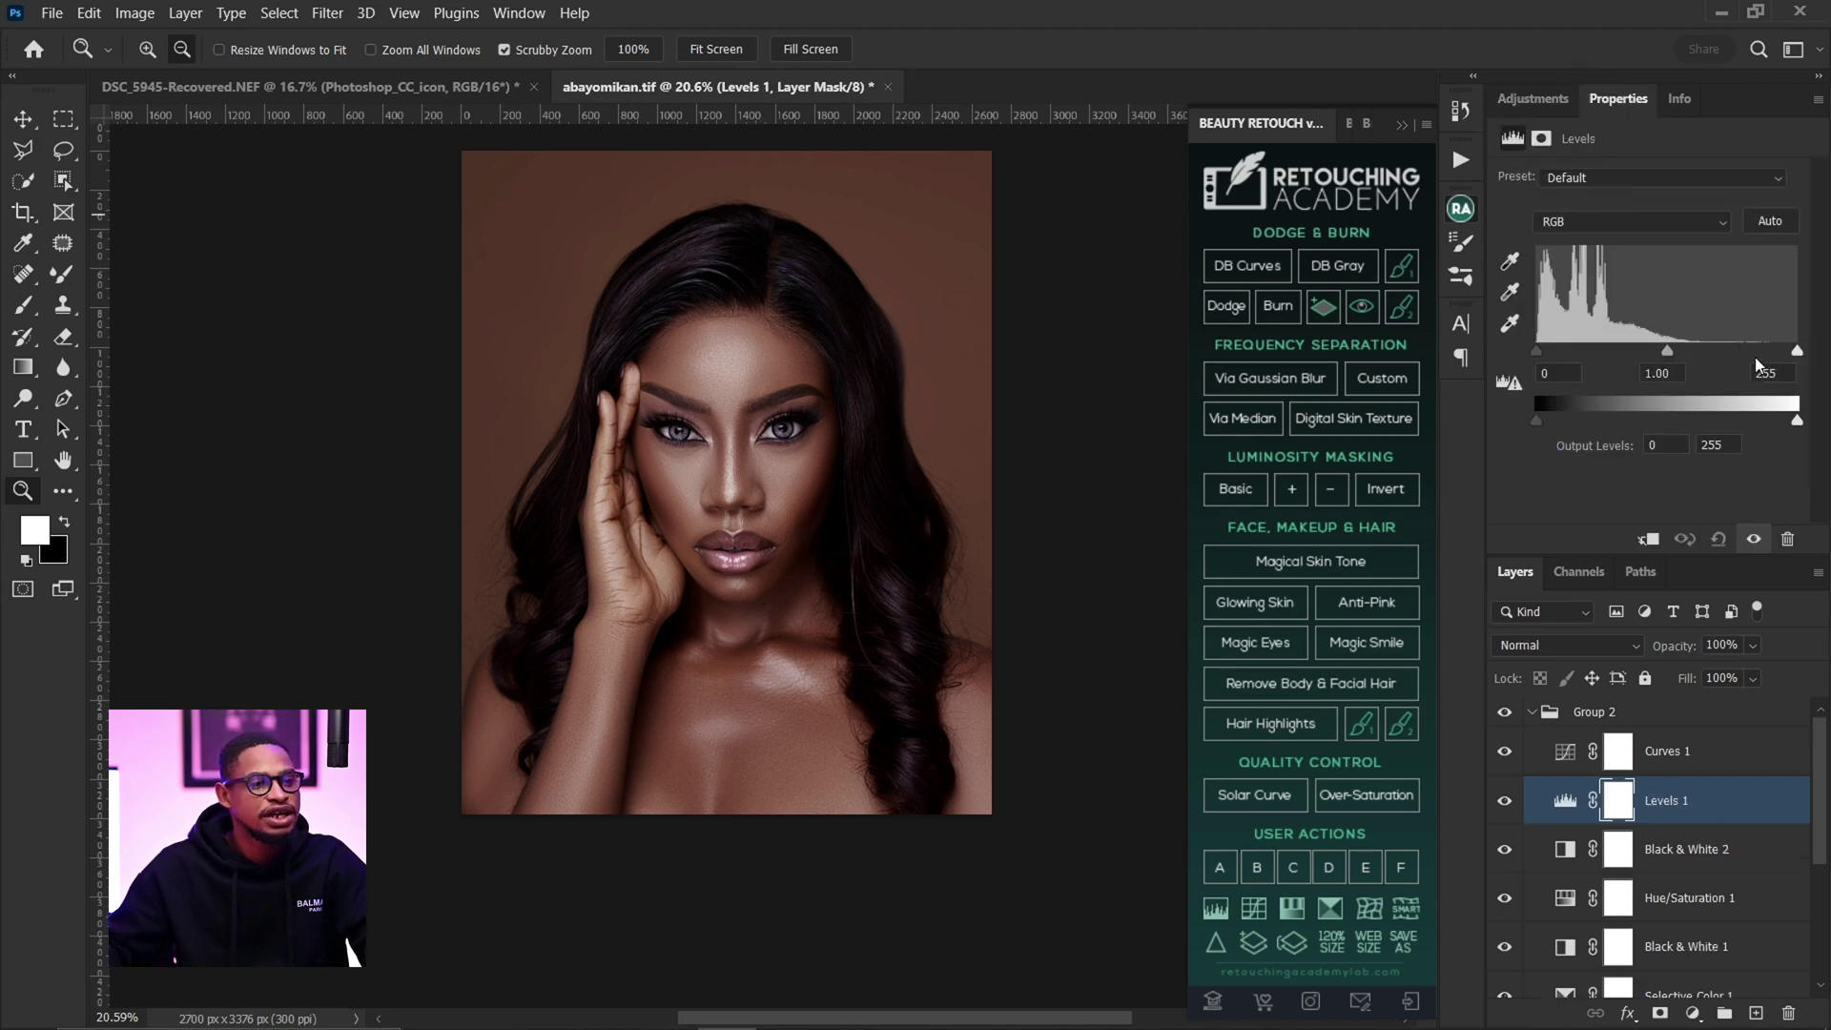
left_click_drag(1797, 352, 1654, 352)
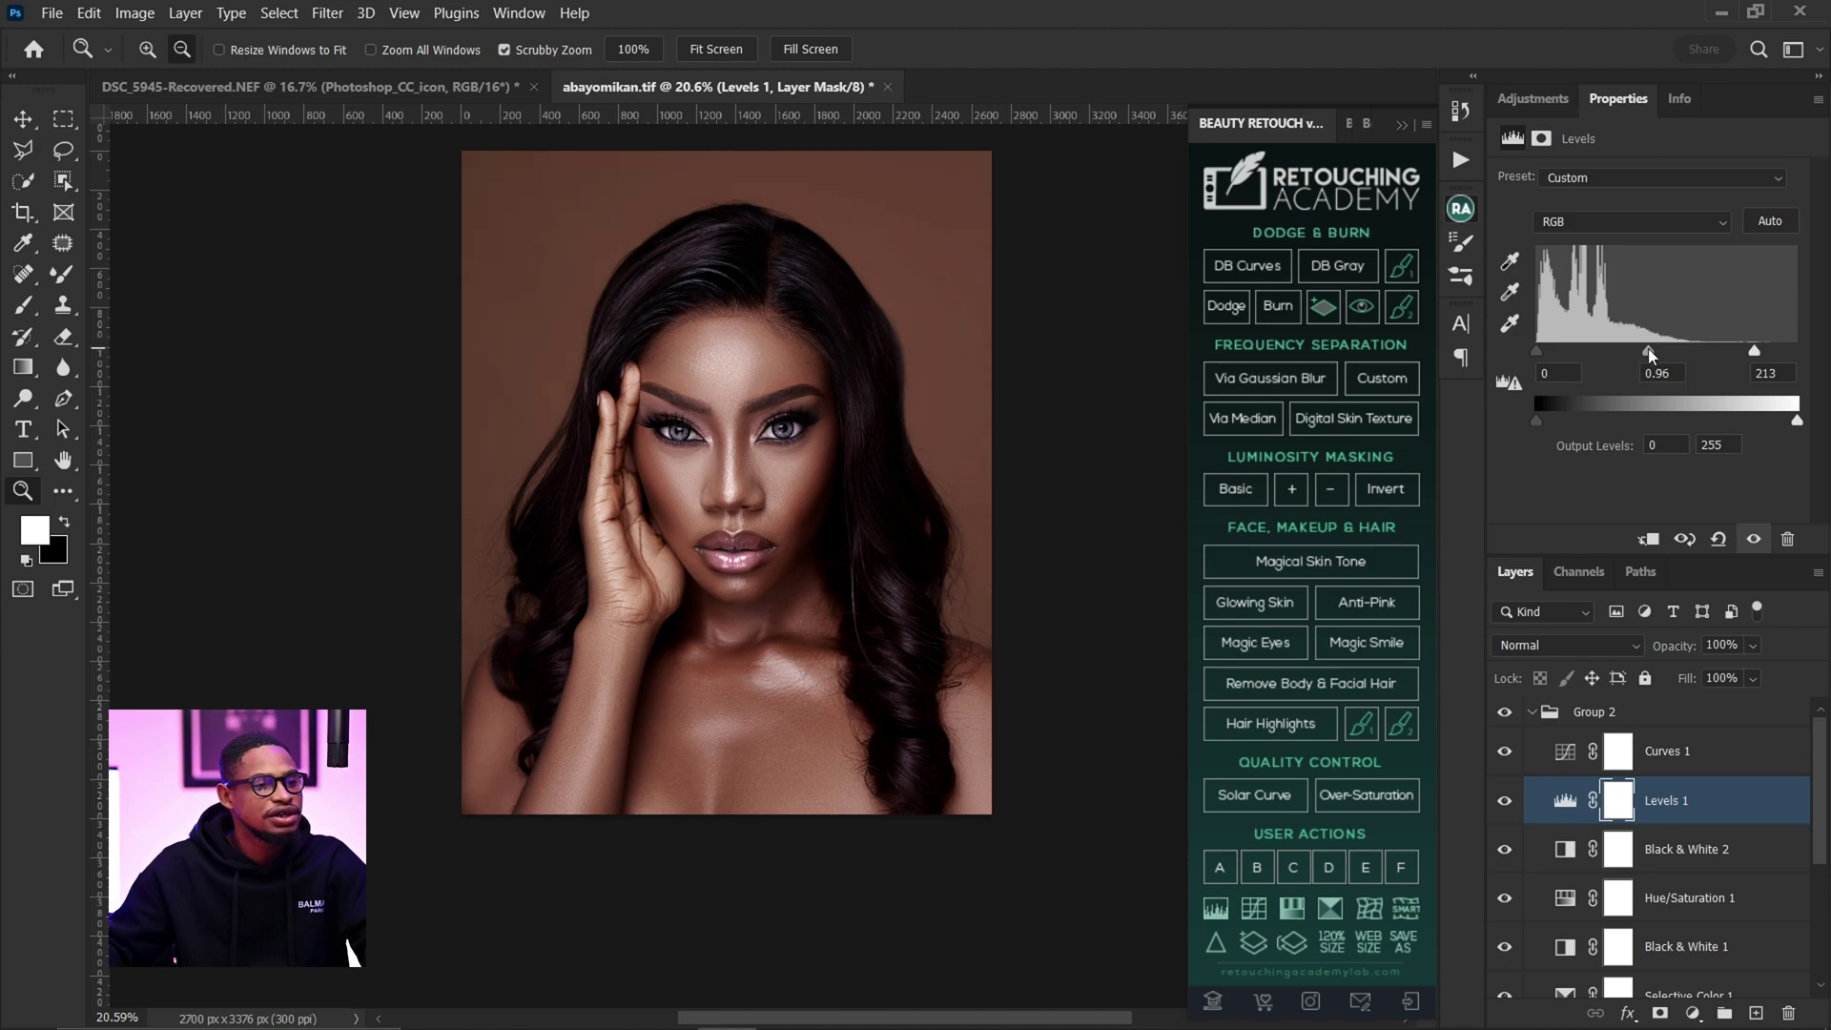
left_click(1532, 713)
left_click(1503, 713)
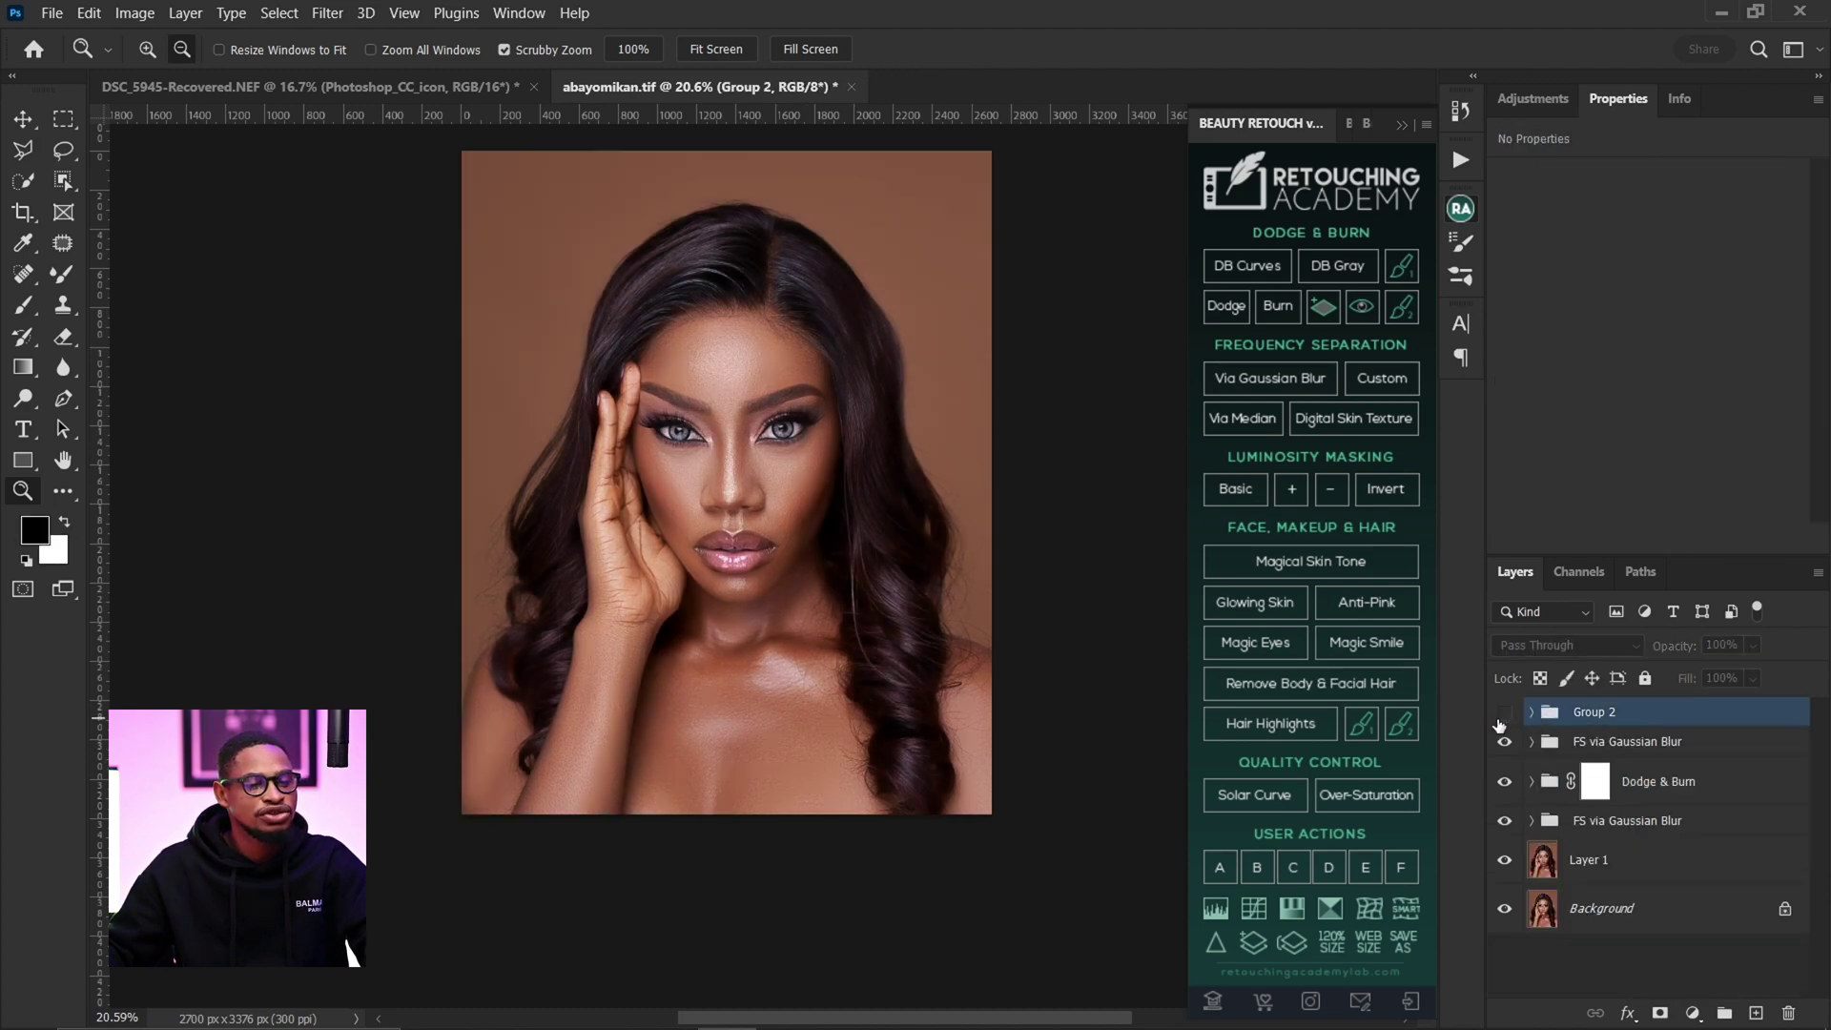
left_click(1504, 713)
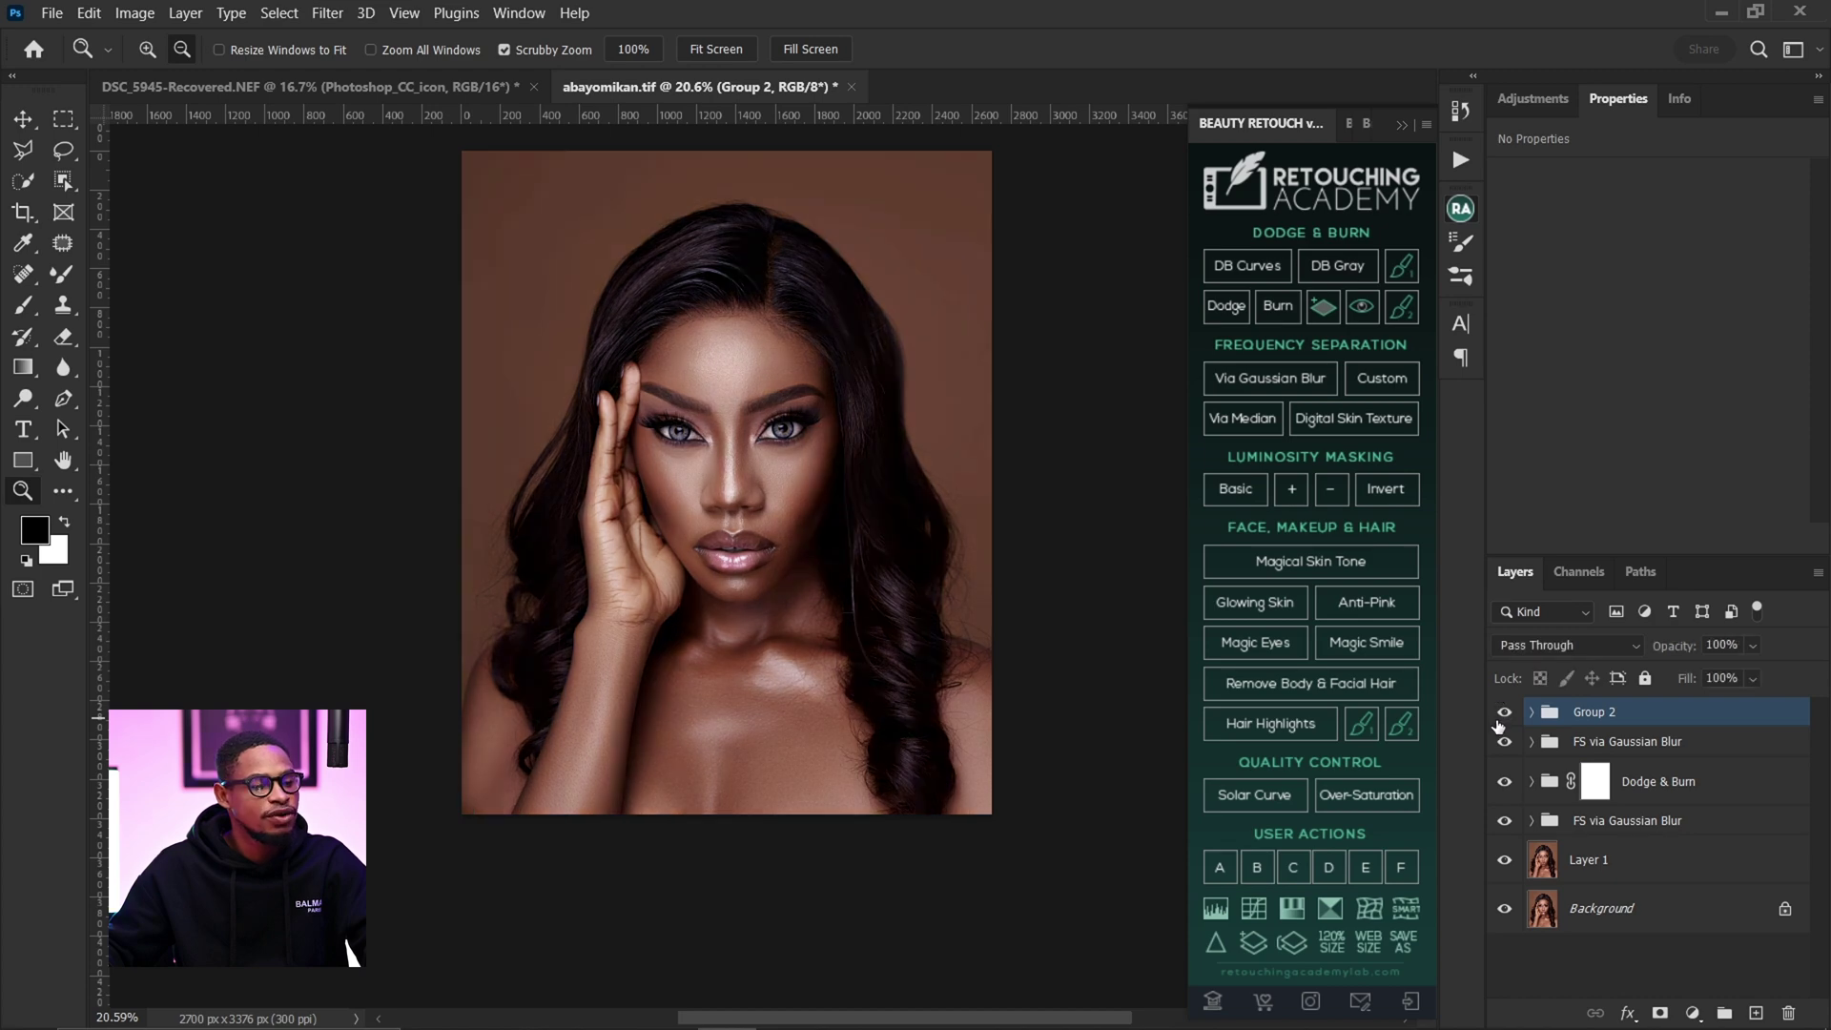
left_click(1504, 713)
- Set Group 2's opacity to 77% and toggle its visibility to compare the grade
left_click(1504, 714)
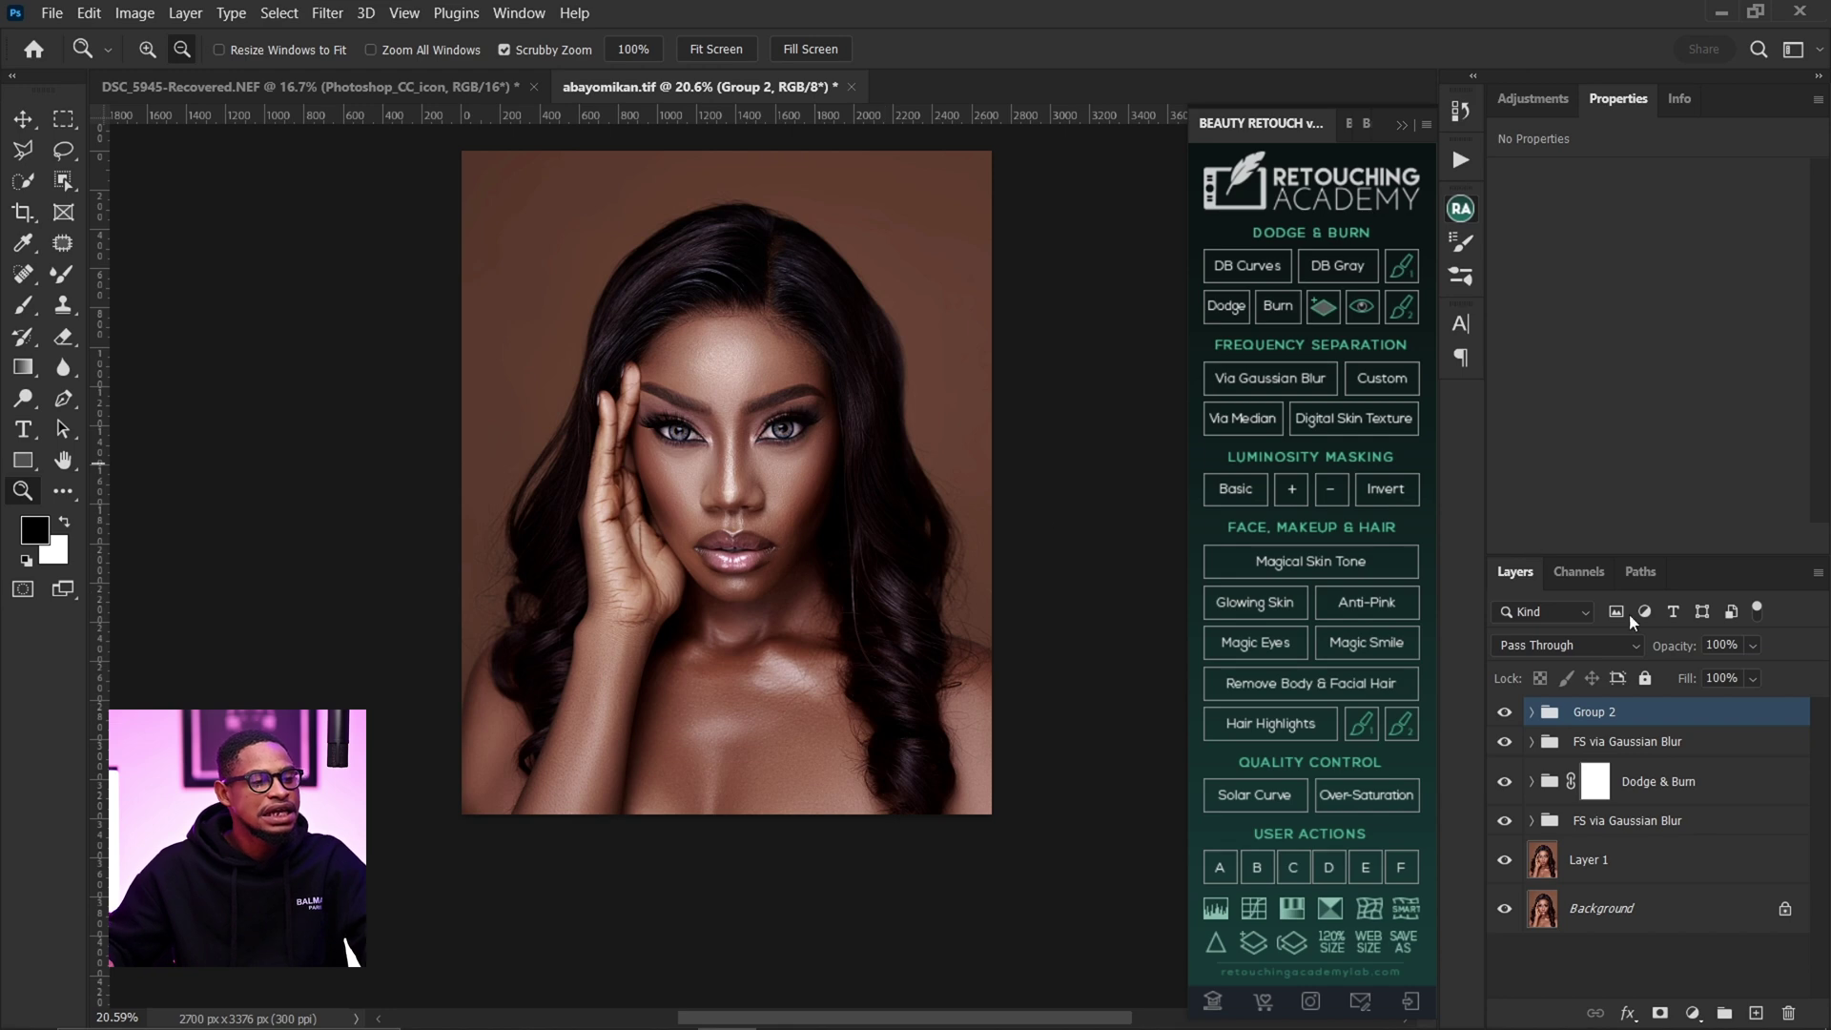
left_click(1753, 646)
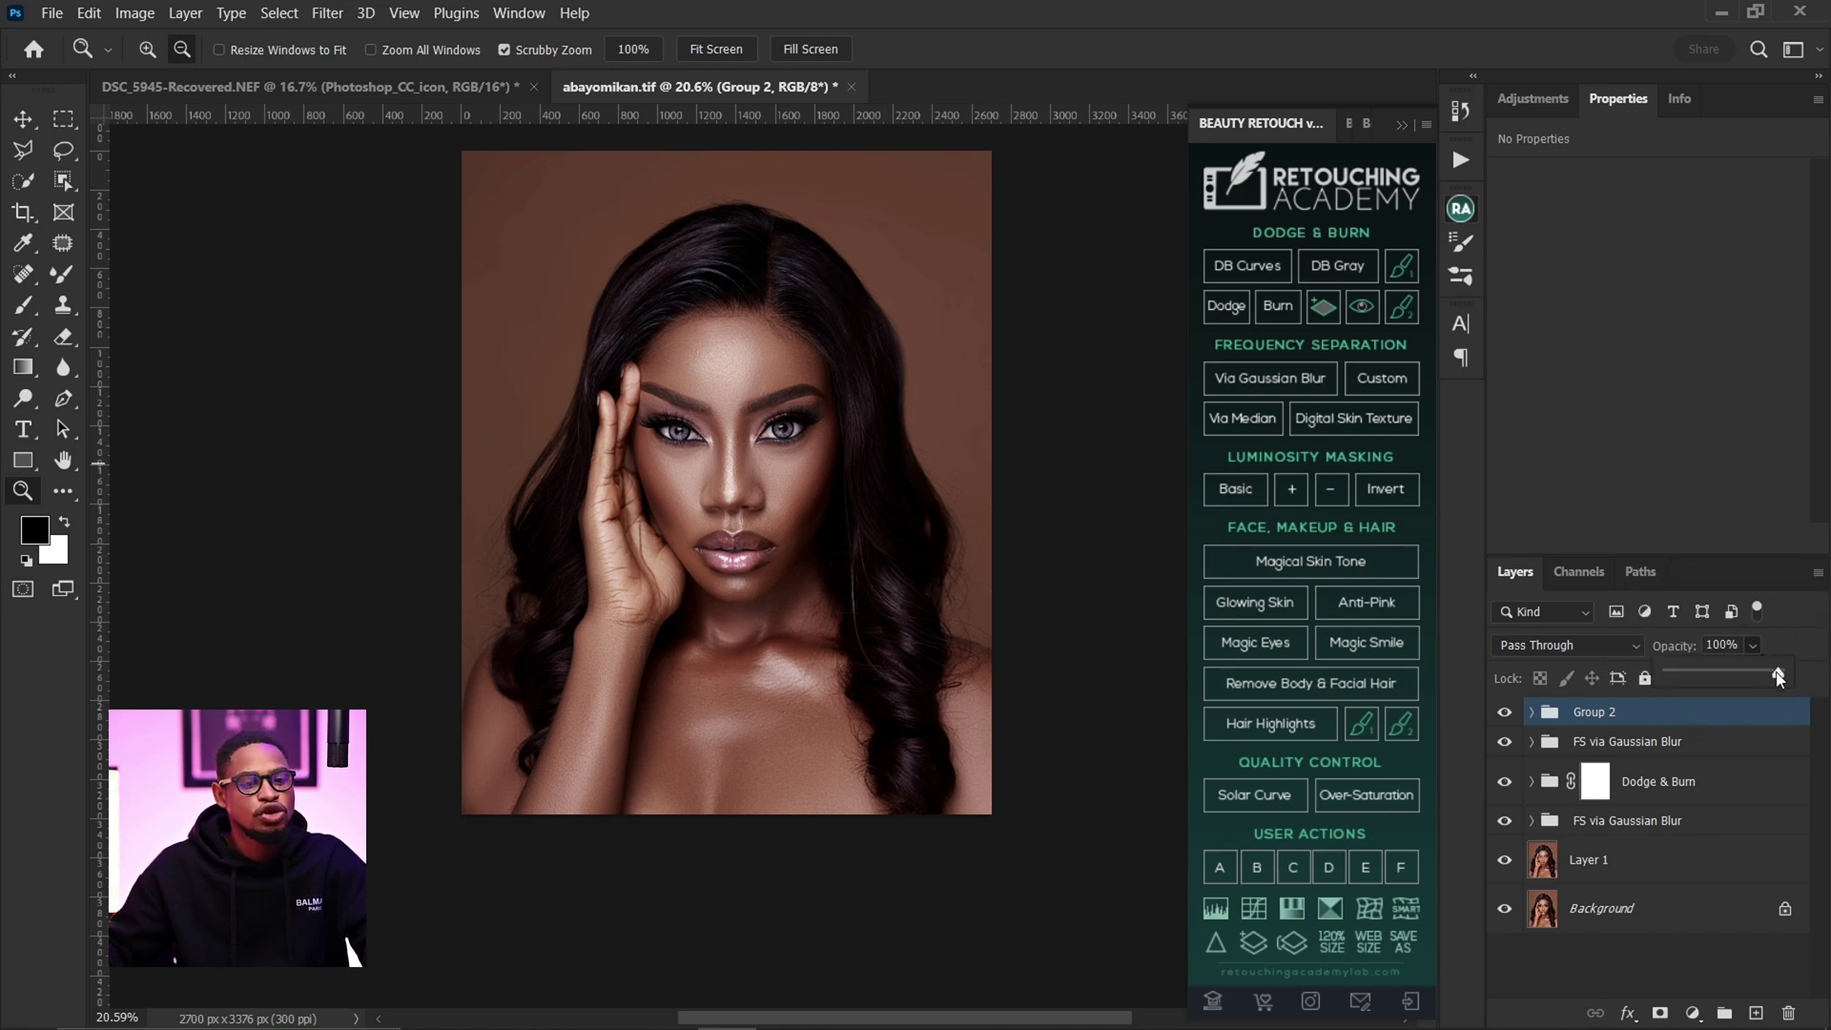
left_click_drag(1777, 672, 1754, 675)
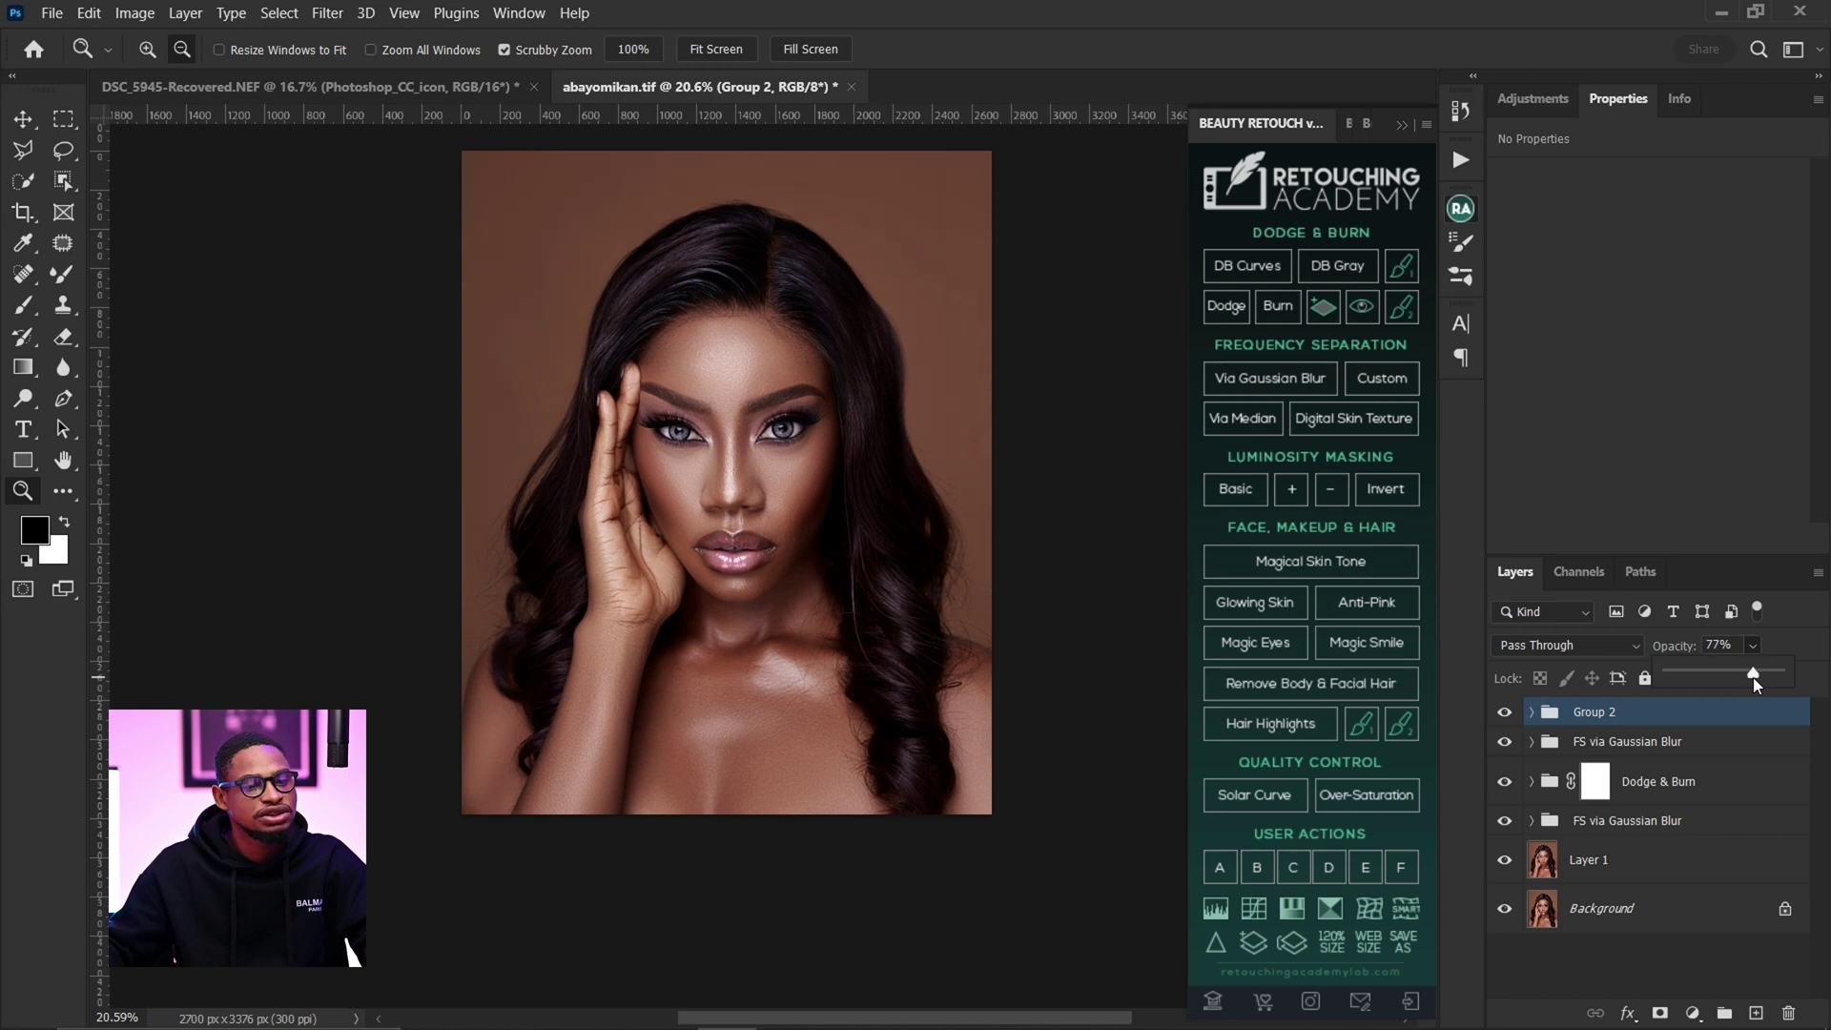
left_click(1504, 714)
left_click(1504, 713)
left_click(1506, 715)
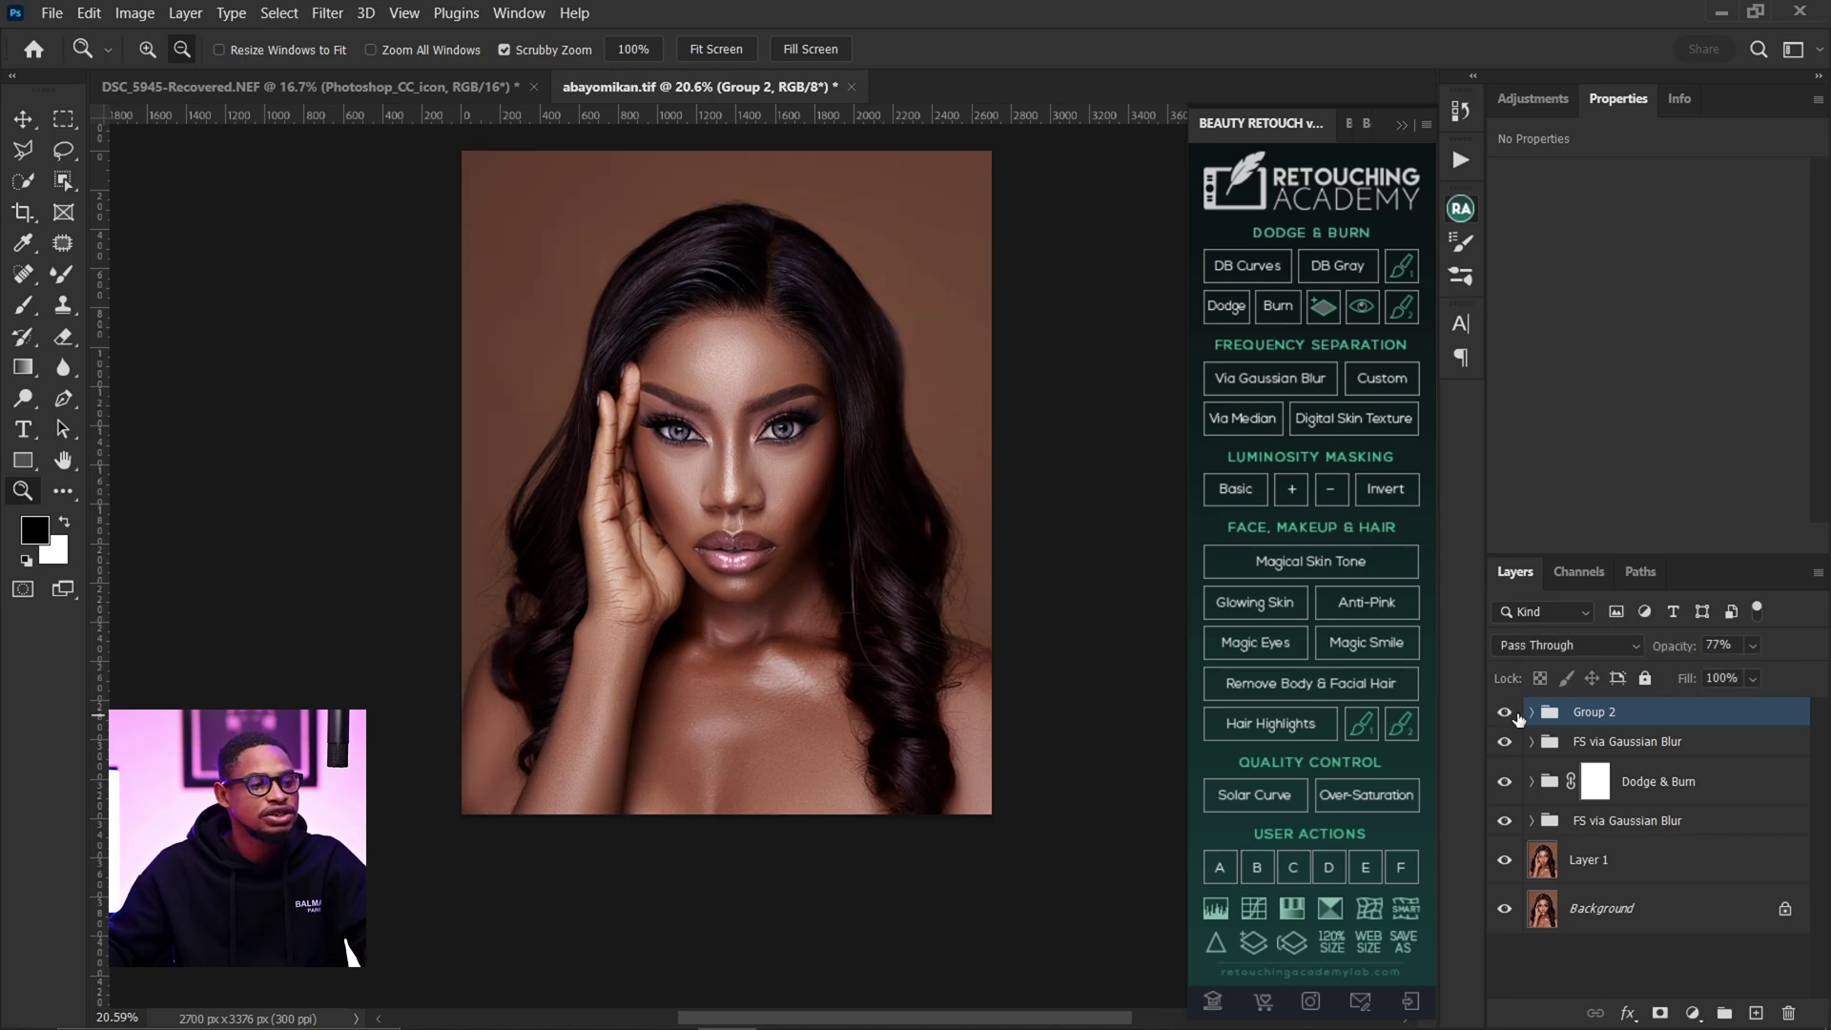
- Zoom in on the portrait, then add a layer mask to Group 2 and undo it
left_click_drag(767, 244, 653, 510)
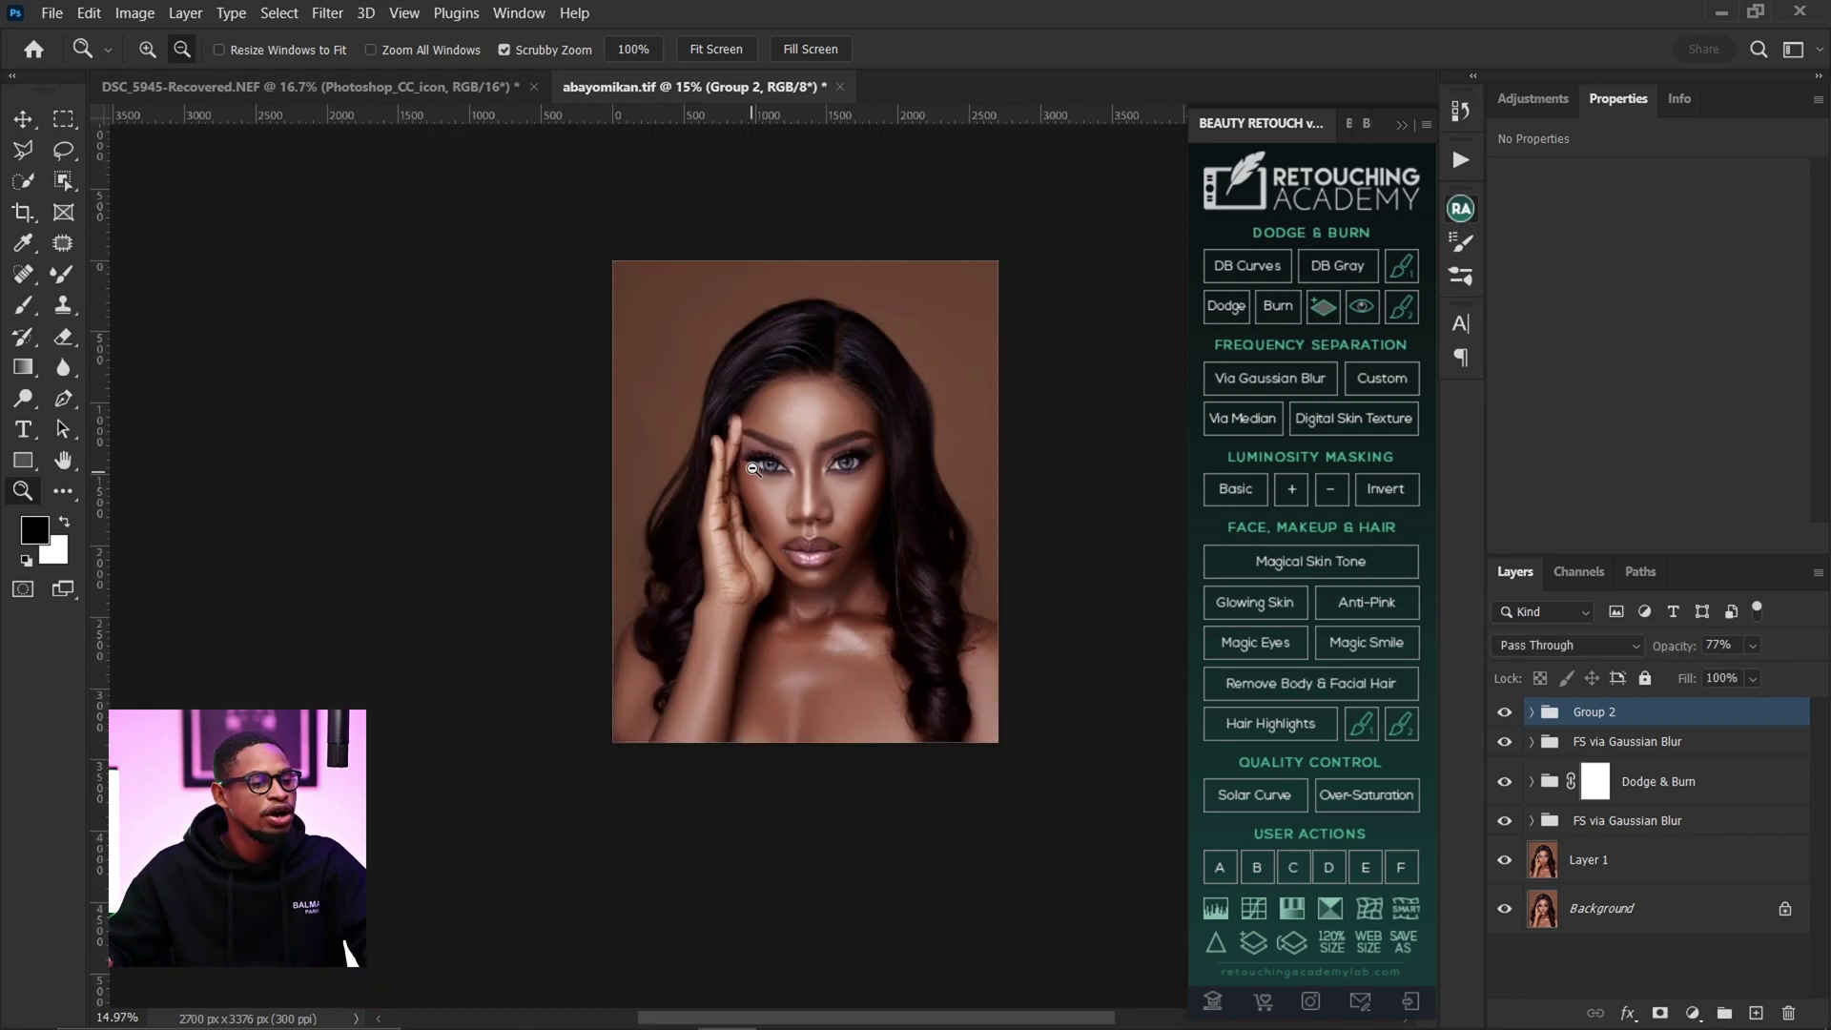
left_click_drag(870, 403, 869, 404)
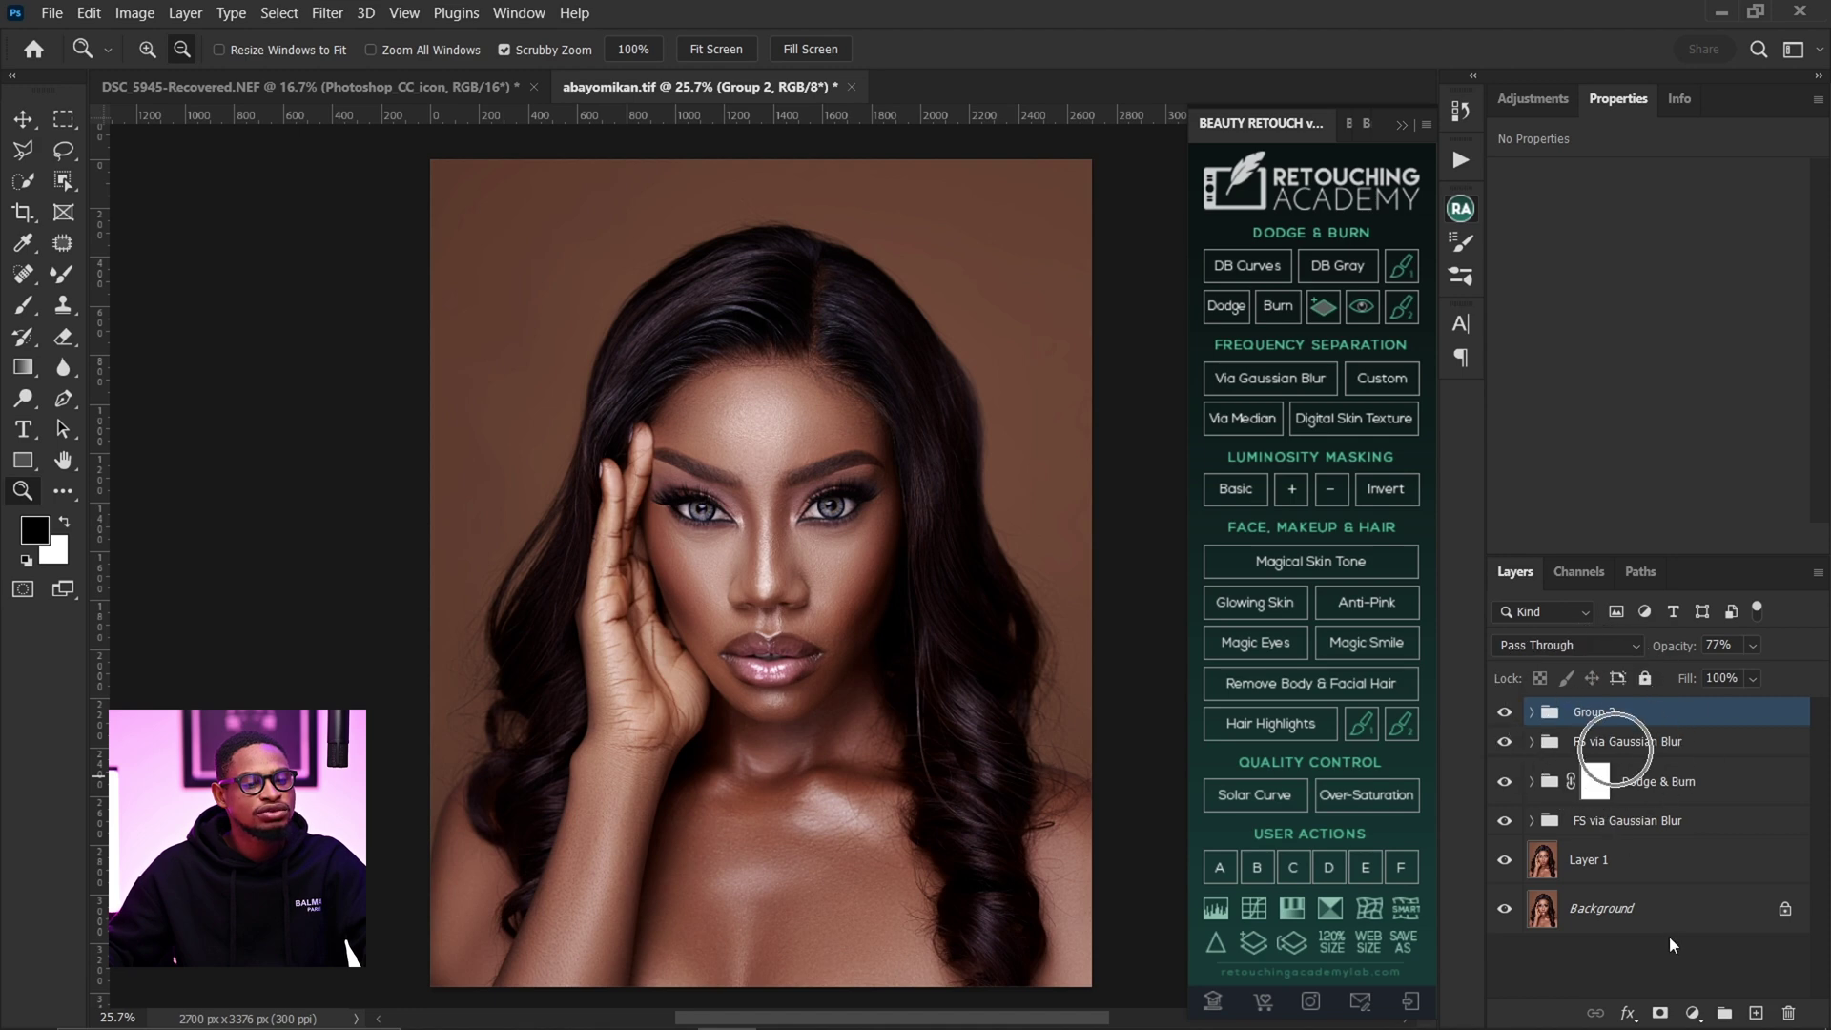
left_click(1660, 1014)
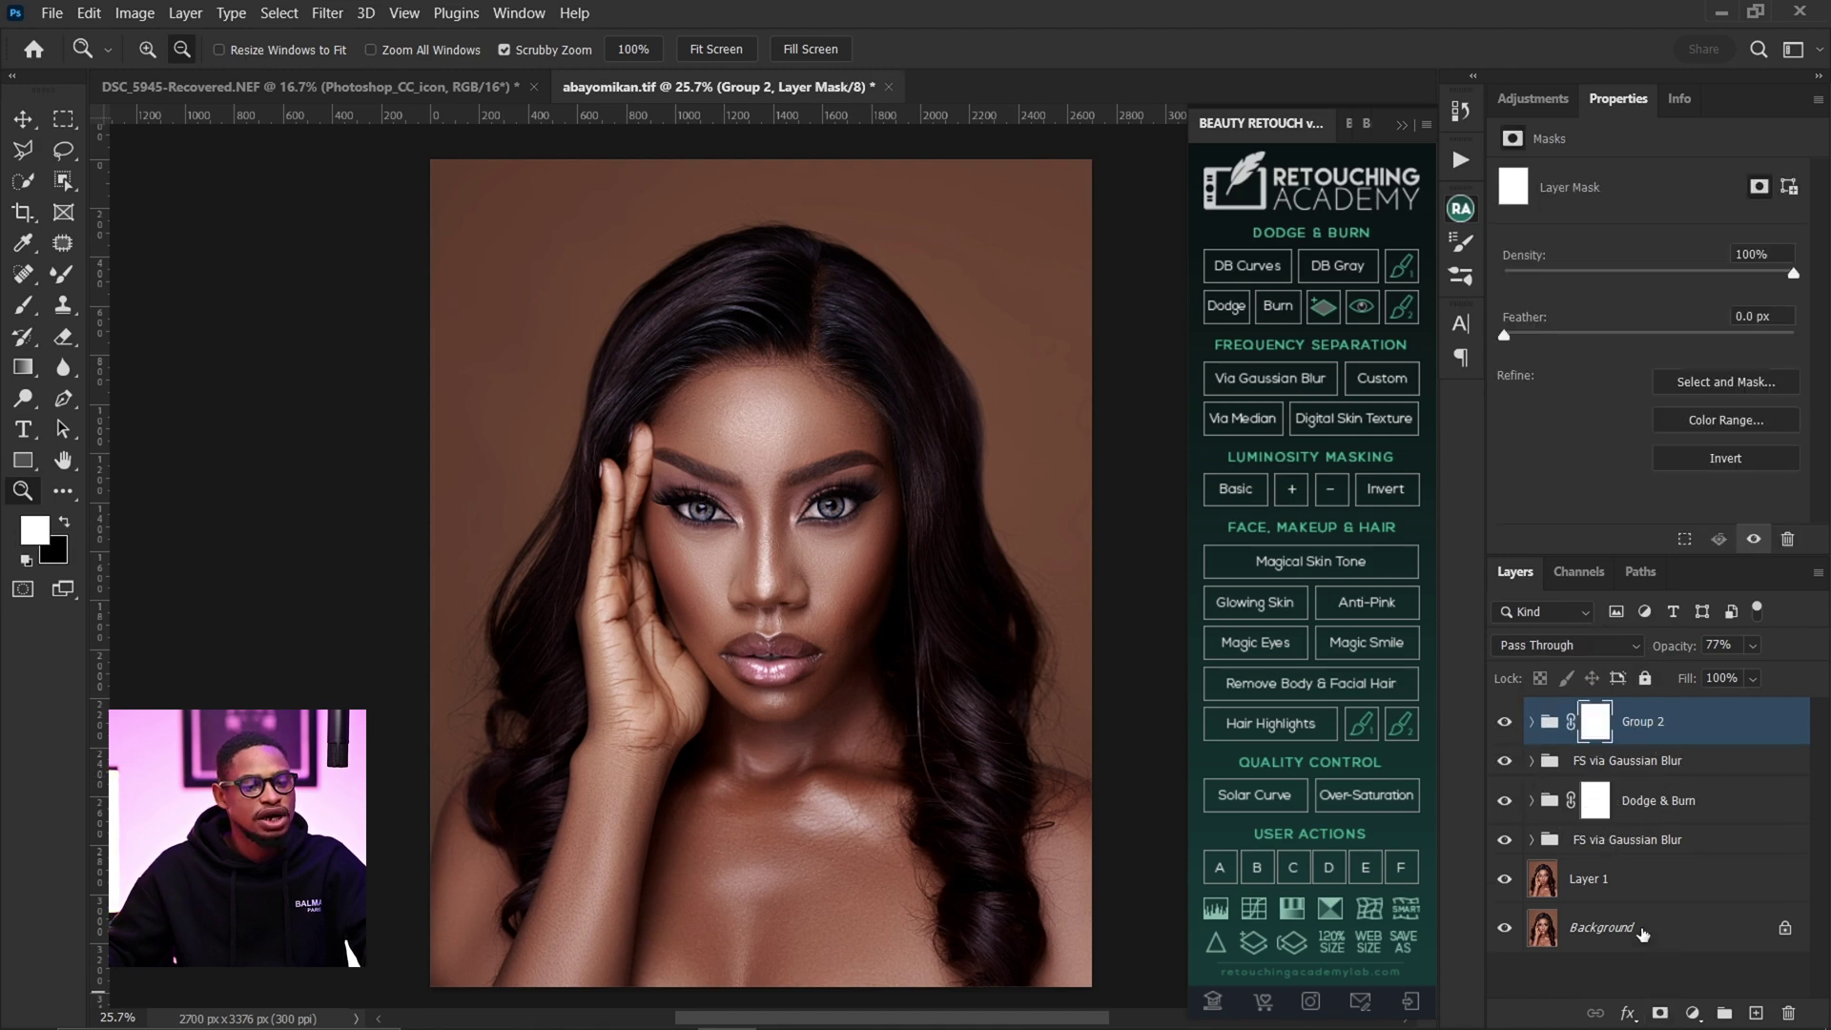
key("ctrl+z")
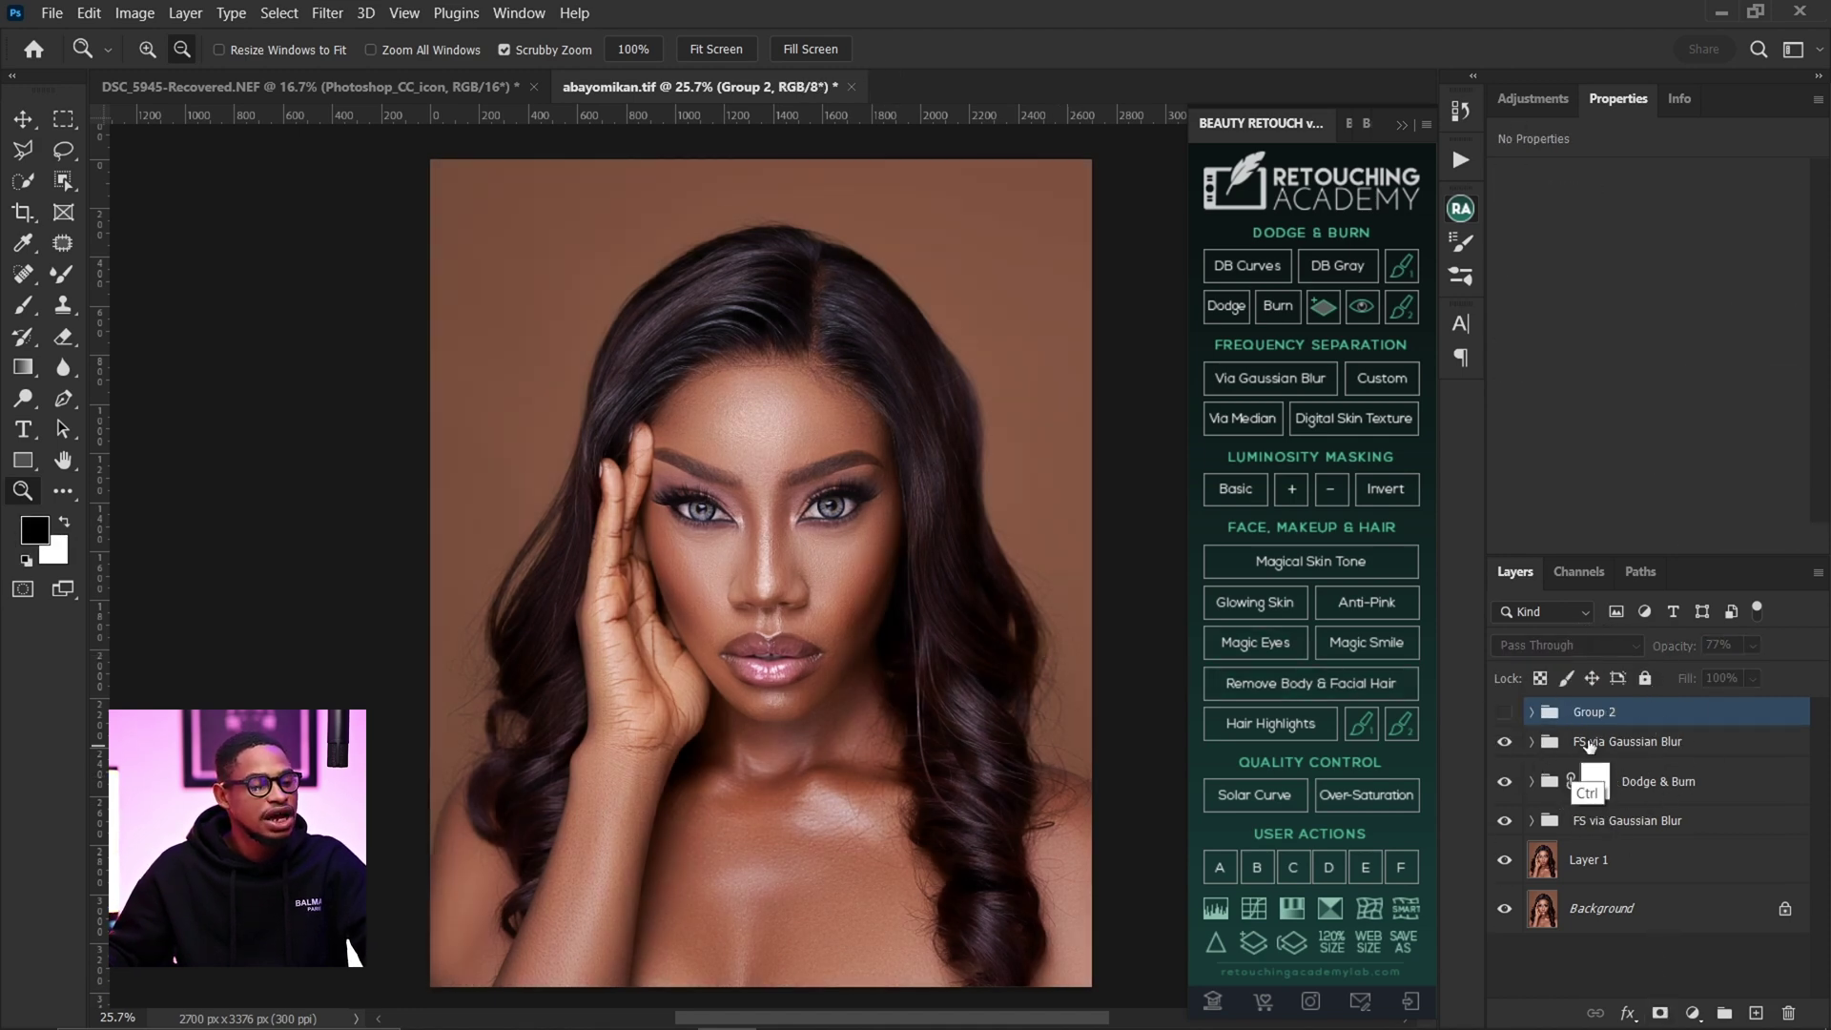
- Move the Curves 1 through Selective Color 1 layers out of Group 2, then delete the empty Group 2
left_click(1530, 713)
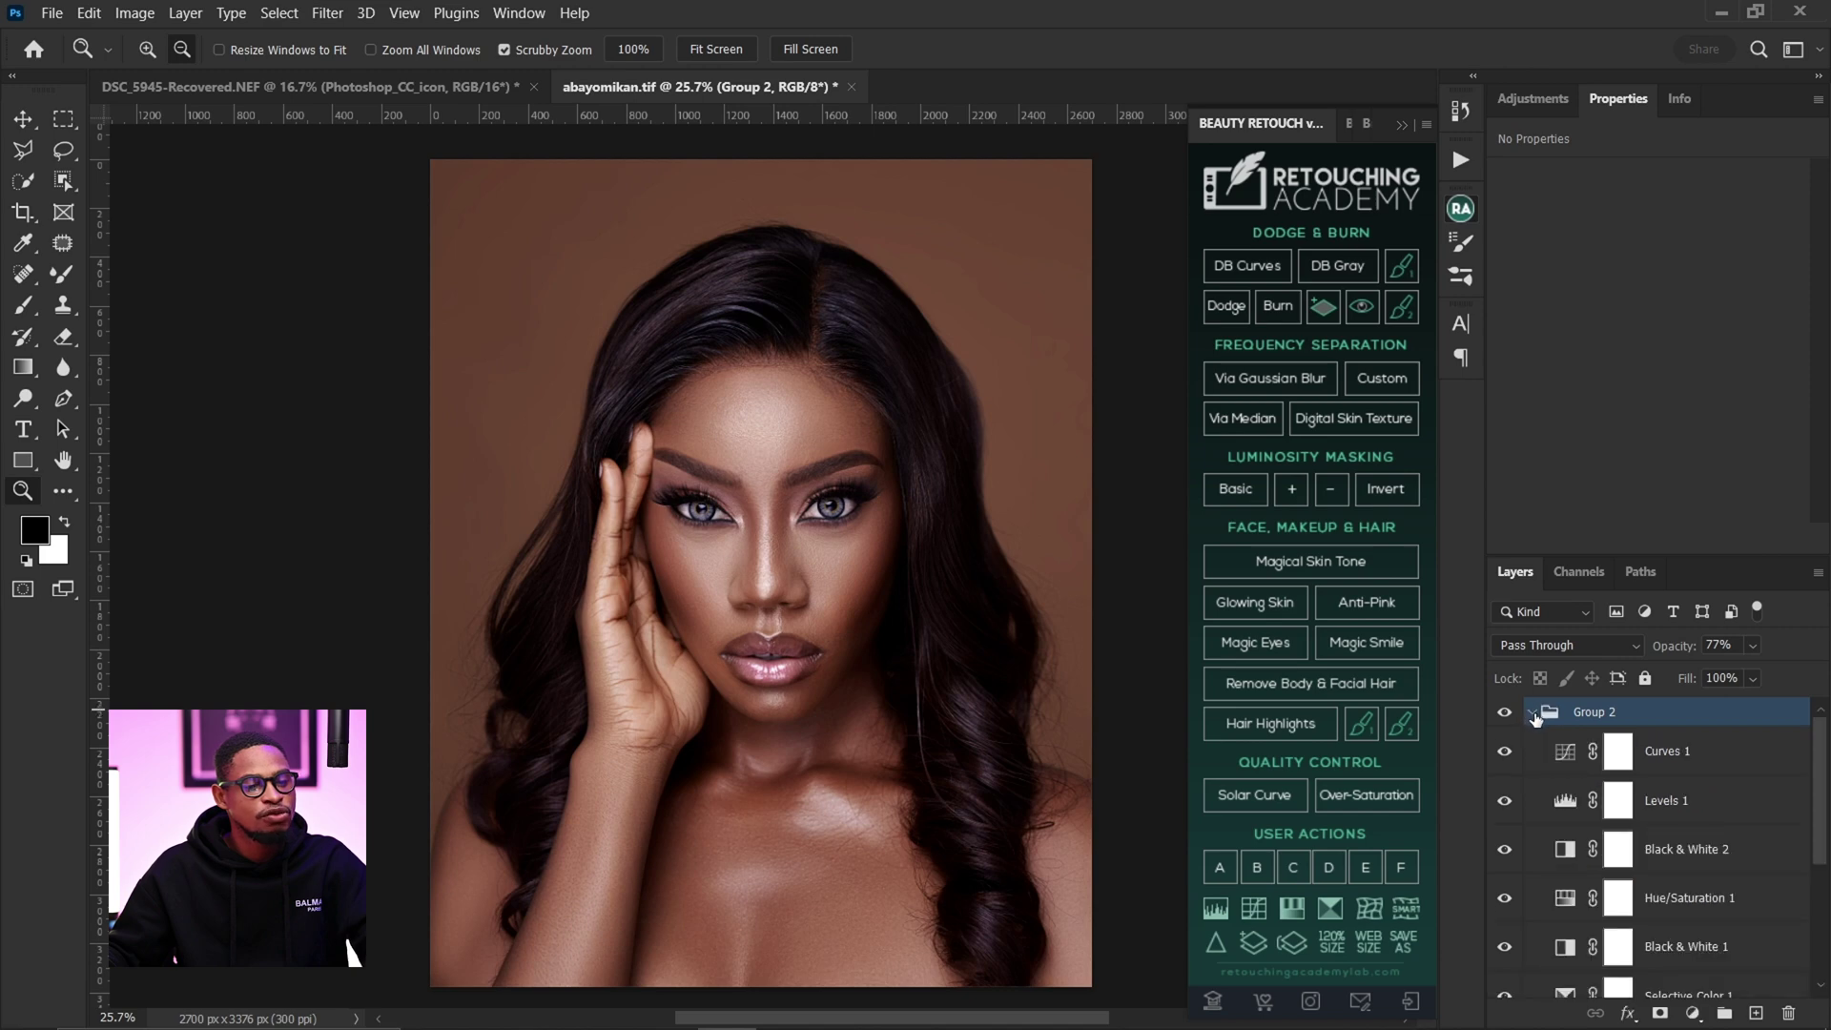
left_click(1685, 753)
scroll(1819, 889, "down", 1)
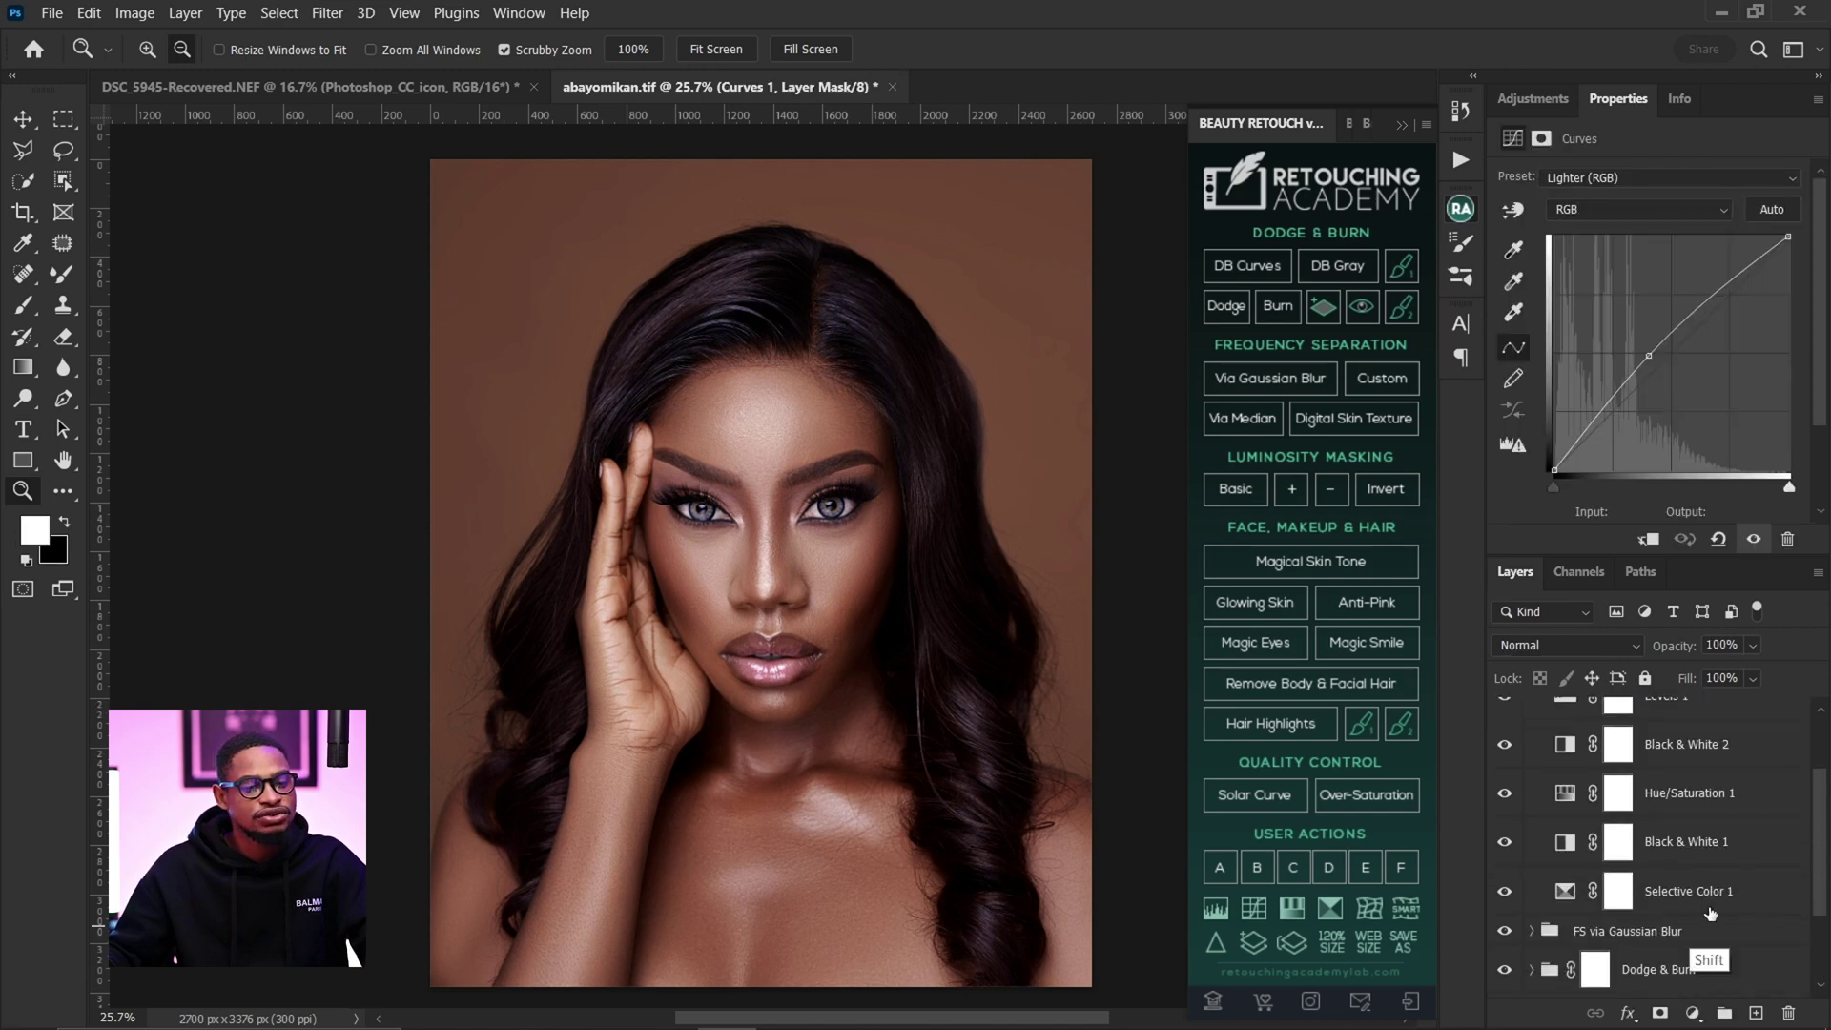
left_click(1692, 892, "shift")
scroll(1811, 751, "up", 3)
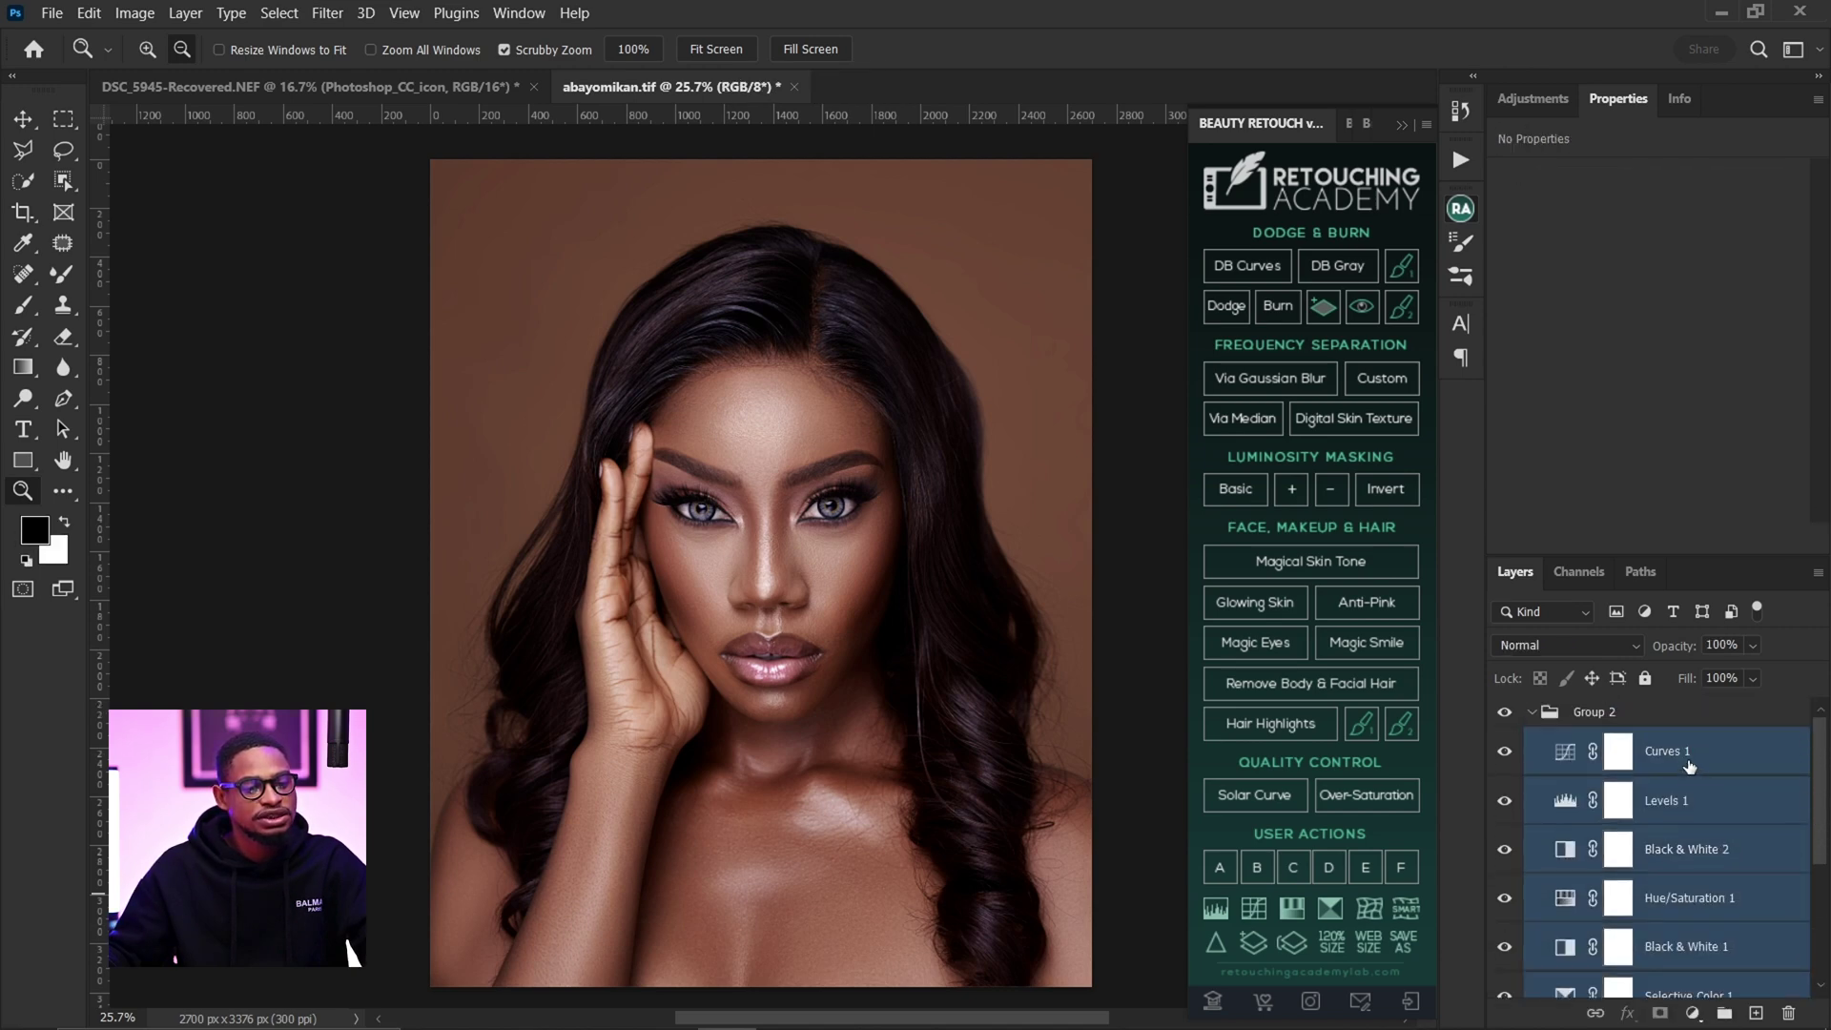
left_click_drag(1688, 766, 1662, 702)
scroll(1815, 846, "down", 3)
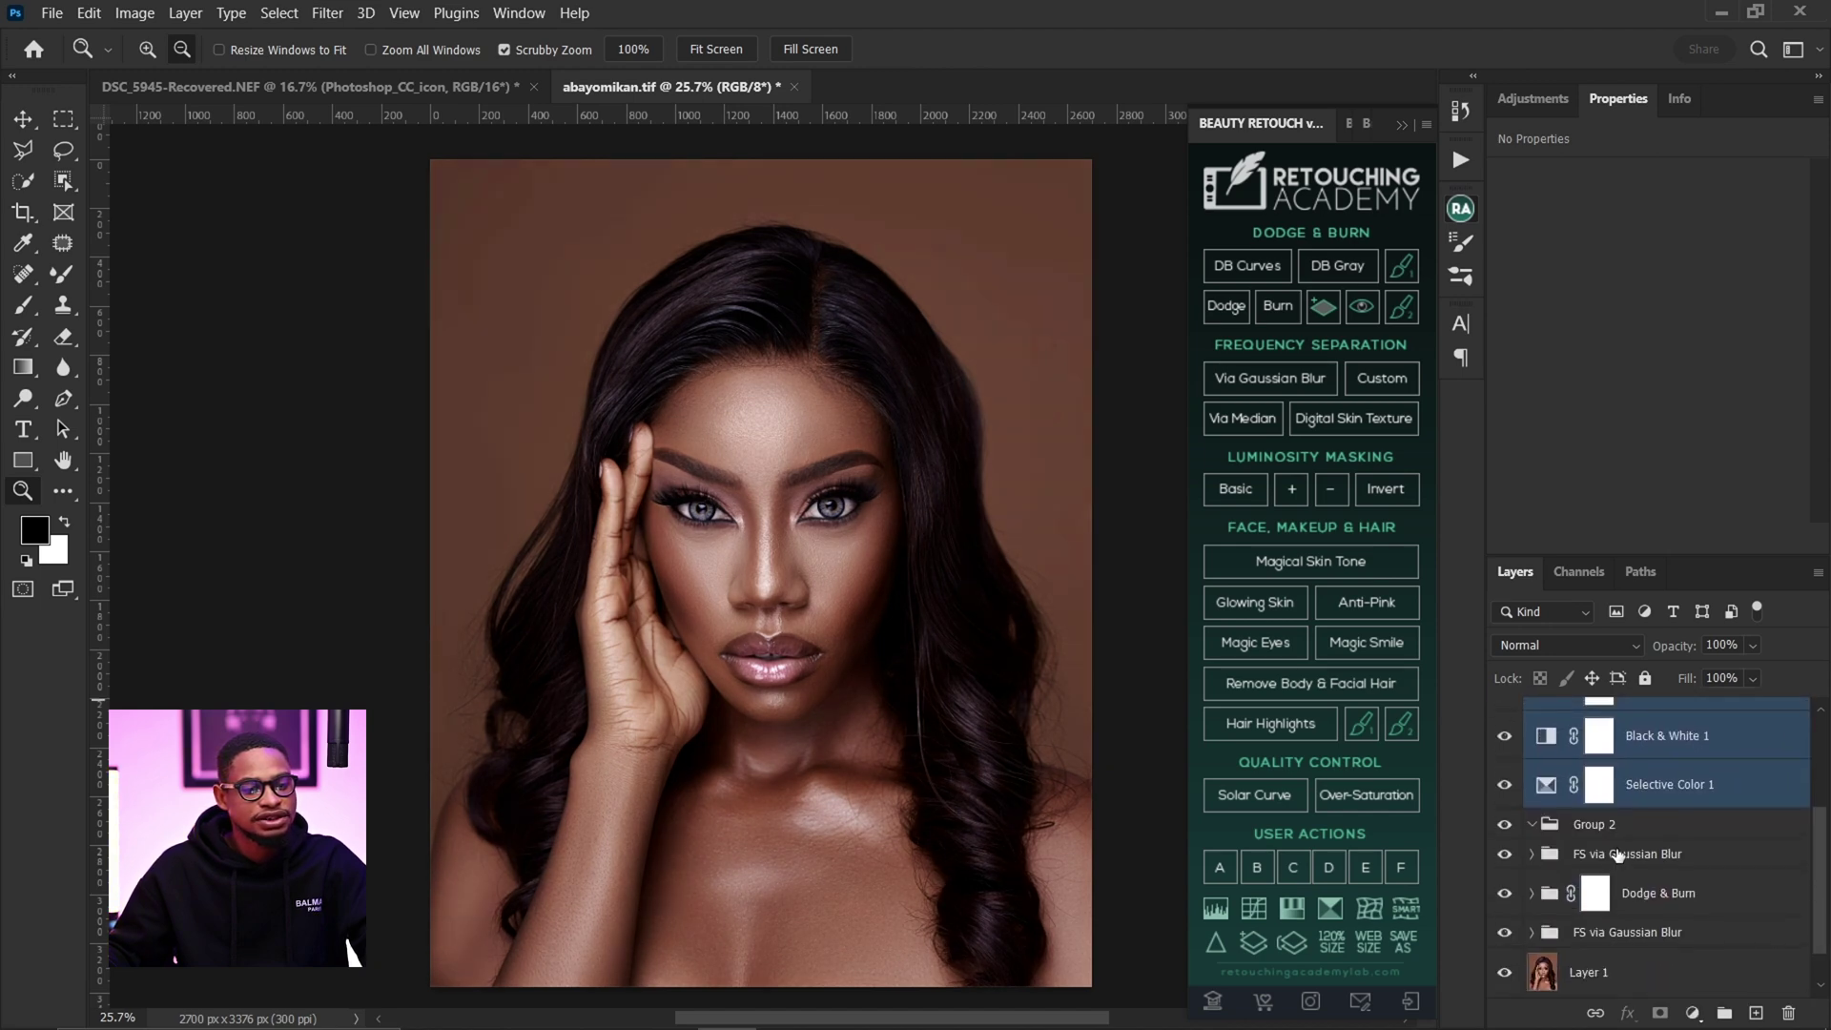
left_click(1607, 830)
key("Delete")
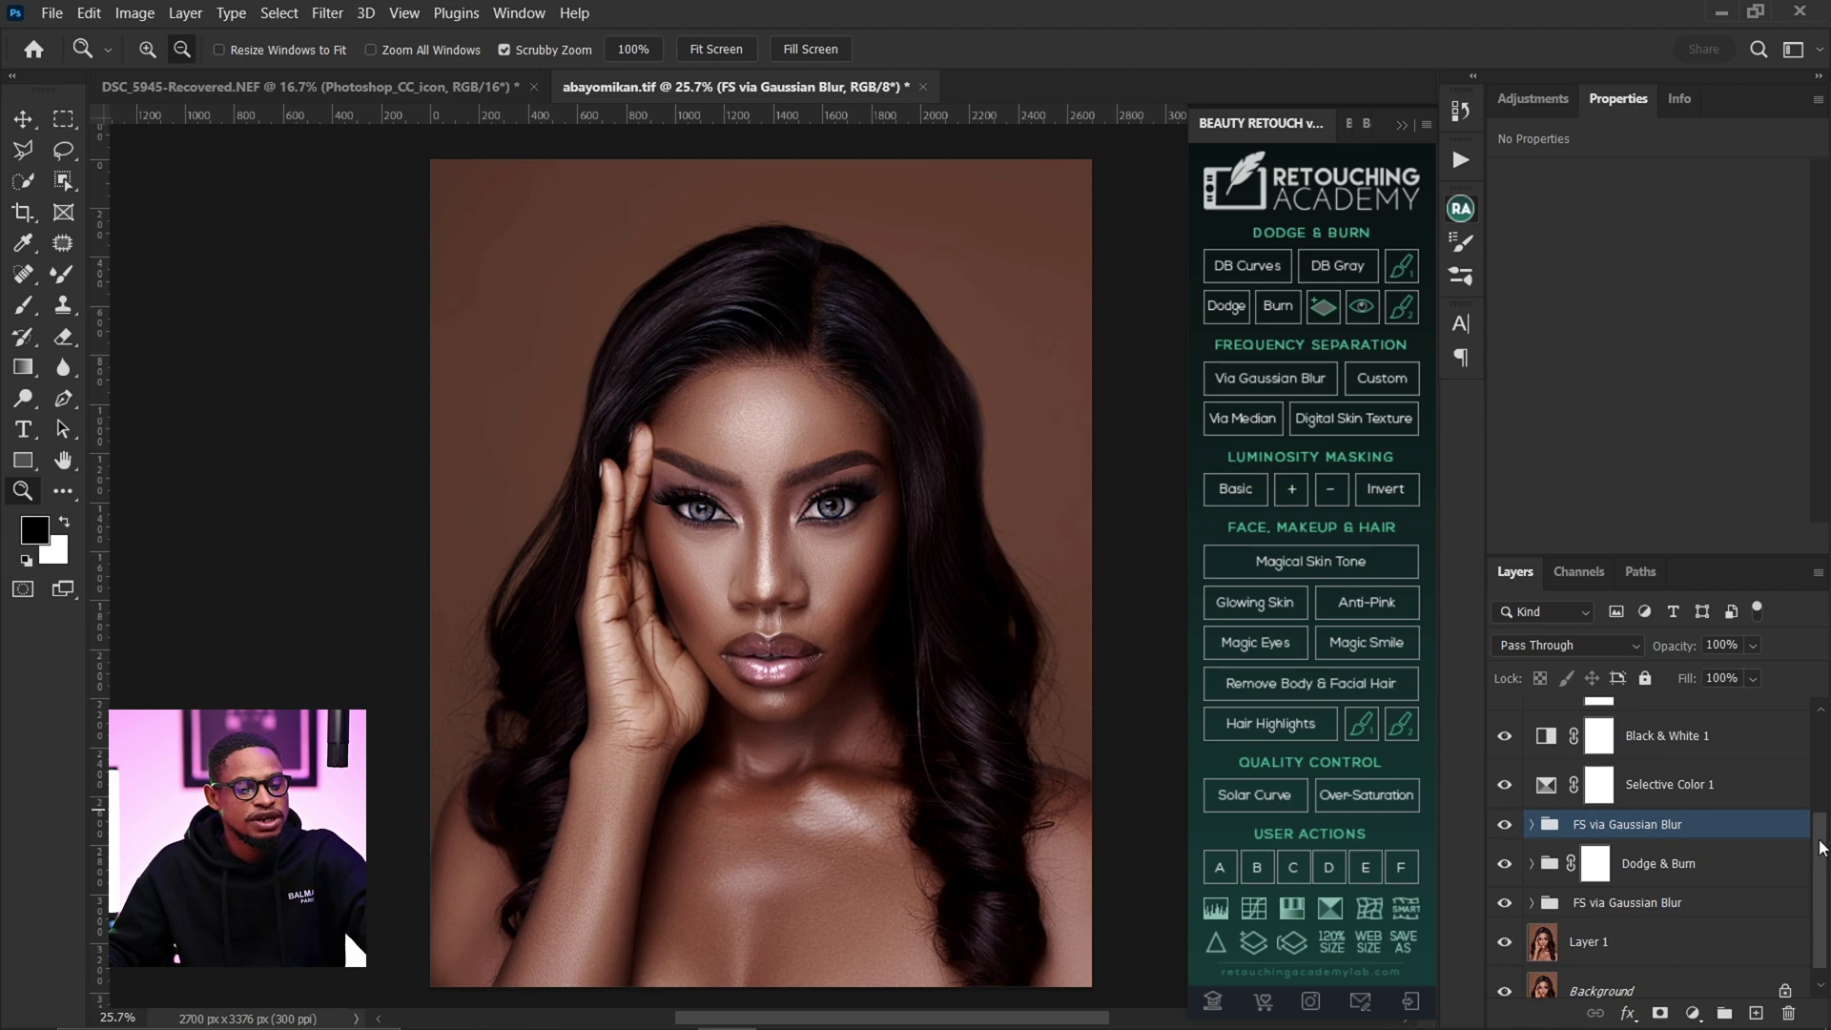
scroll(1821, 848, "up", 3)
- Select Curves 1 through Selective Color 1 and group them into Group 1 with Ctrl+G
left_click(1649, 721)
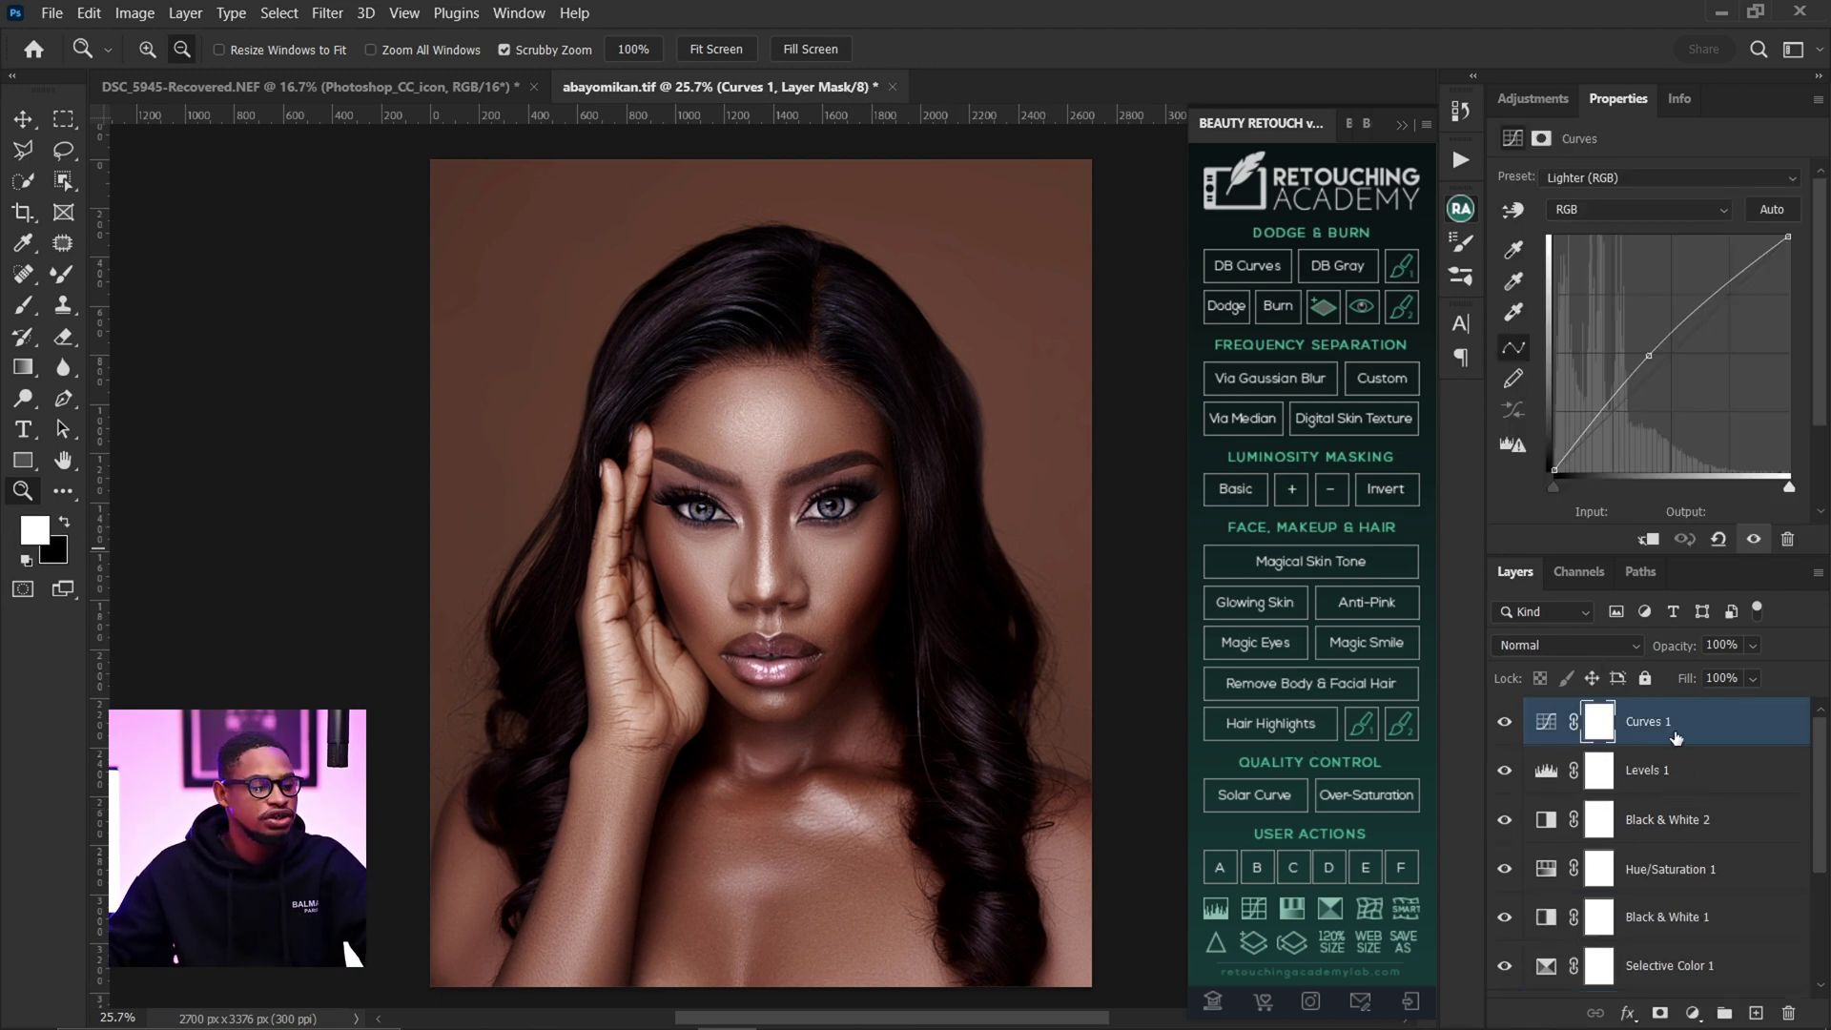
scroll(1821, 789, "down", 2)
scroll(1771, 705, "up", 2)
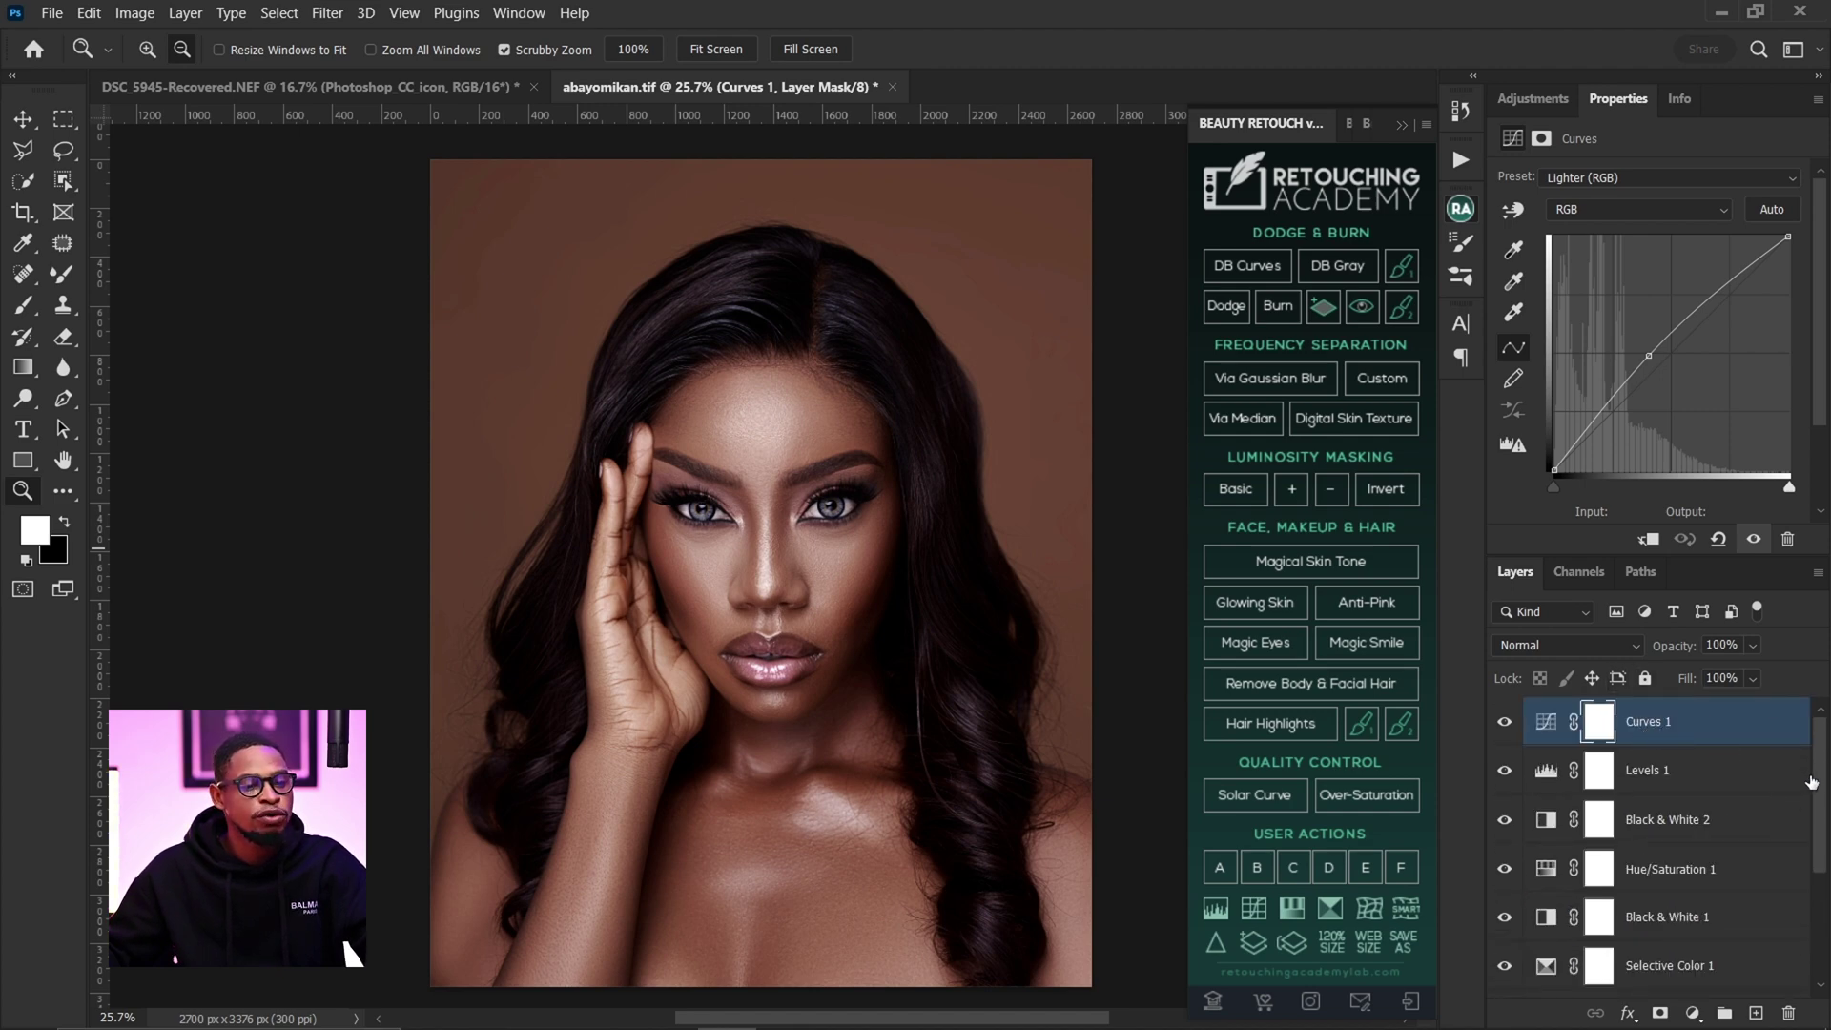
scroll(1810, 782, "down", 3)
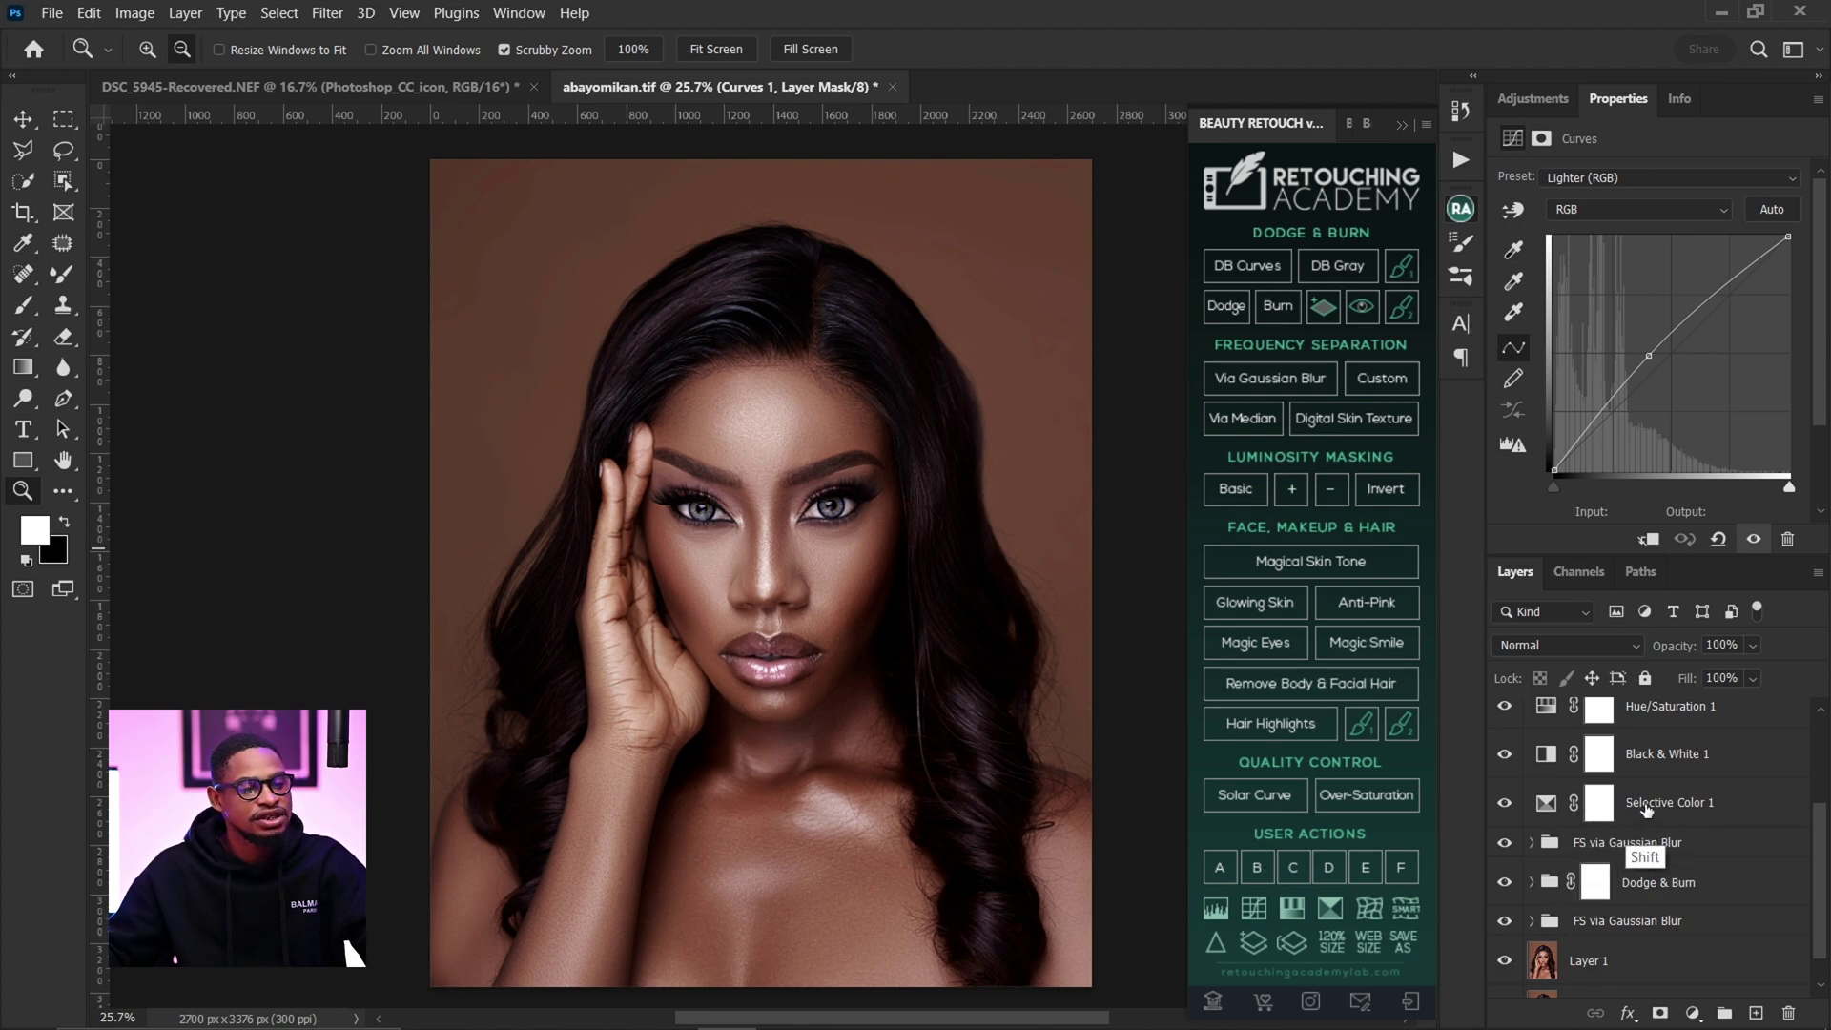
left_click(1659, 805, "shift")
scroll(1818, 743, "up", 3)
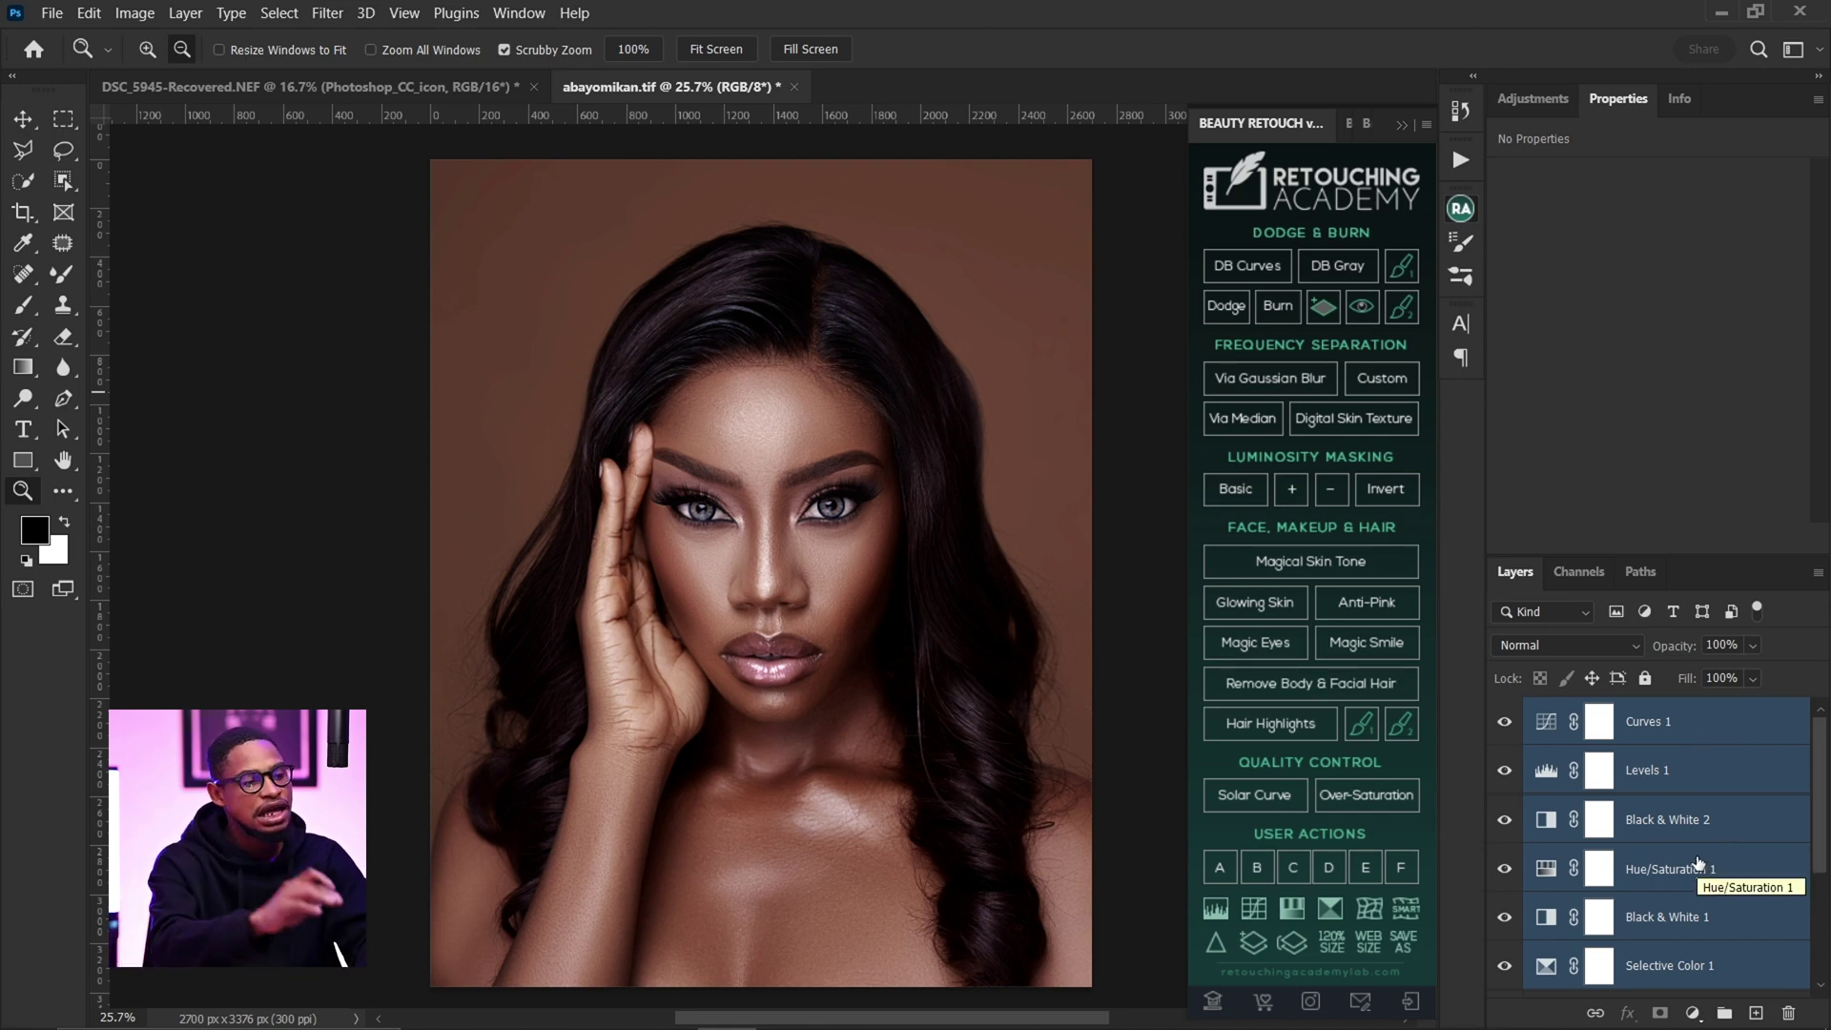
key("ctrl+g")
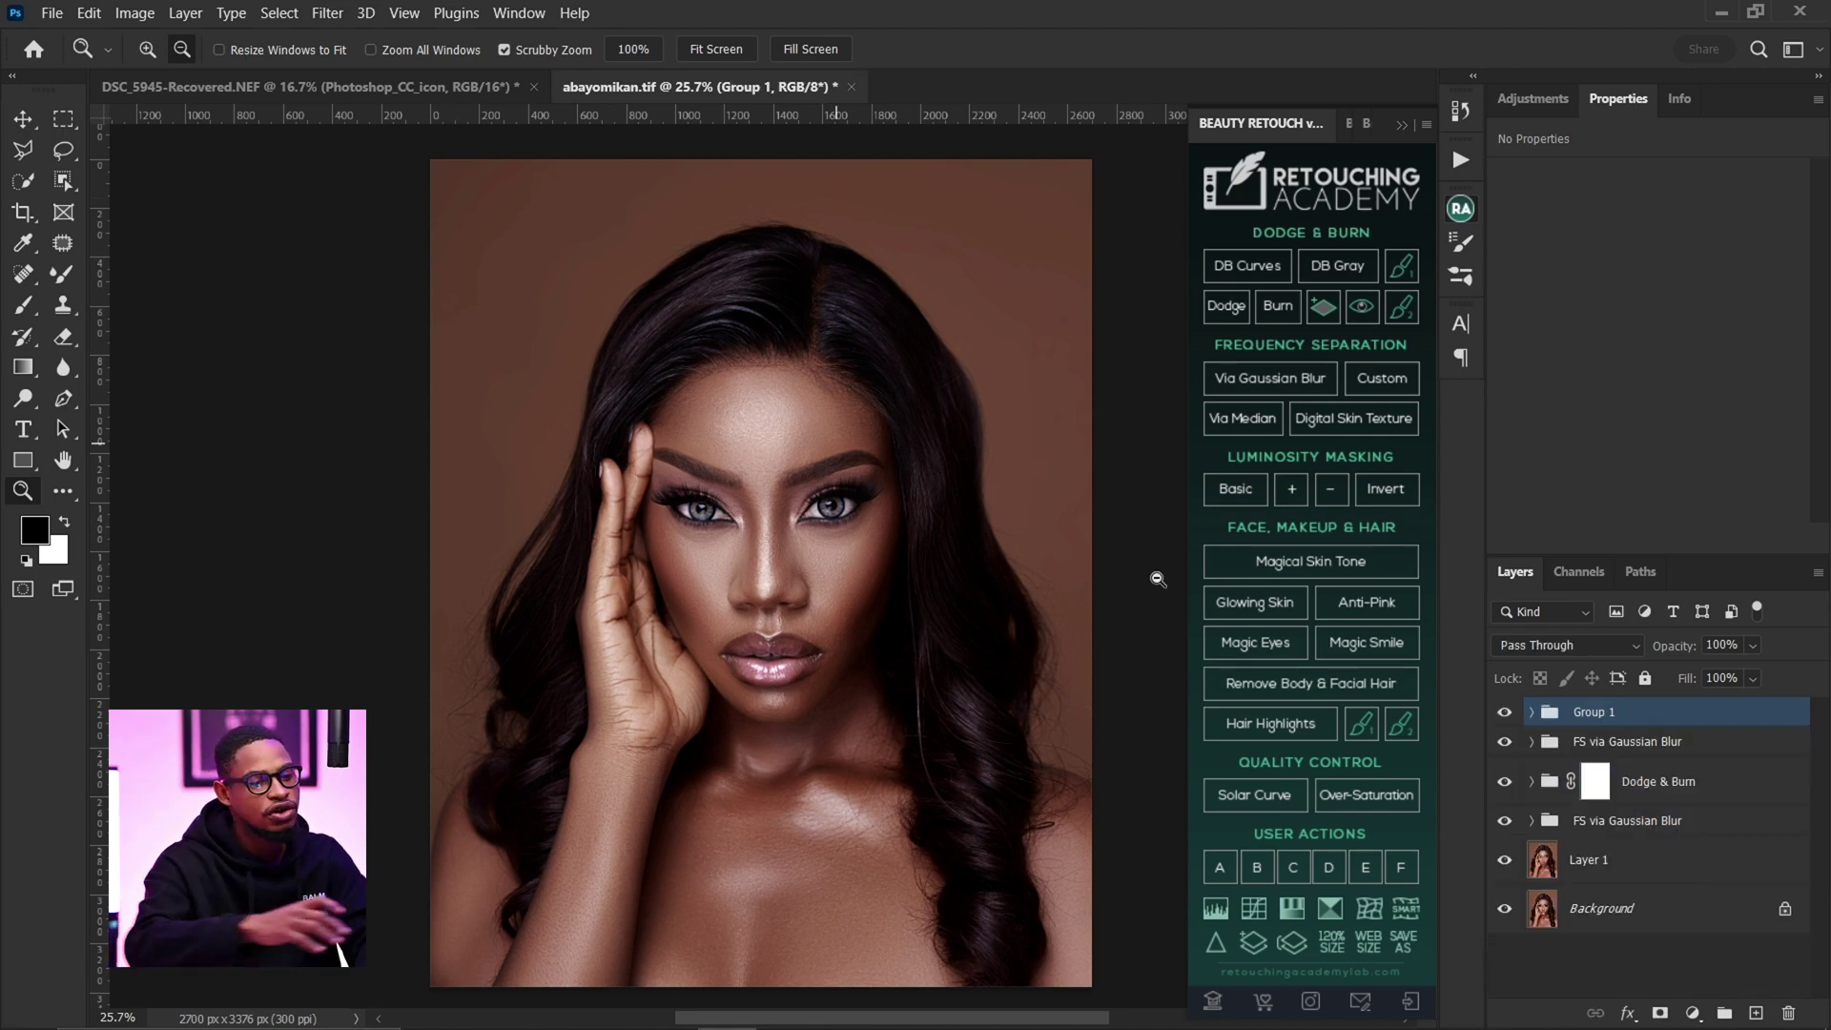
- Compare the grade with the original, then add a white layer mask to Group 1
left_click(1506, 712)
left_click(1505, 712)
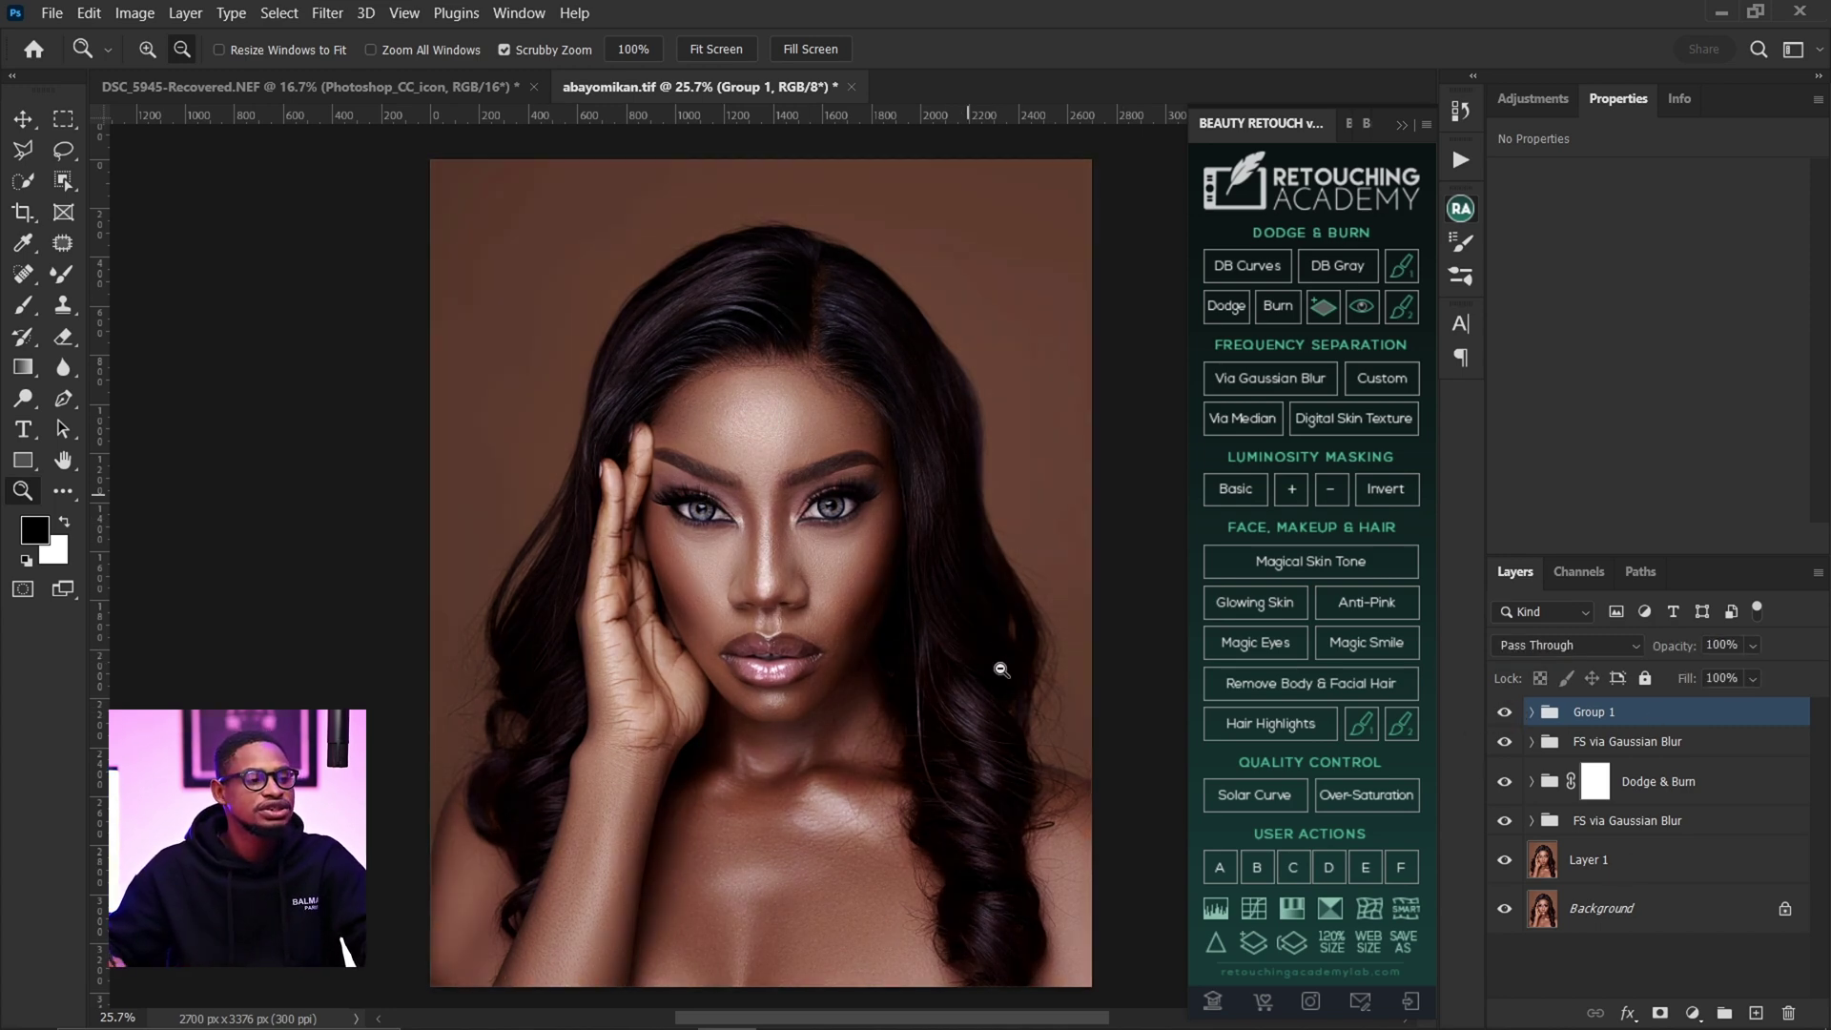
left_click(1660, 1013)
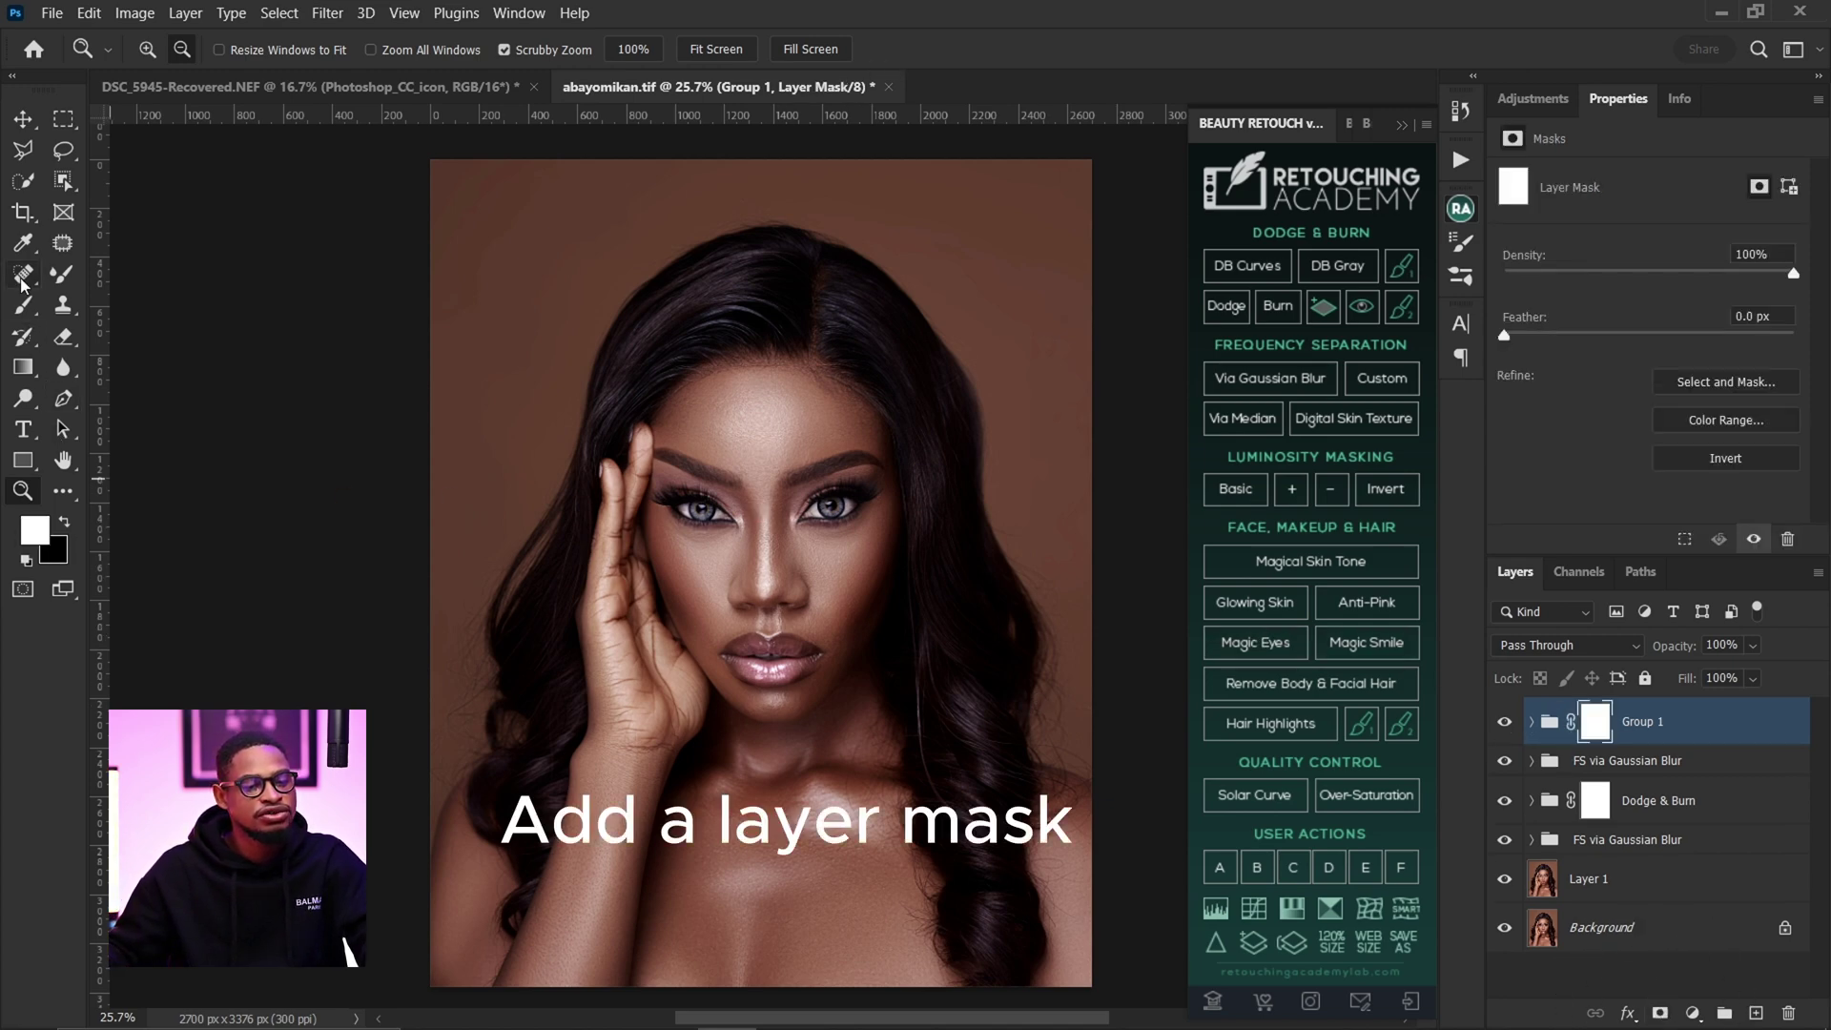
- Set the Brush tool to 20% flow with black as the foreground colour
left_click(23, 305)
left_click(668, 50)
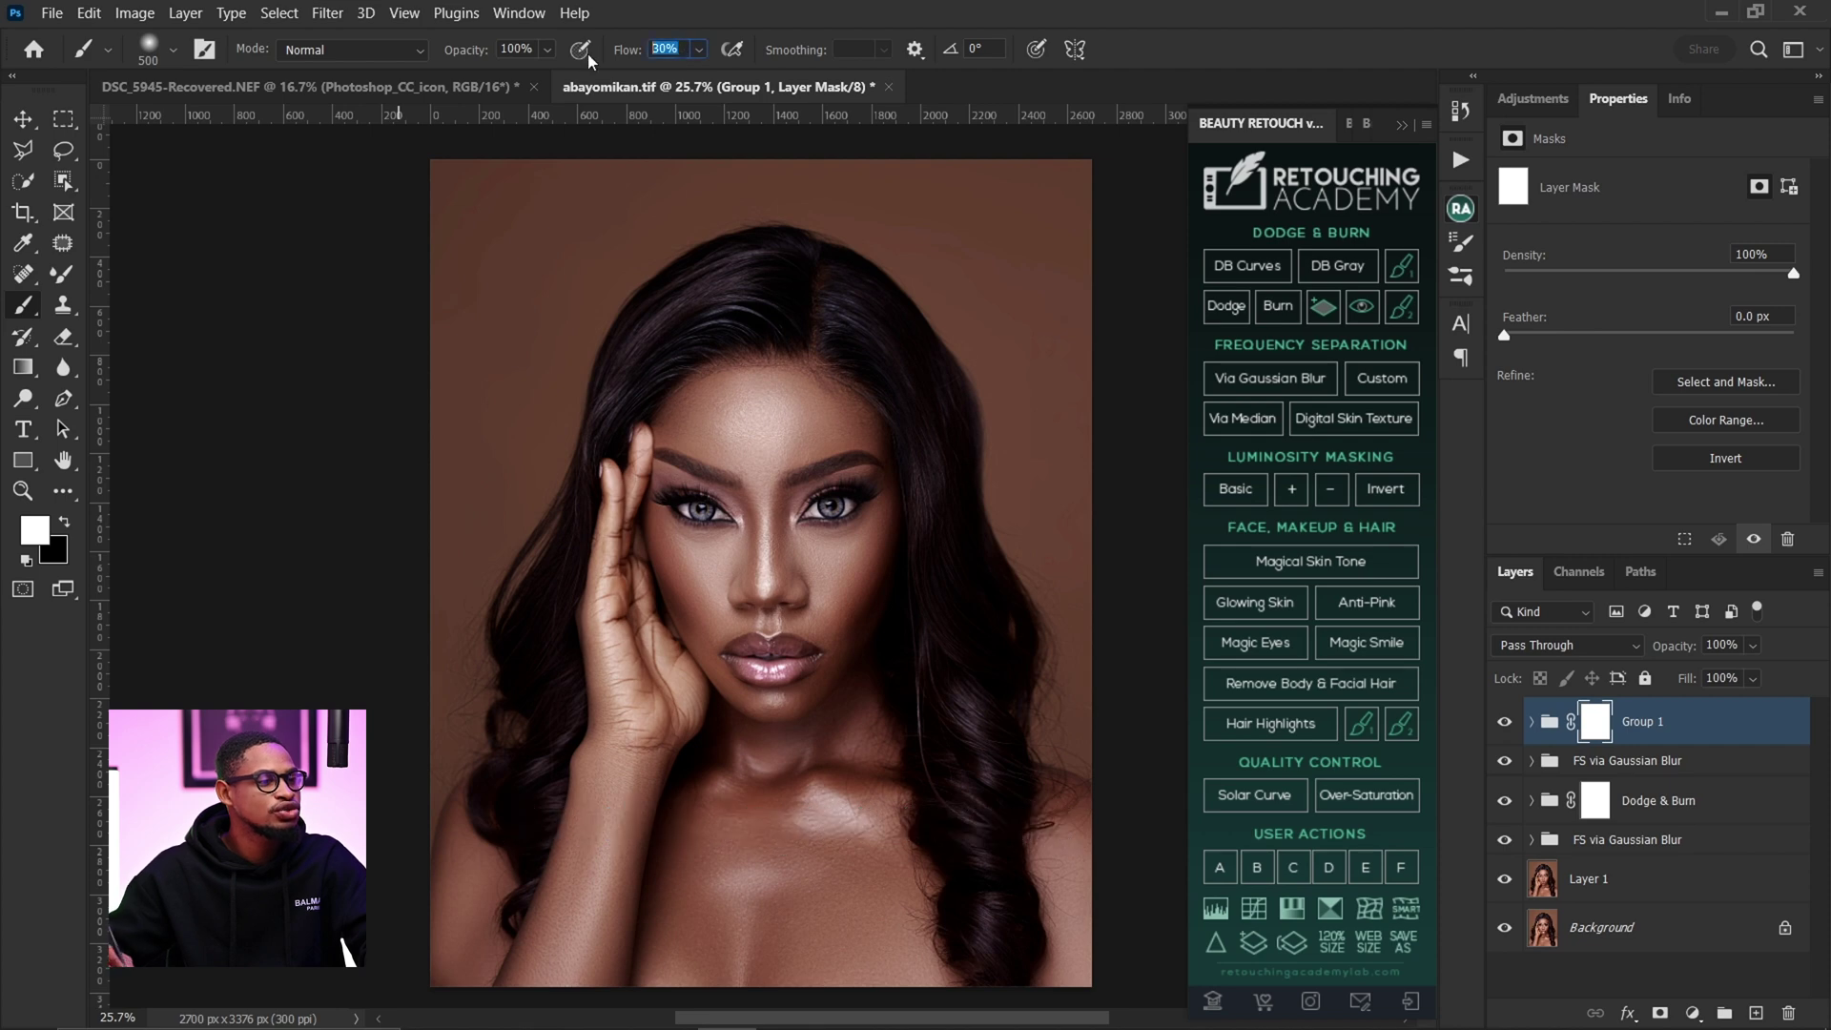
type("20")
key("Return")
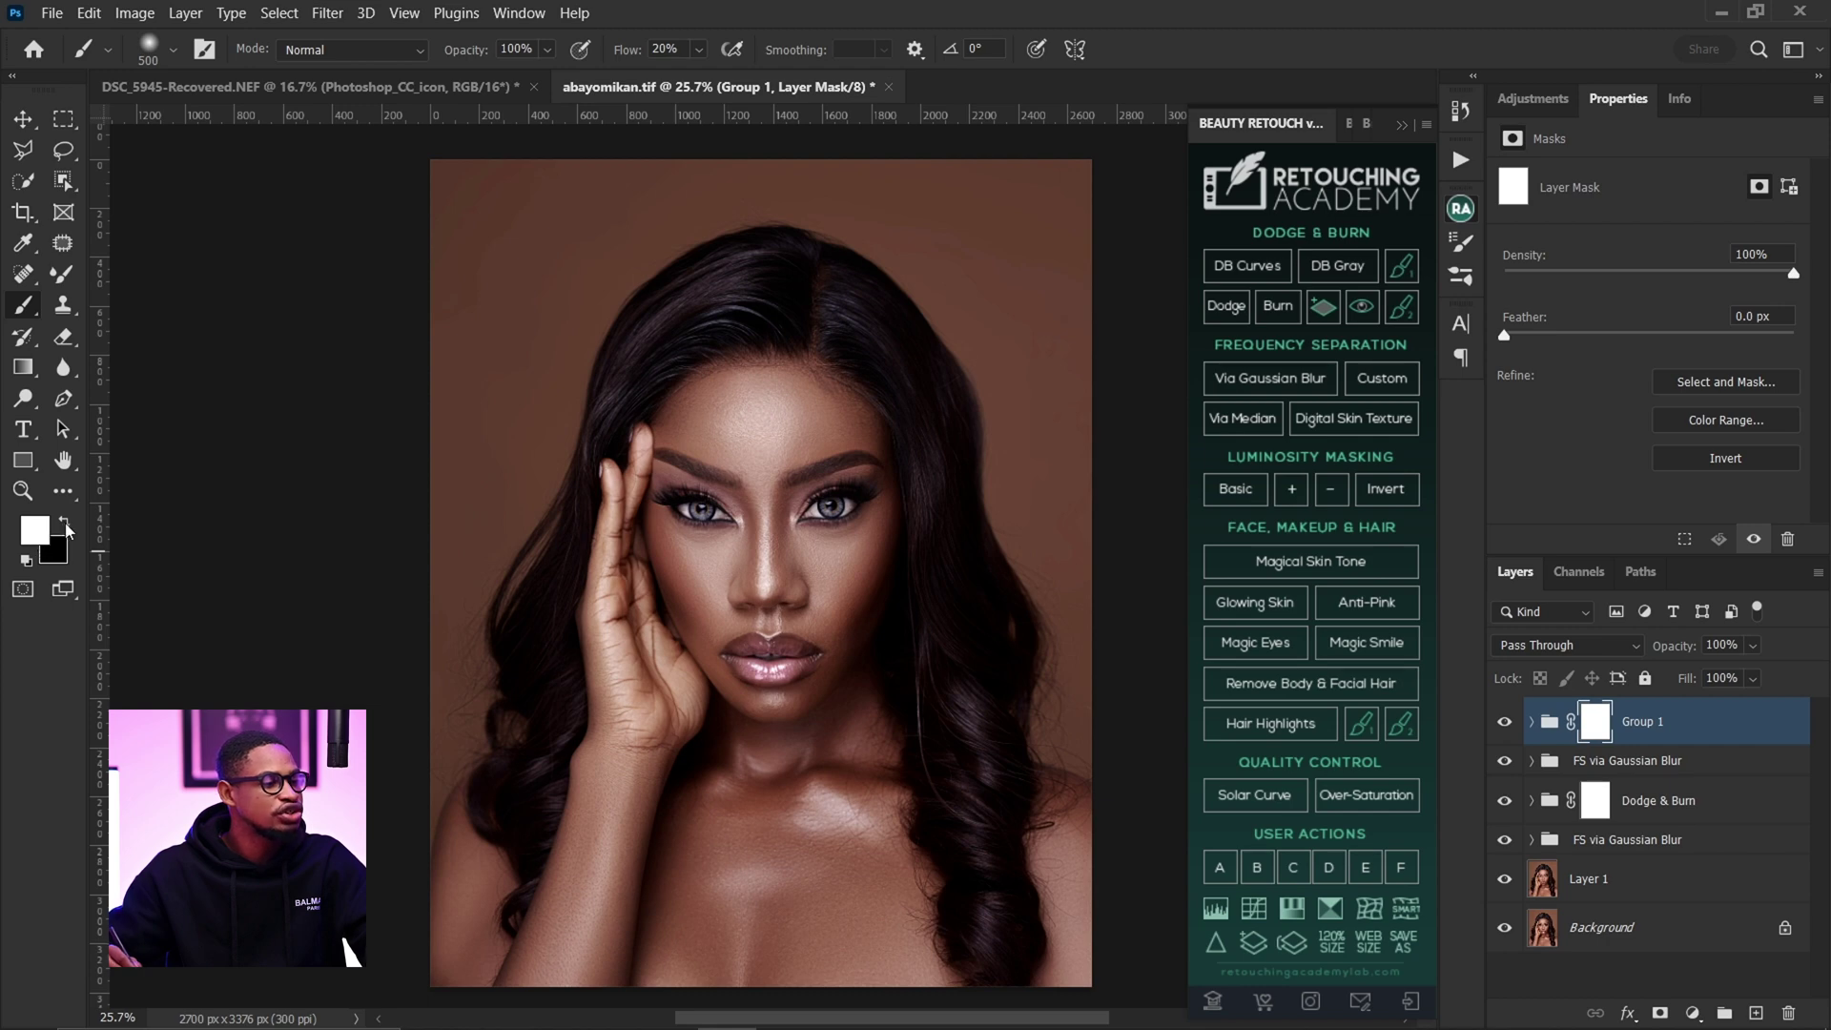
left_click(65, 524)
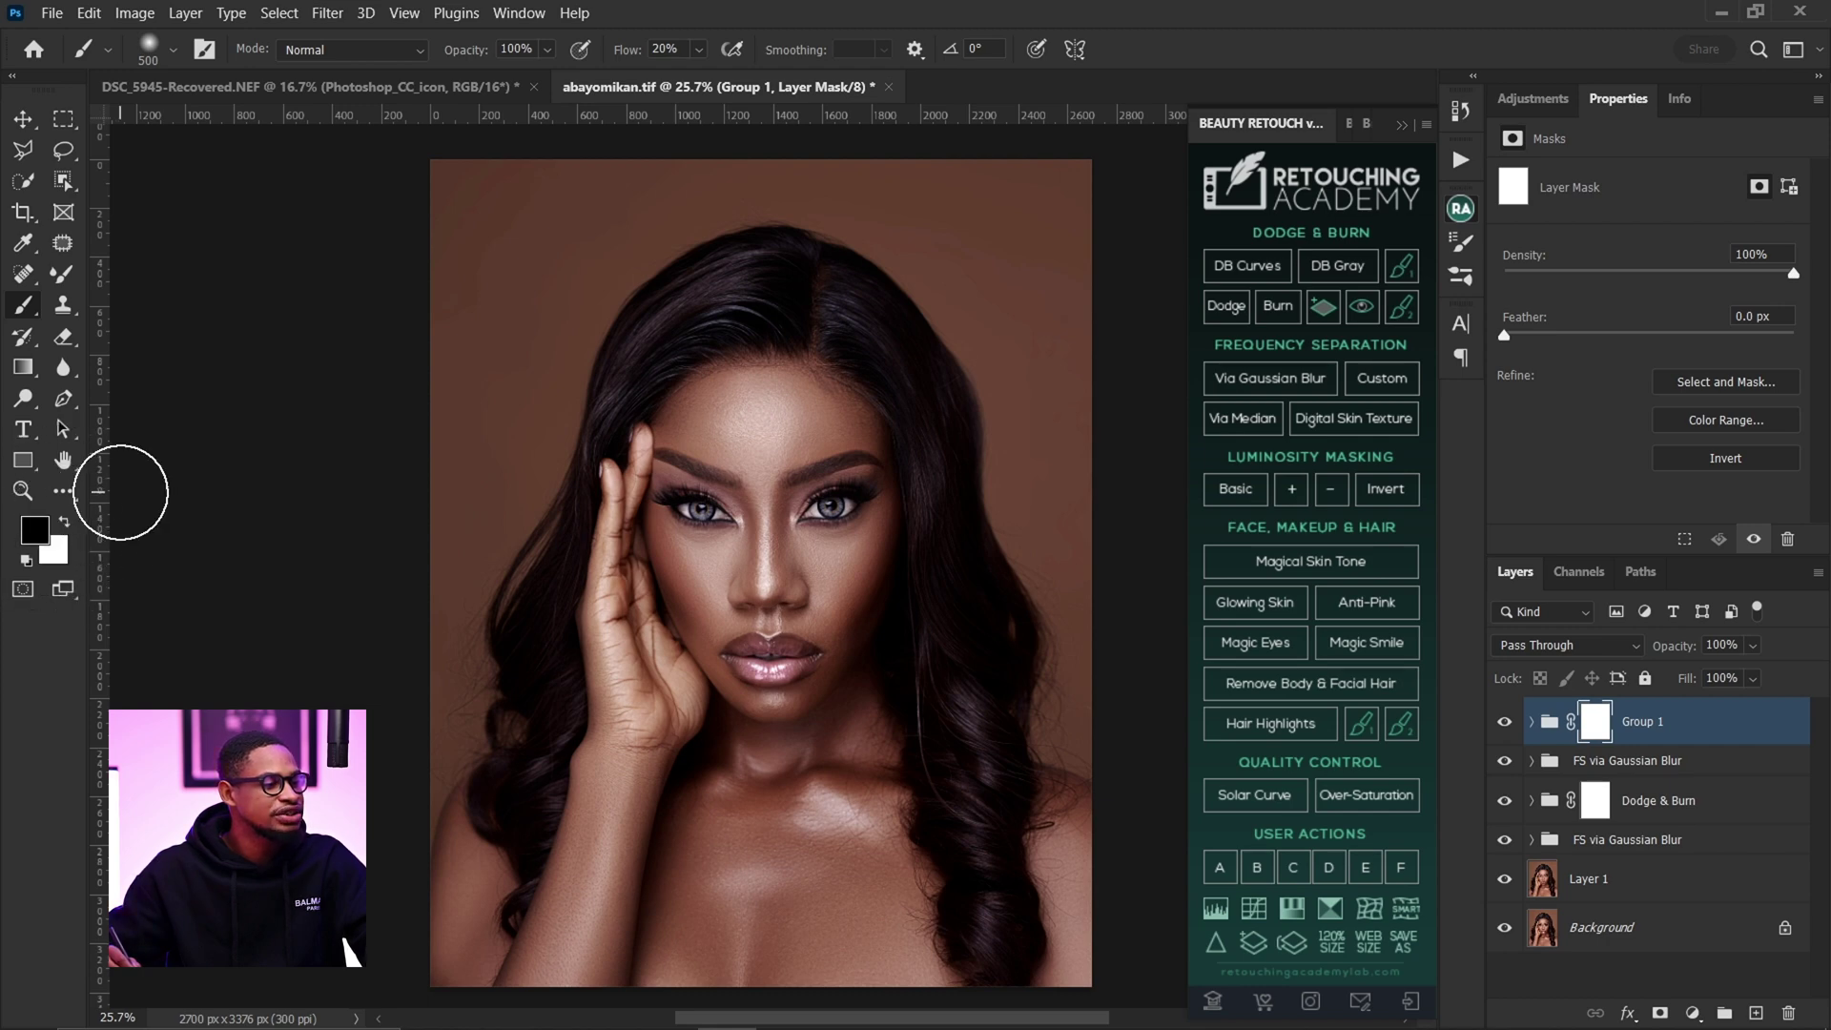
key("x")
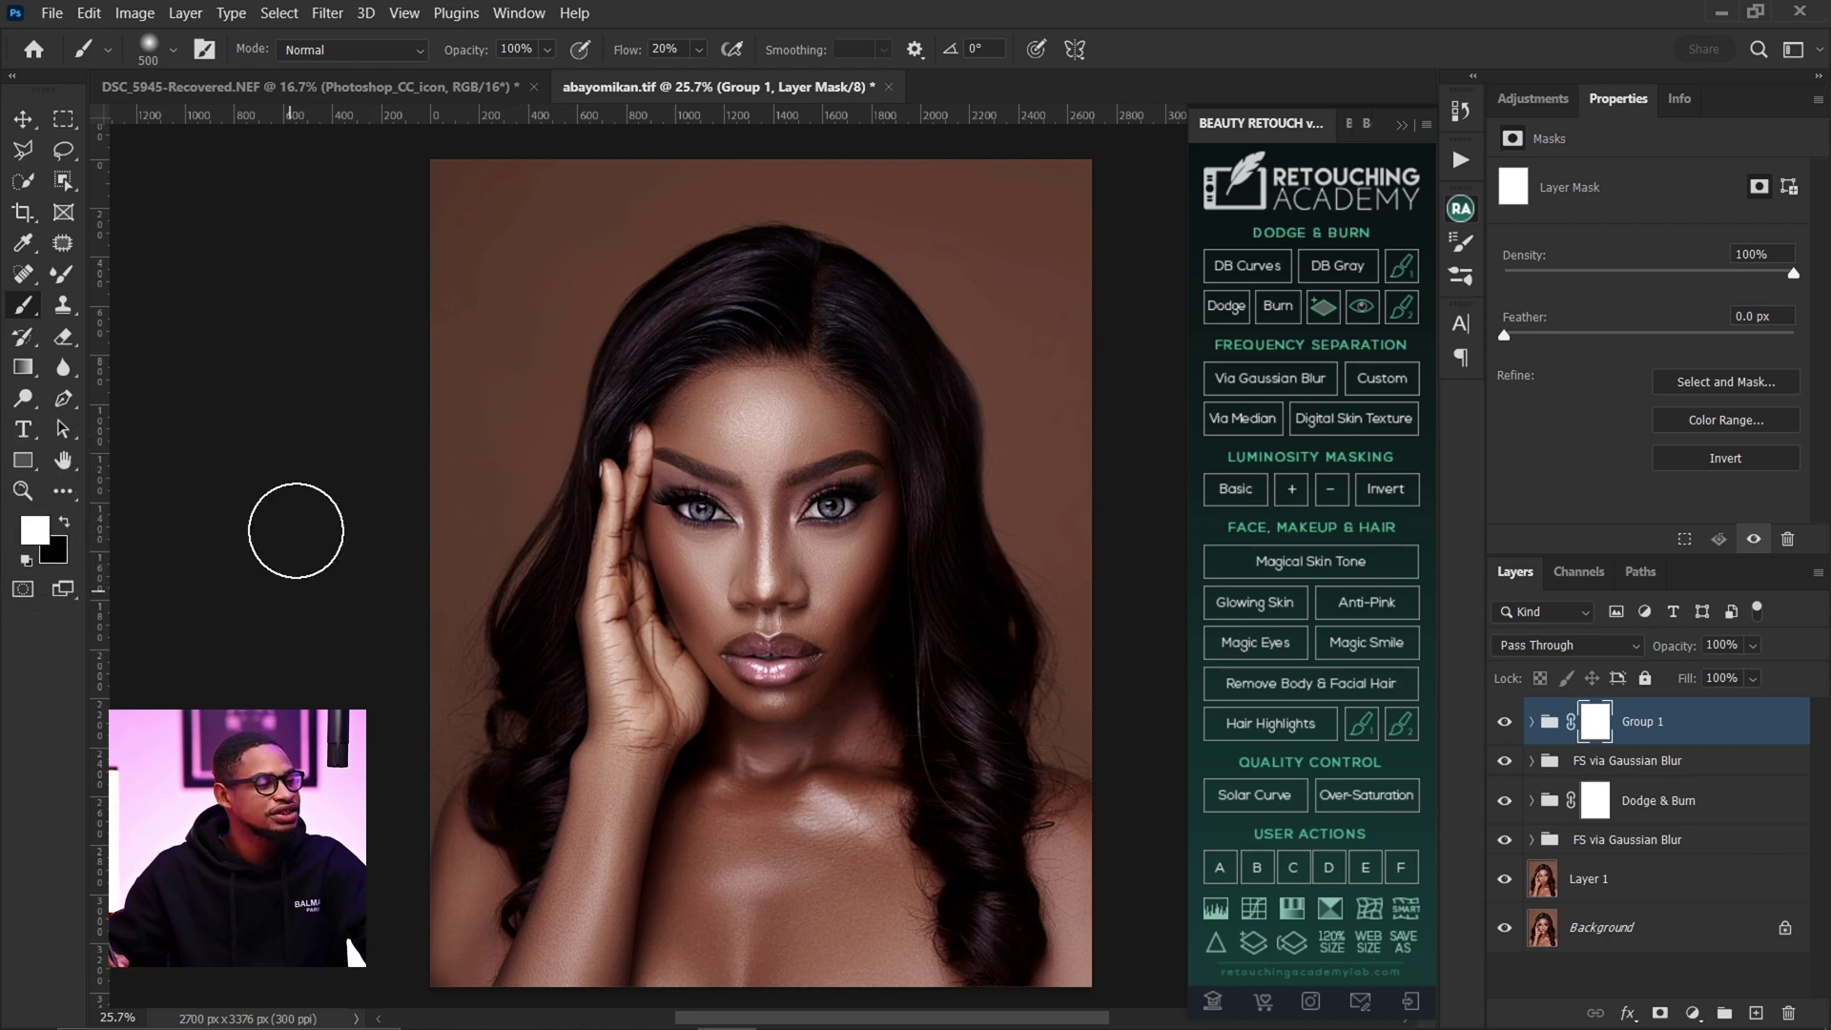
key("x")
key("x")
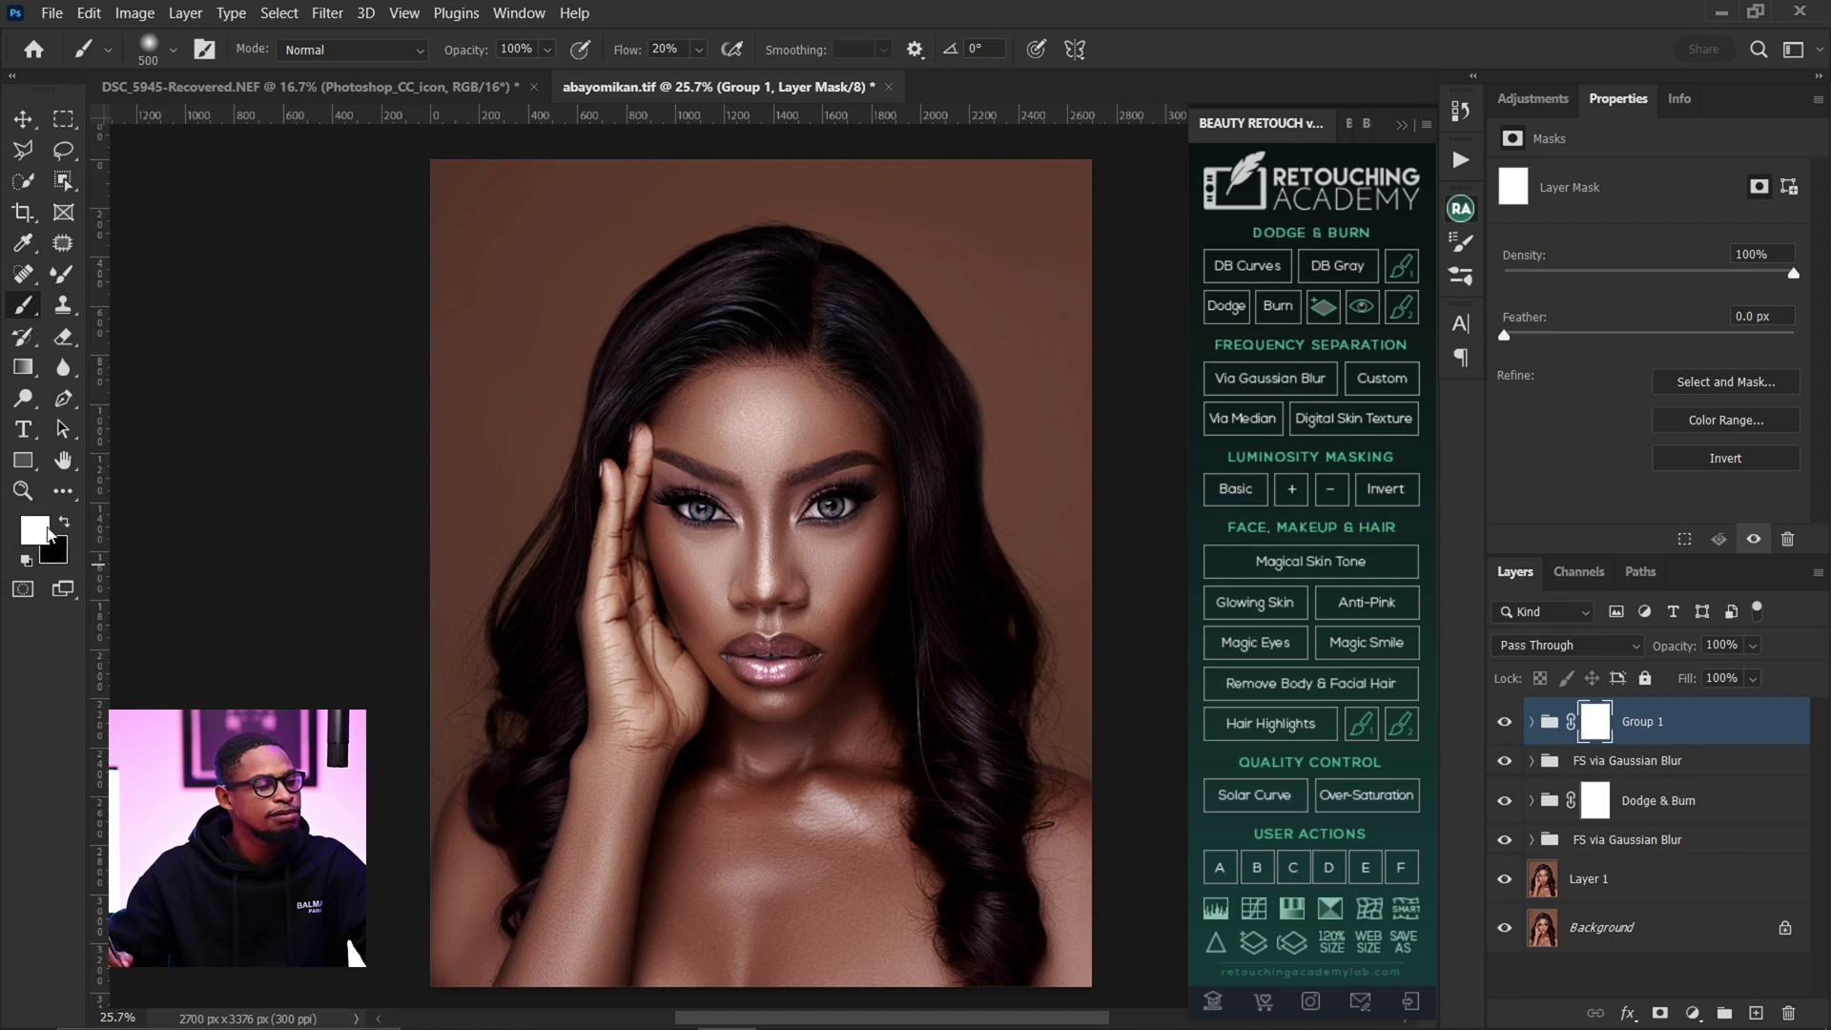
left_click(64, 523)
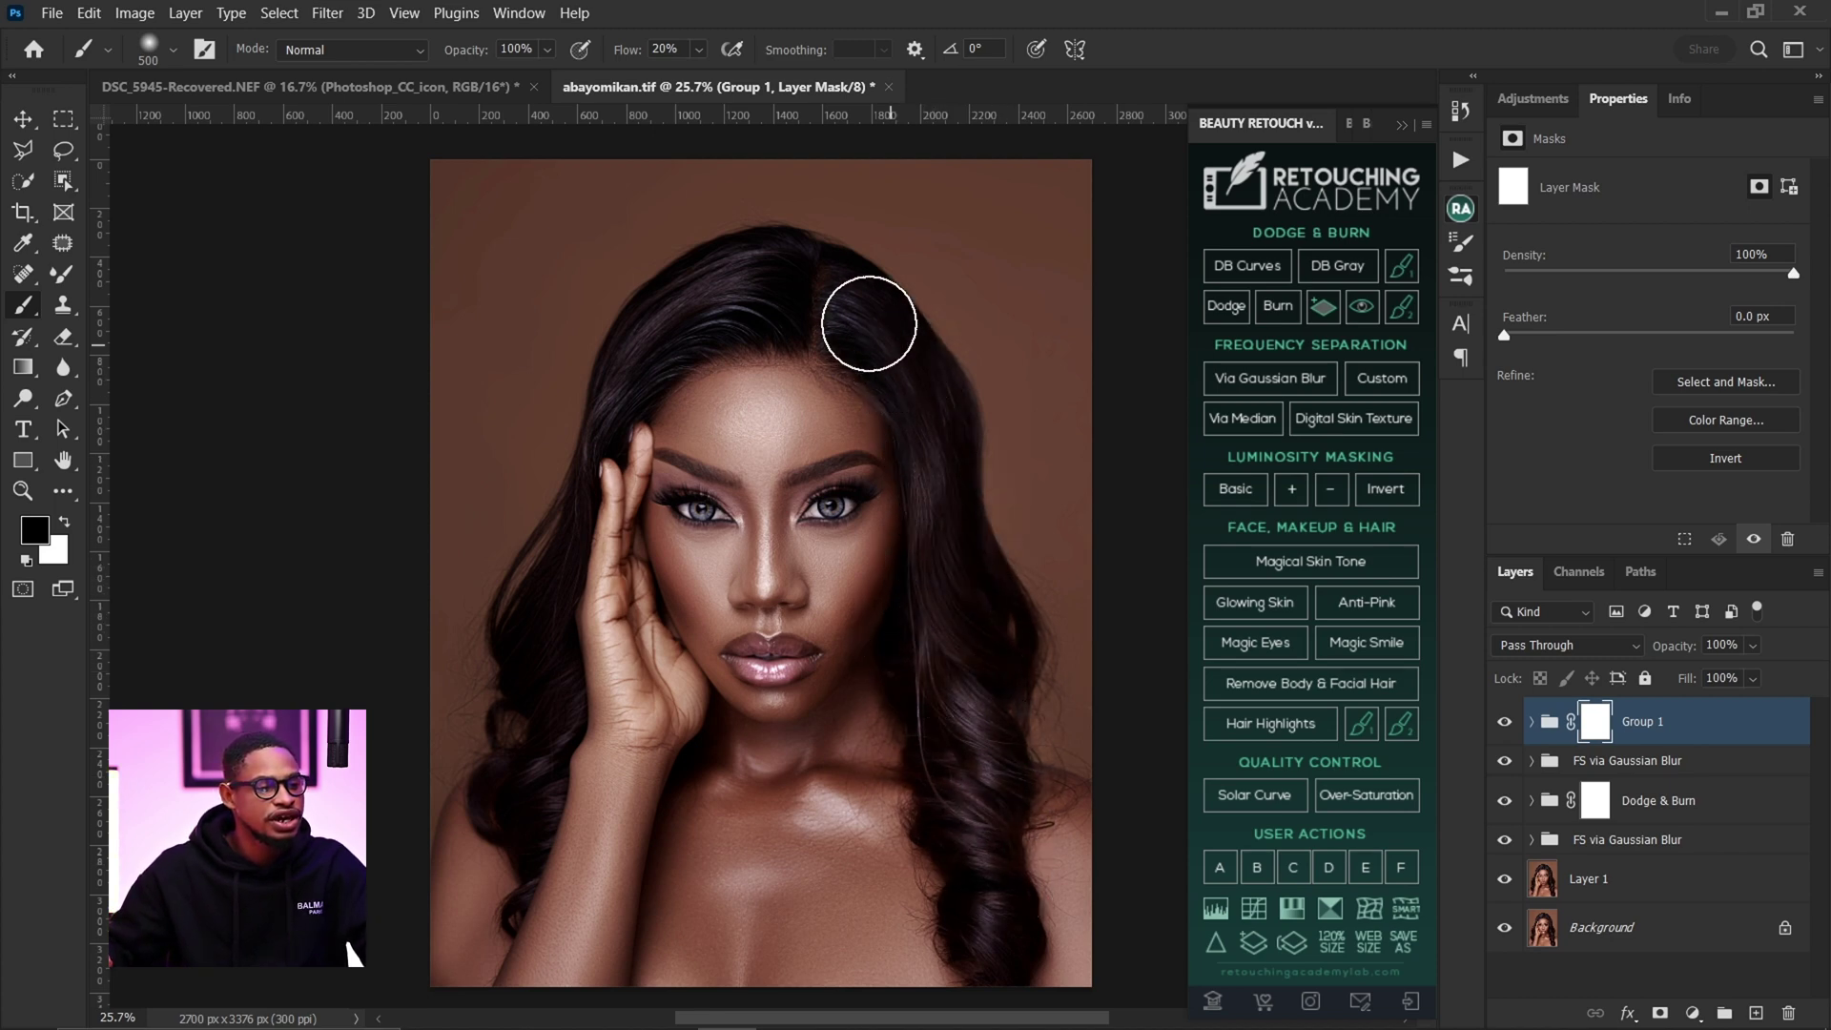
- Paint black on Group 1's mask over the hair, adjusting the brush size between 250 and 300
mouse_move(815, 272)
left_mouse_down()
mouse_move(863, 267)
mouse_move(870, 335)
left_mouse_up()
key("bracketleft")
key("bracketleft")
key("bracketleft")
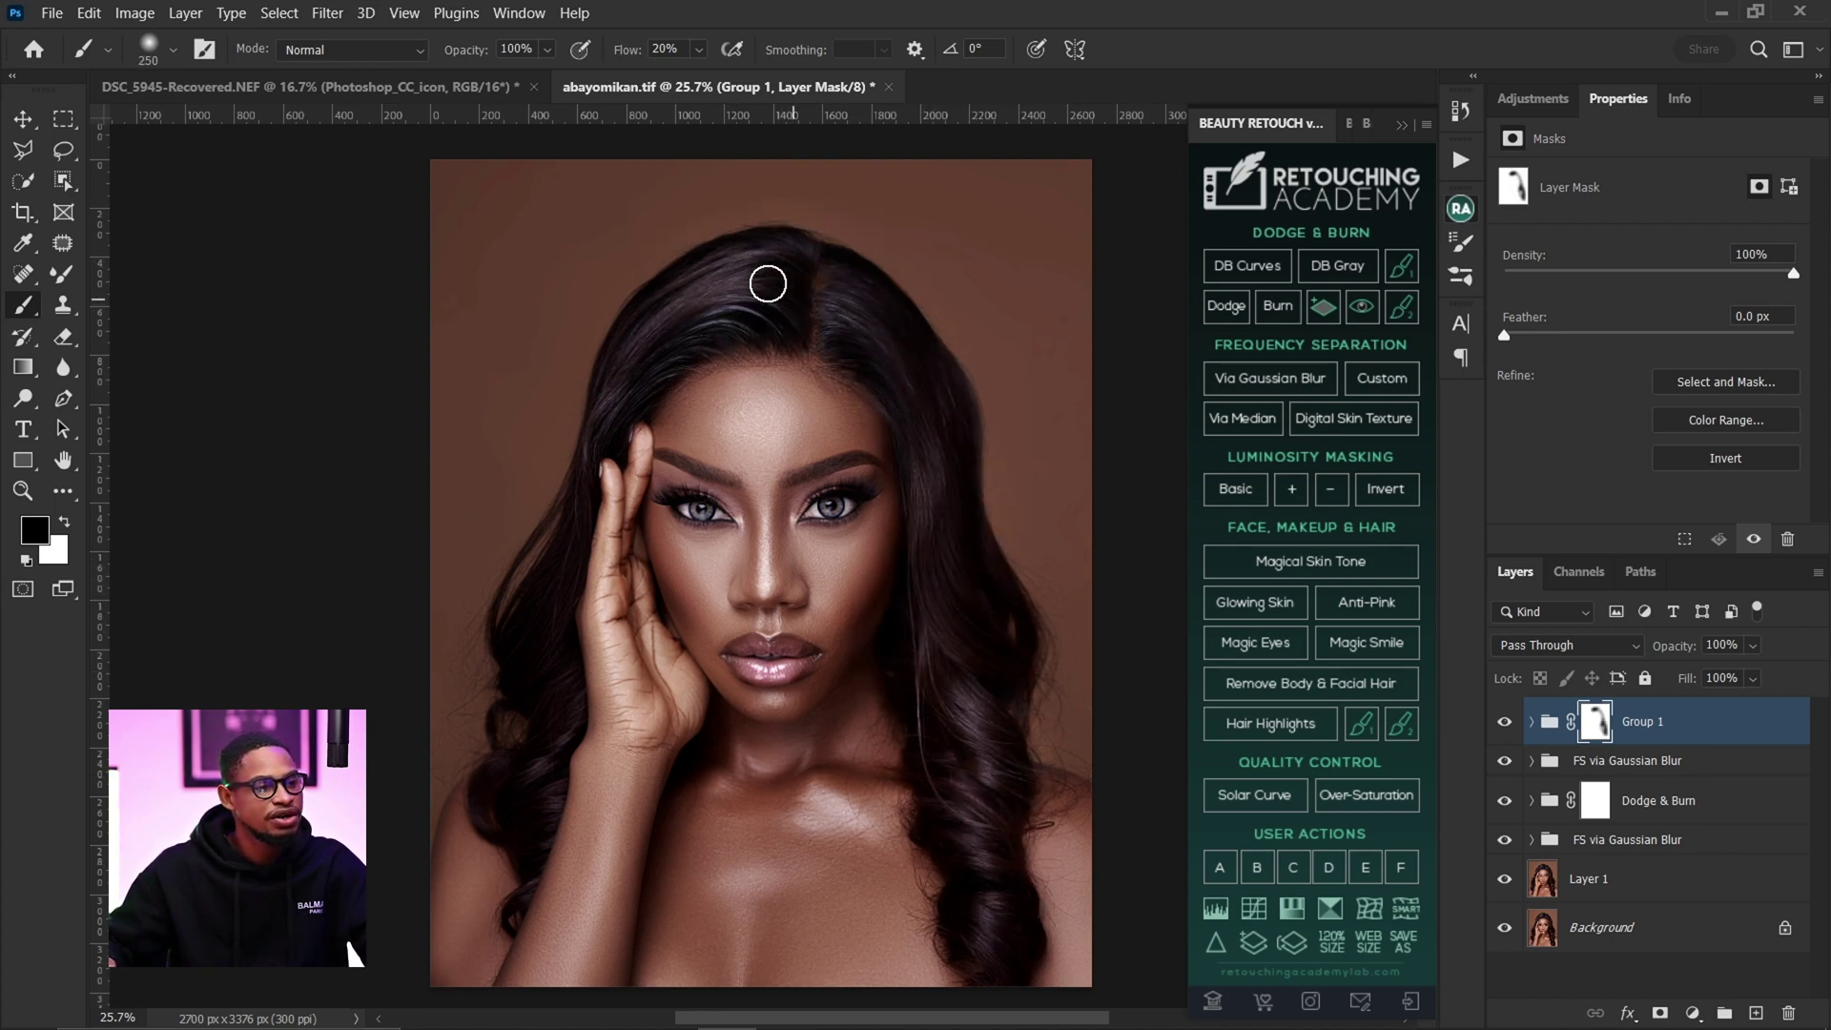
key("bracketright")
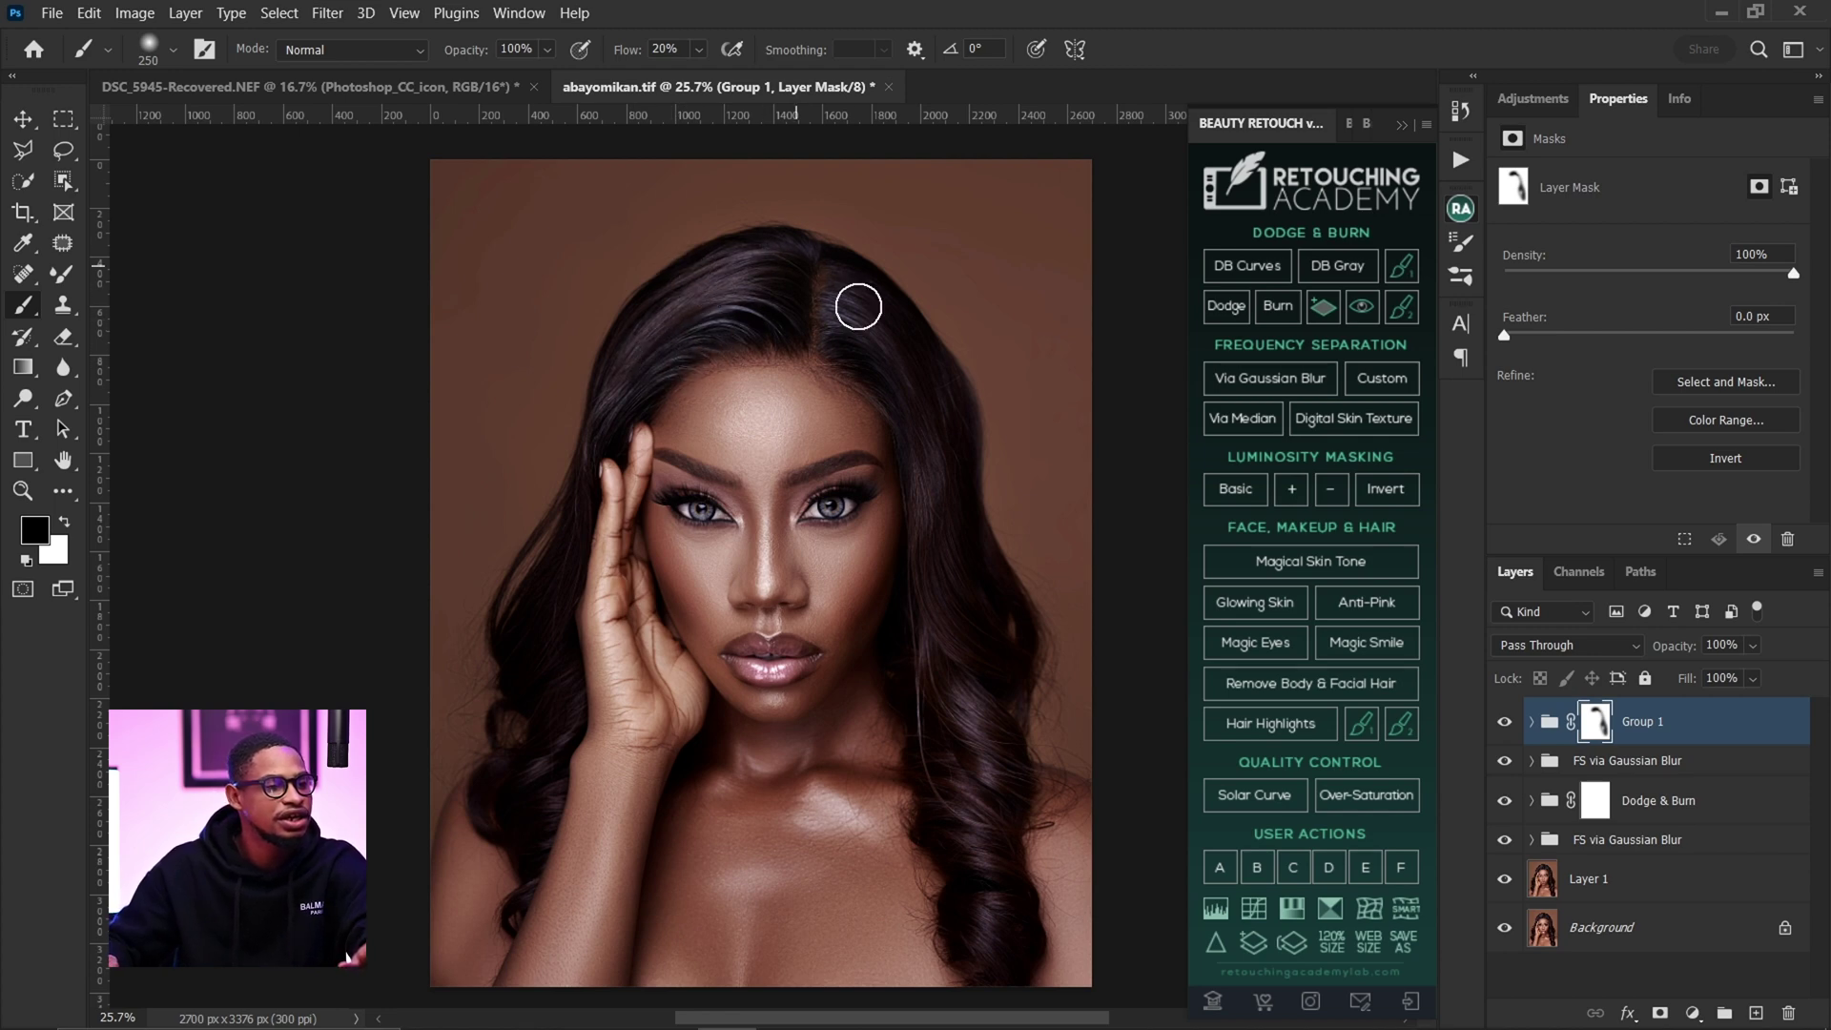
key("bracketright")
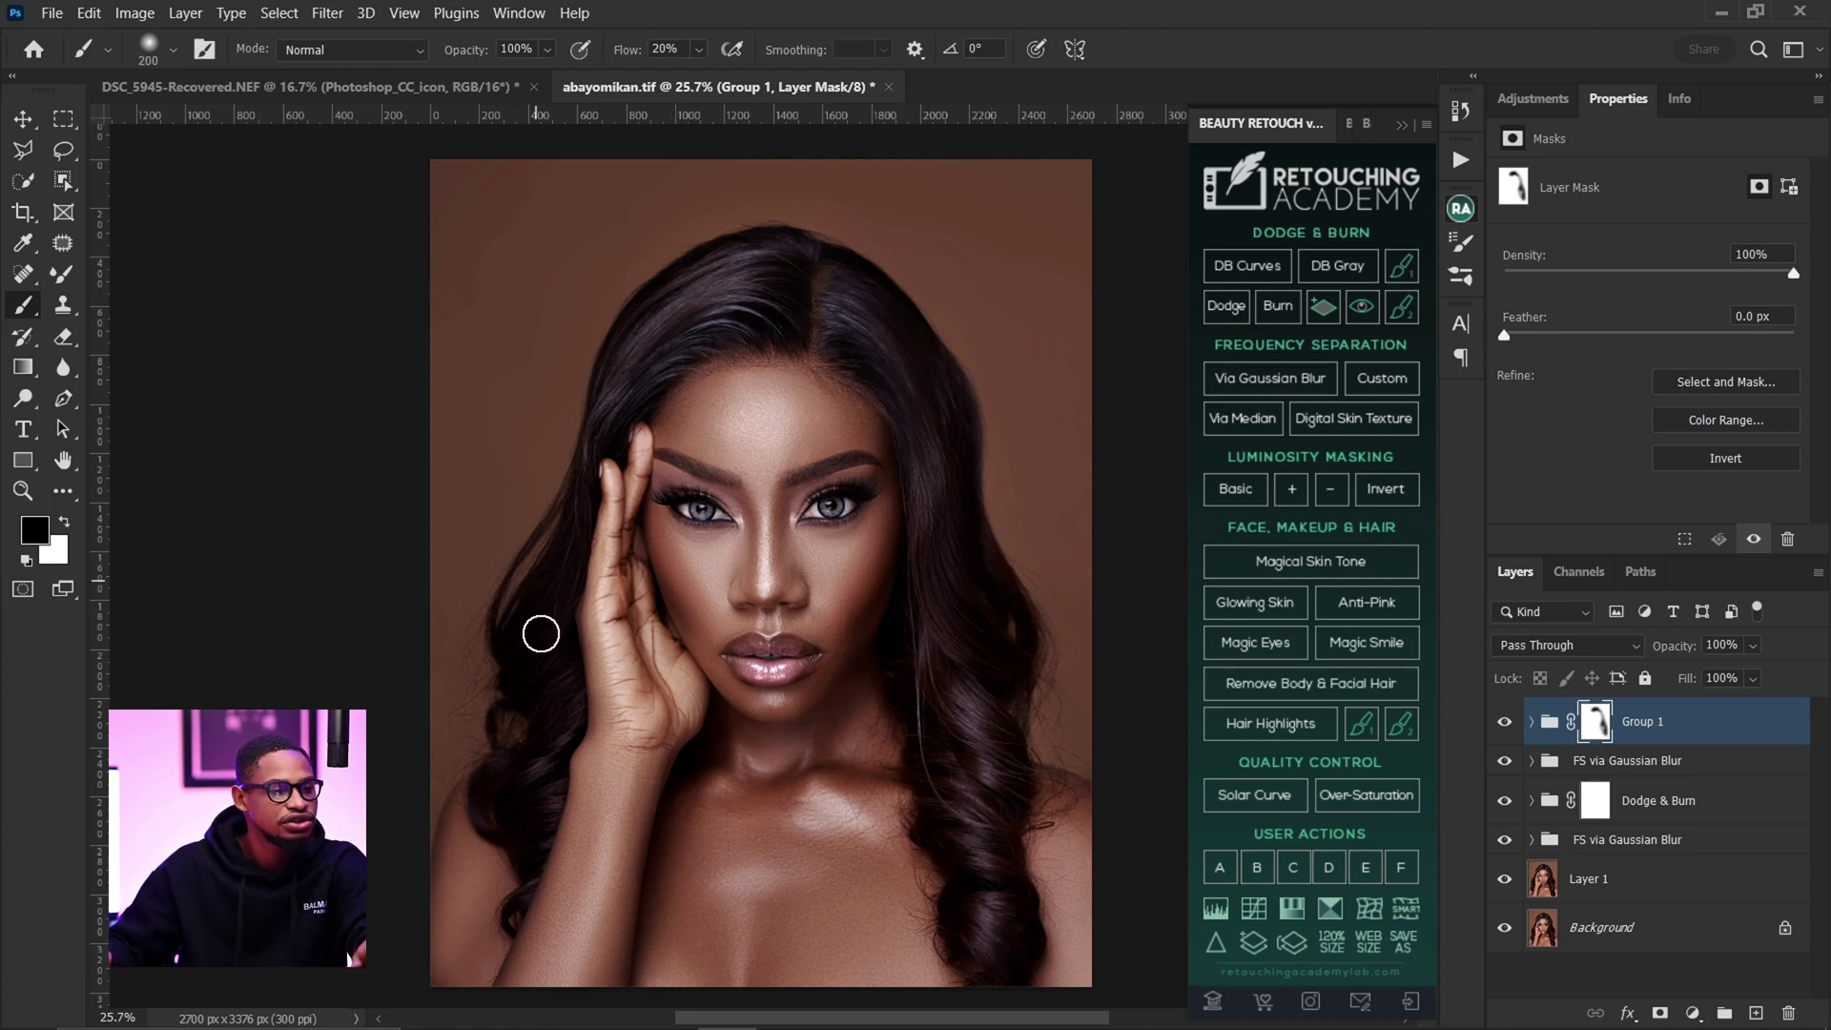
key("bracketright")
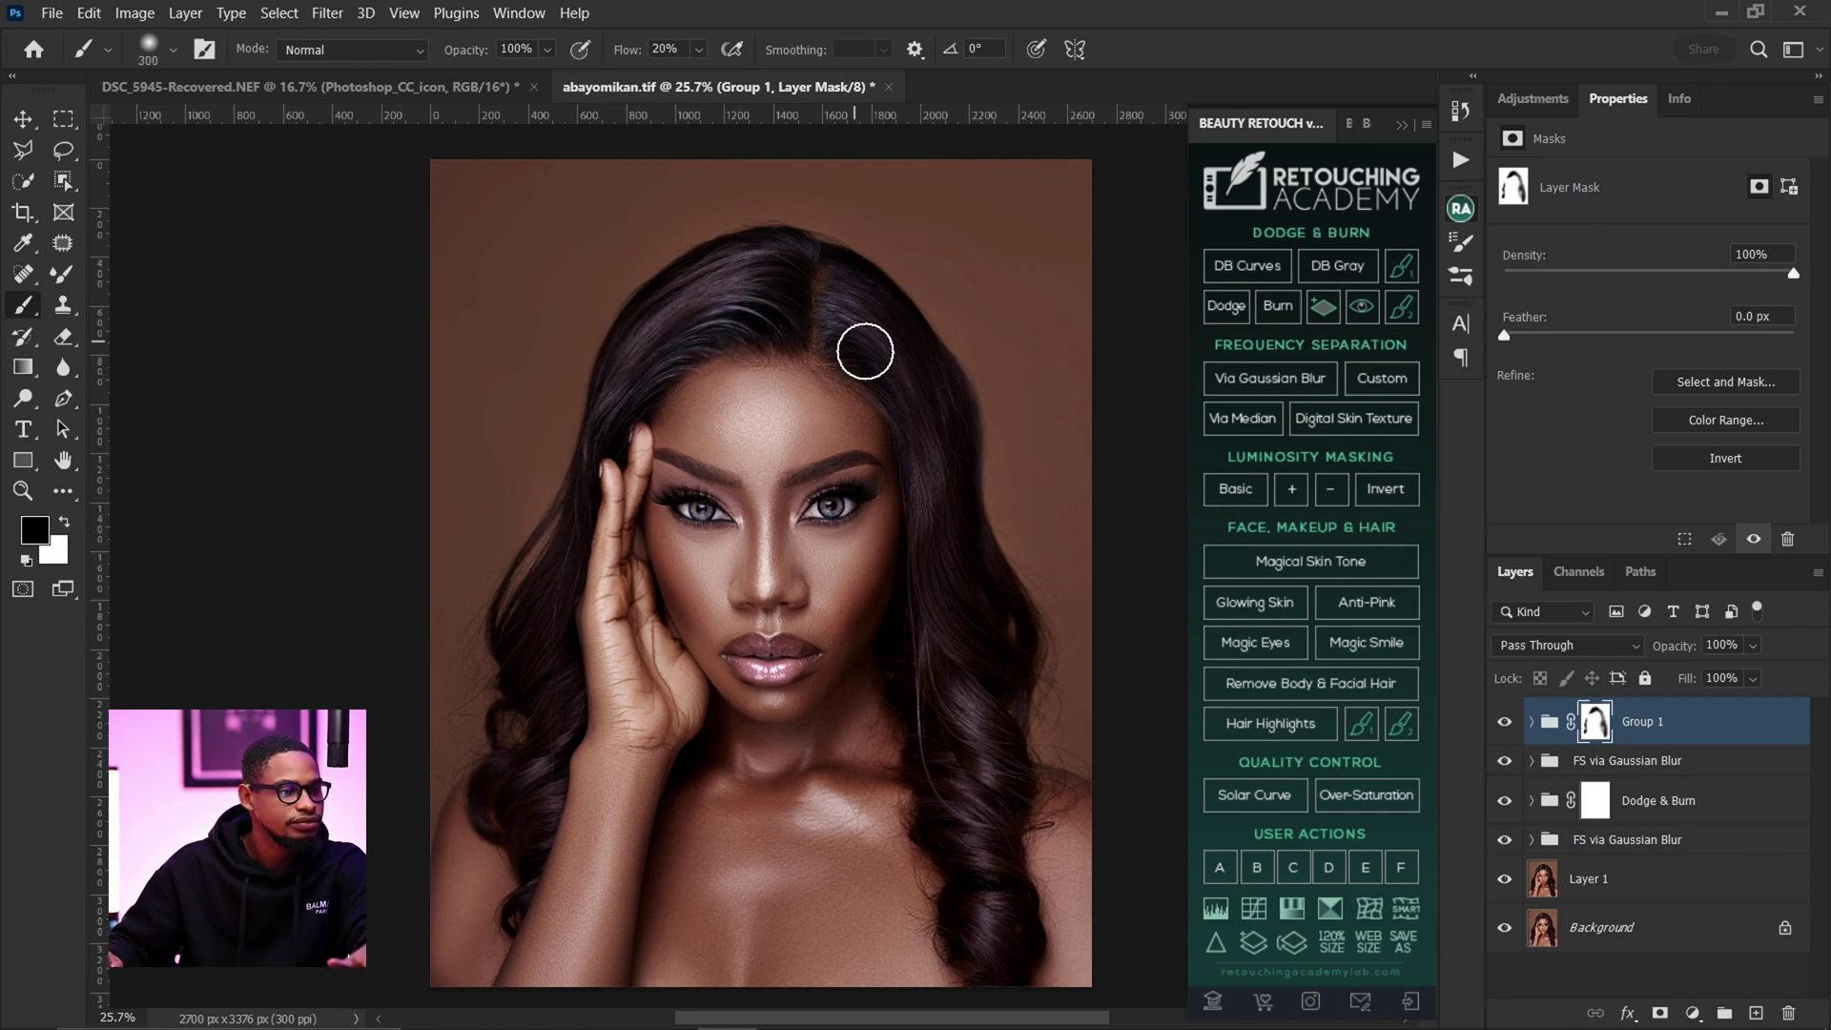
key("bracketleft")
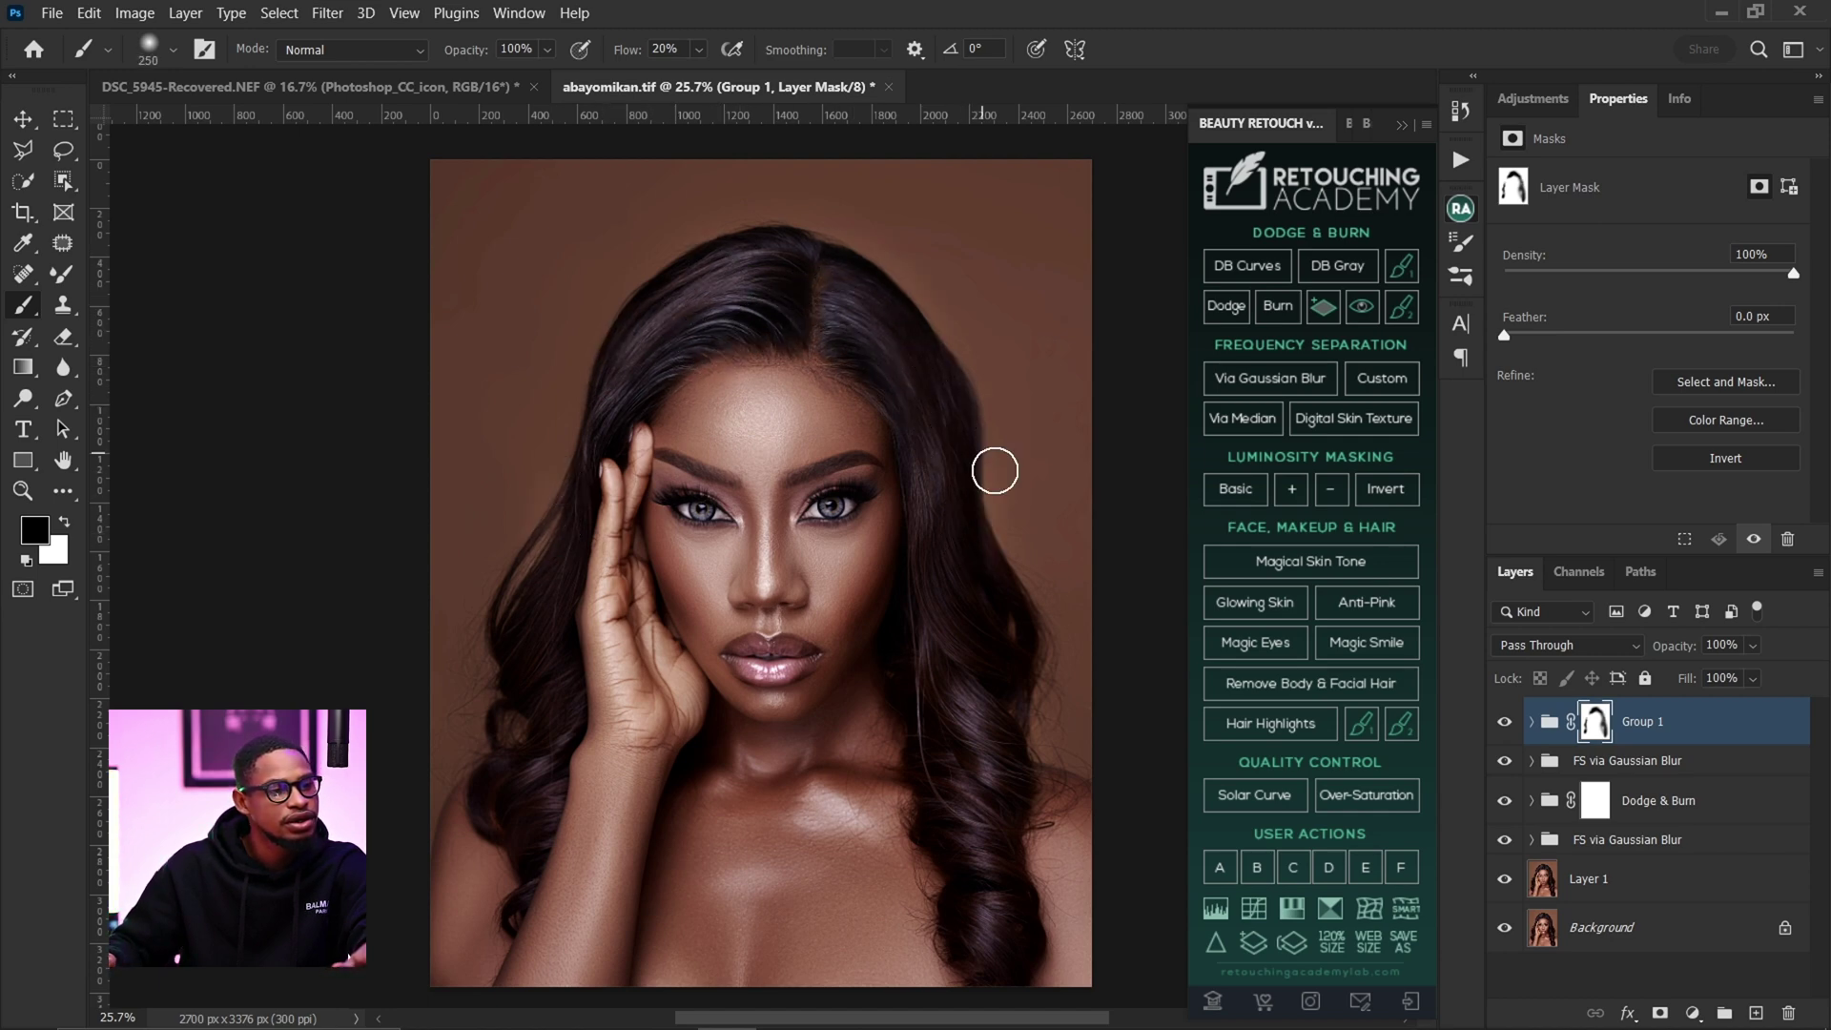
- Zoom in on the eyes, size the brush to about 125 for the irises, then fit the portrait on screen
key("z")
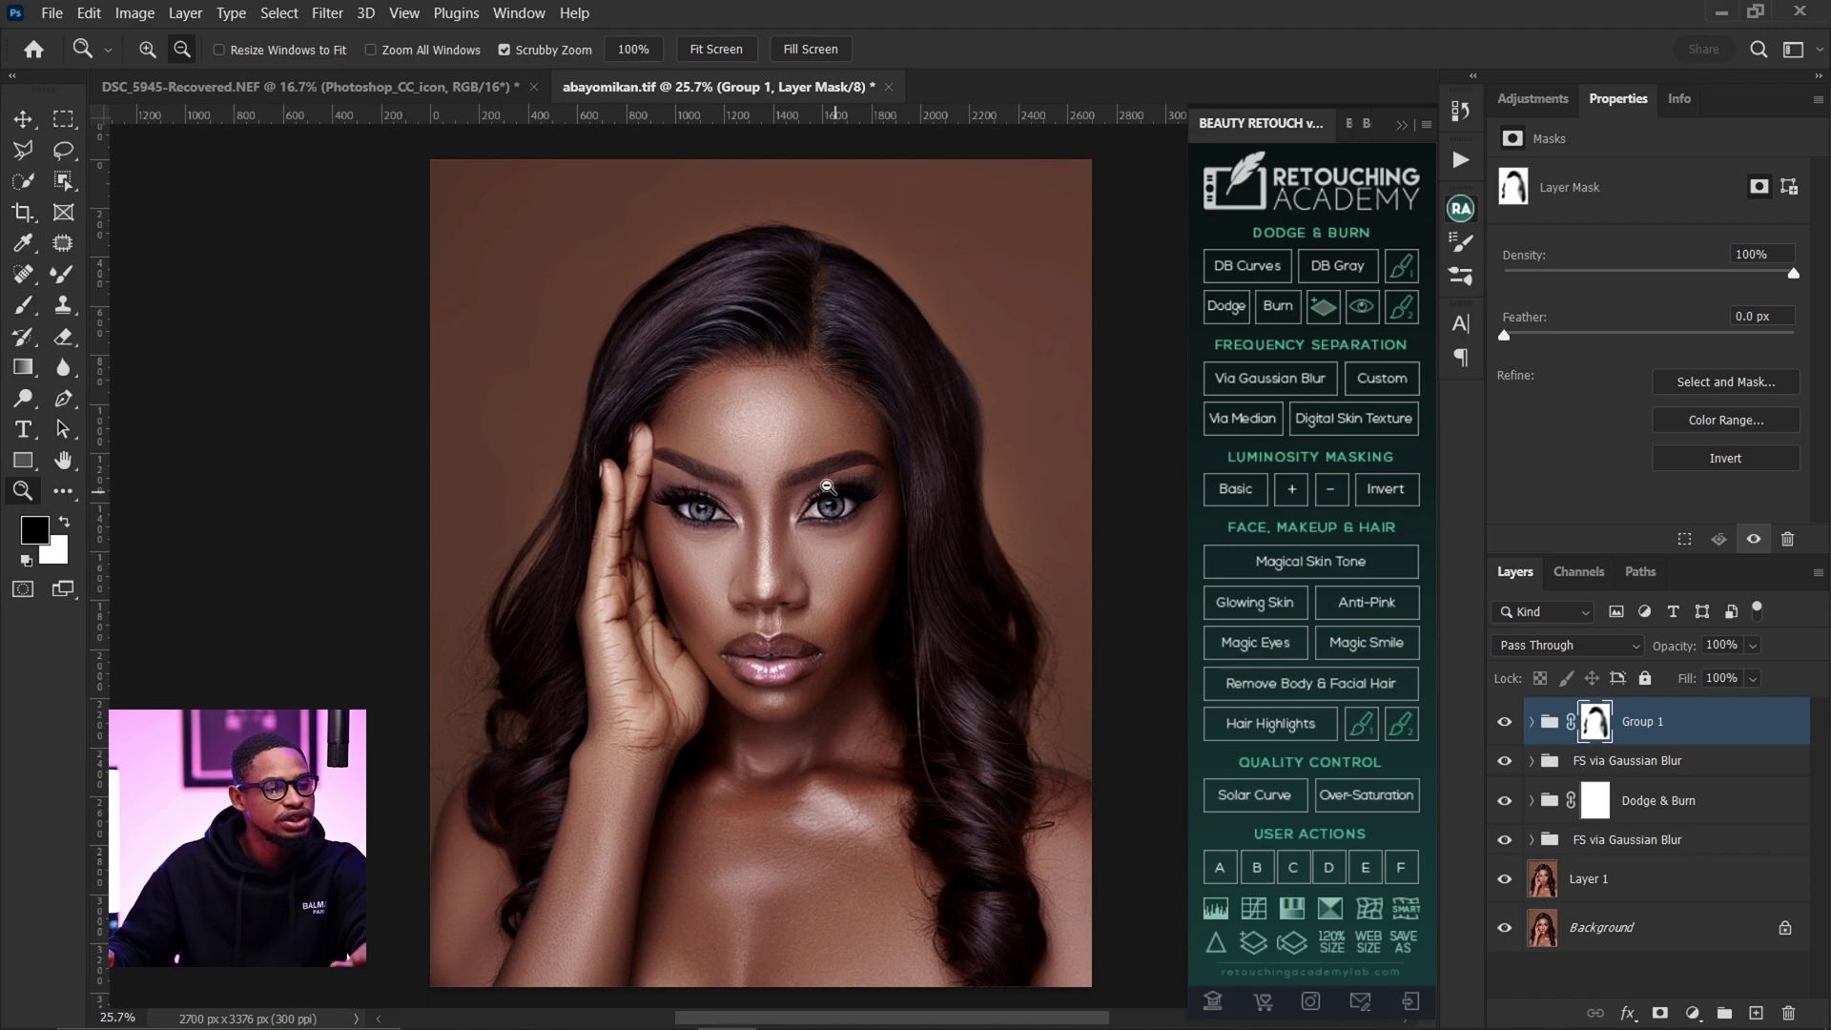
left_click_drag(827, 486, 935, 487)
key("b")
key("v")
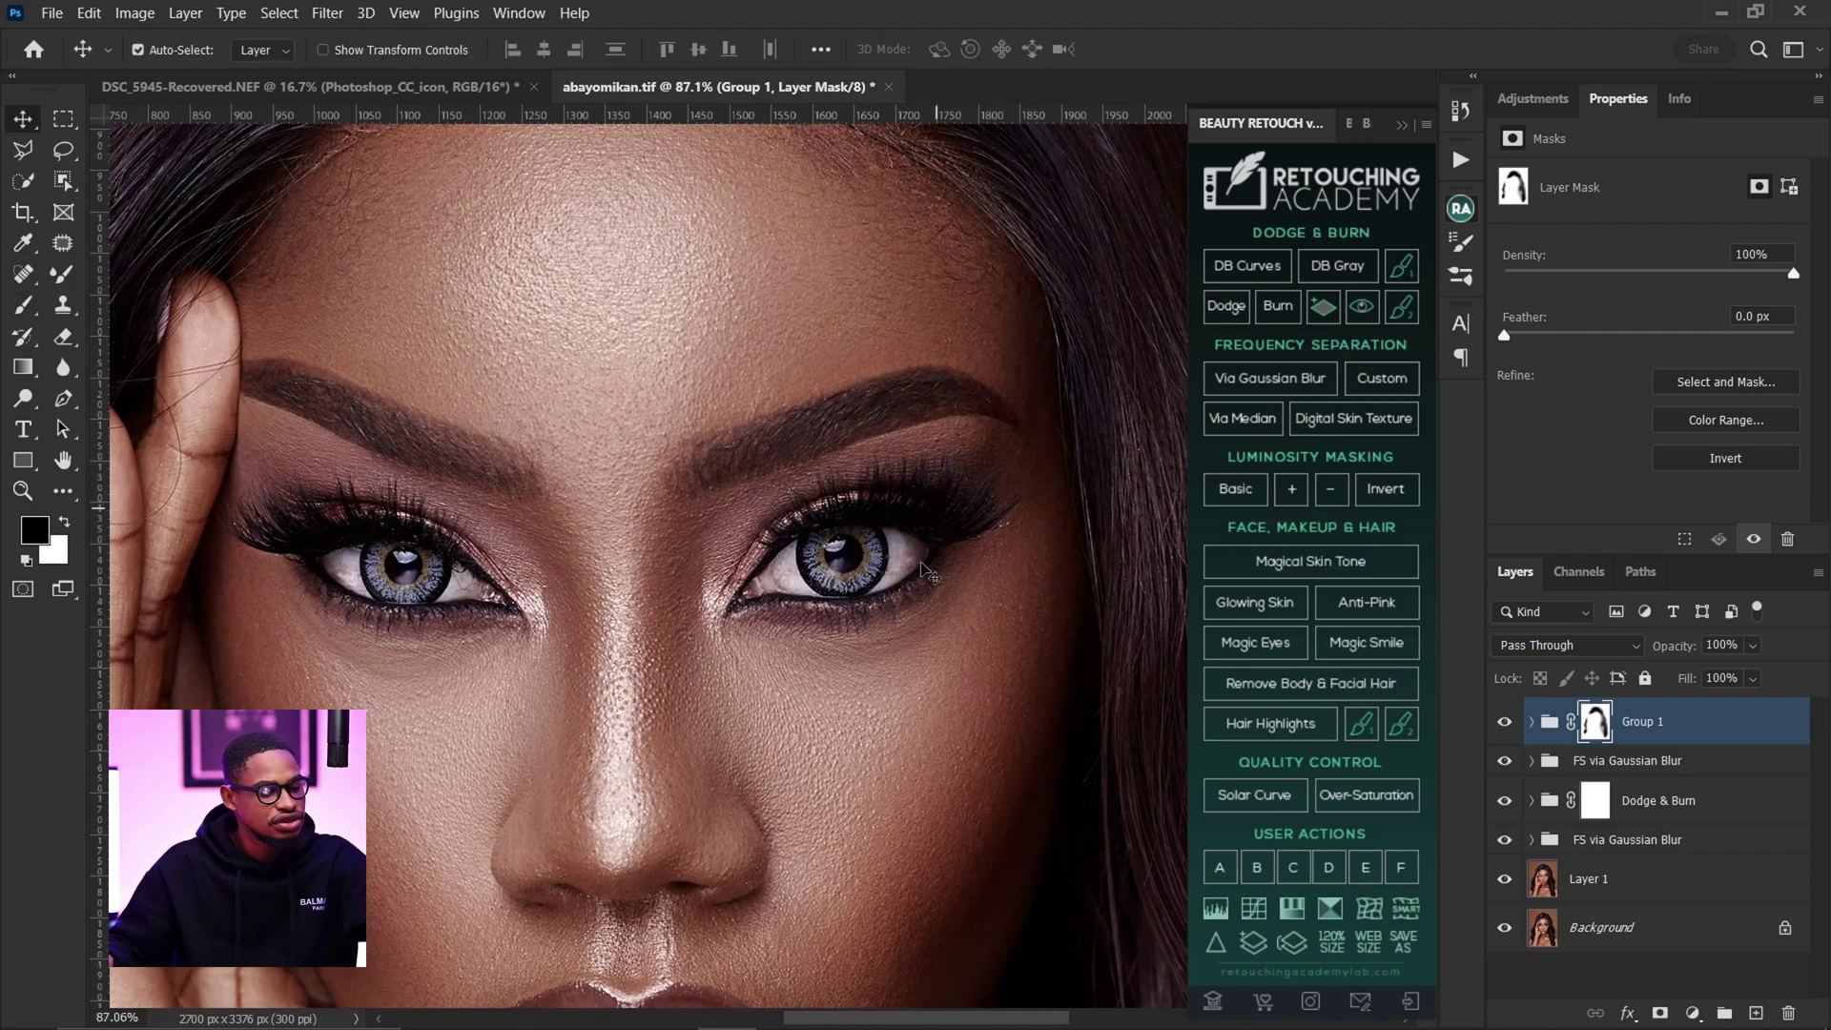
key("b")
key("bracketleft")
key("bracketleft")
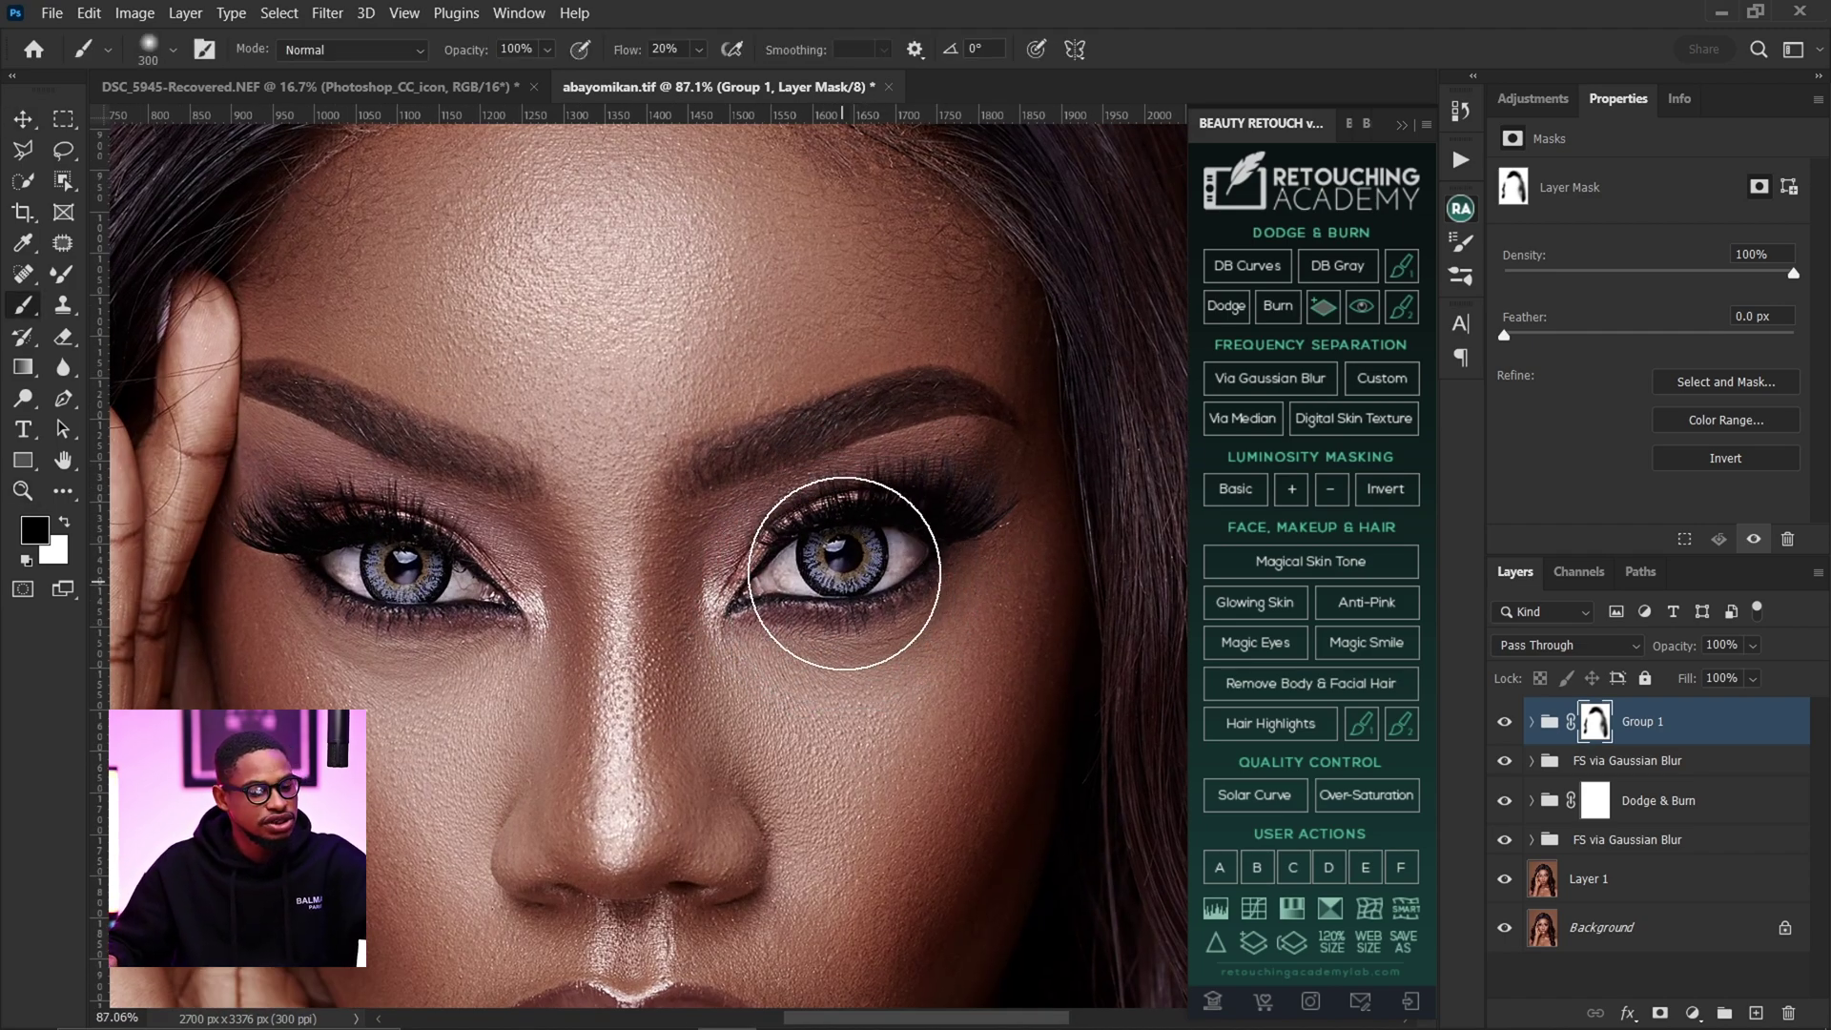
key("bracketleft")
key("bracketleft")
key("bracketleft")
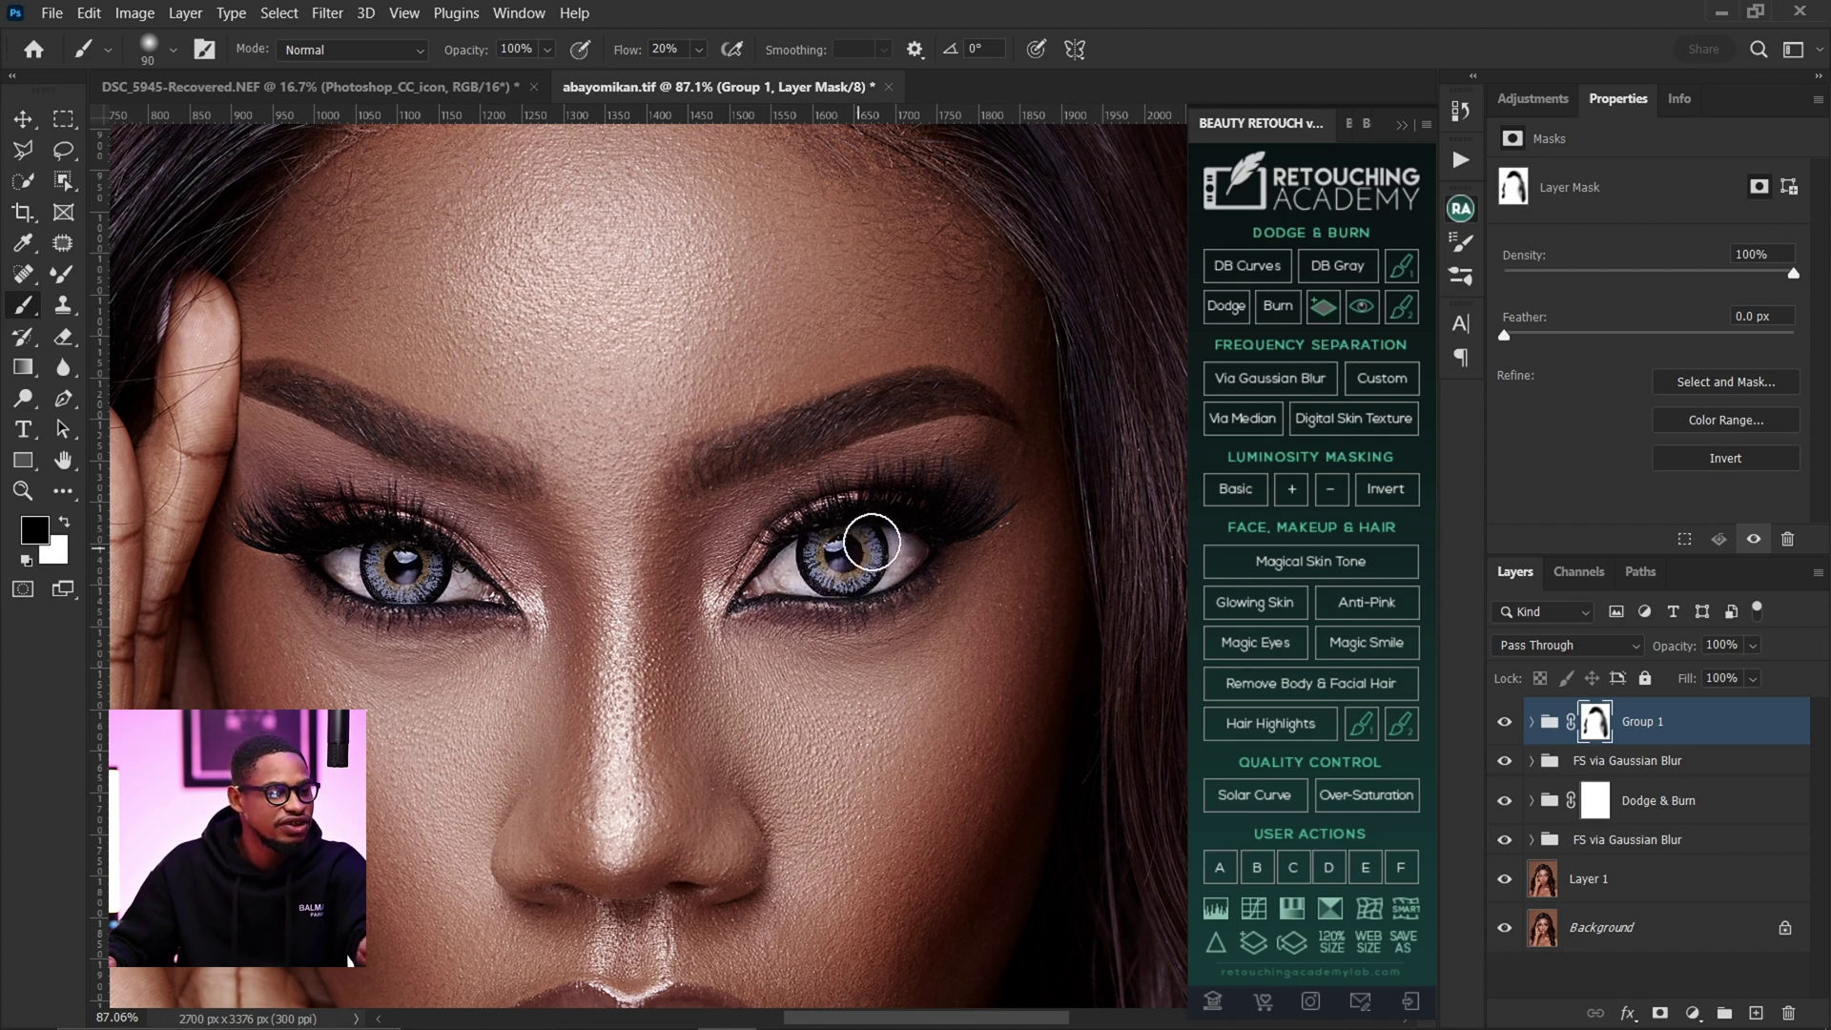
key("bracketright")
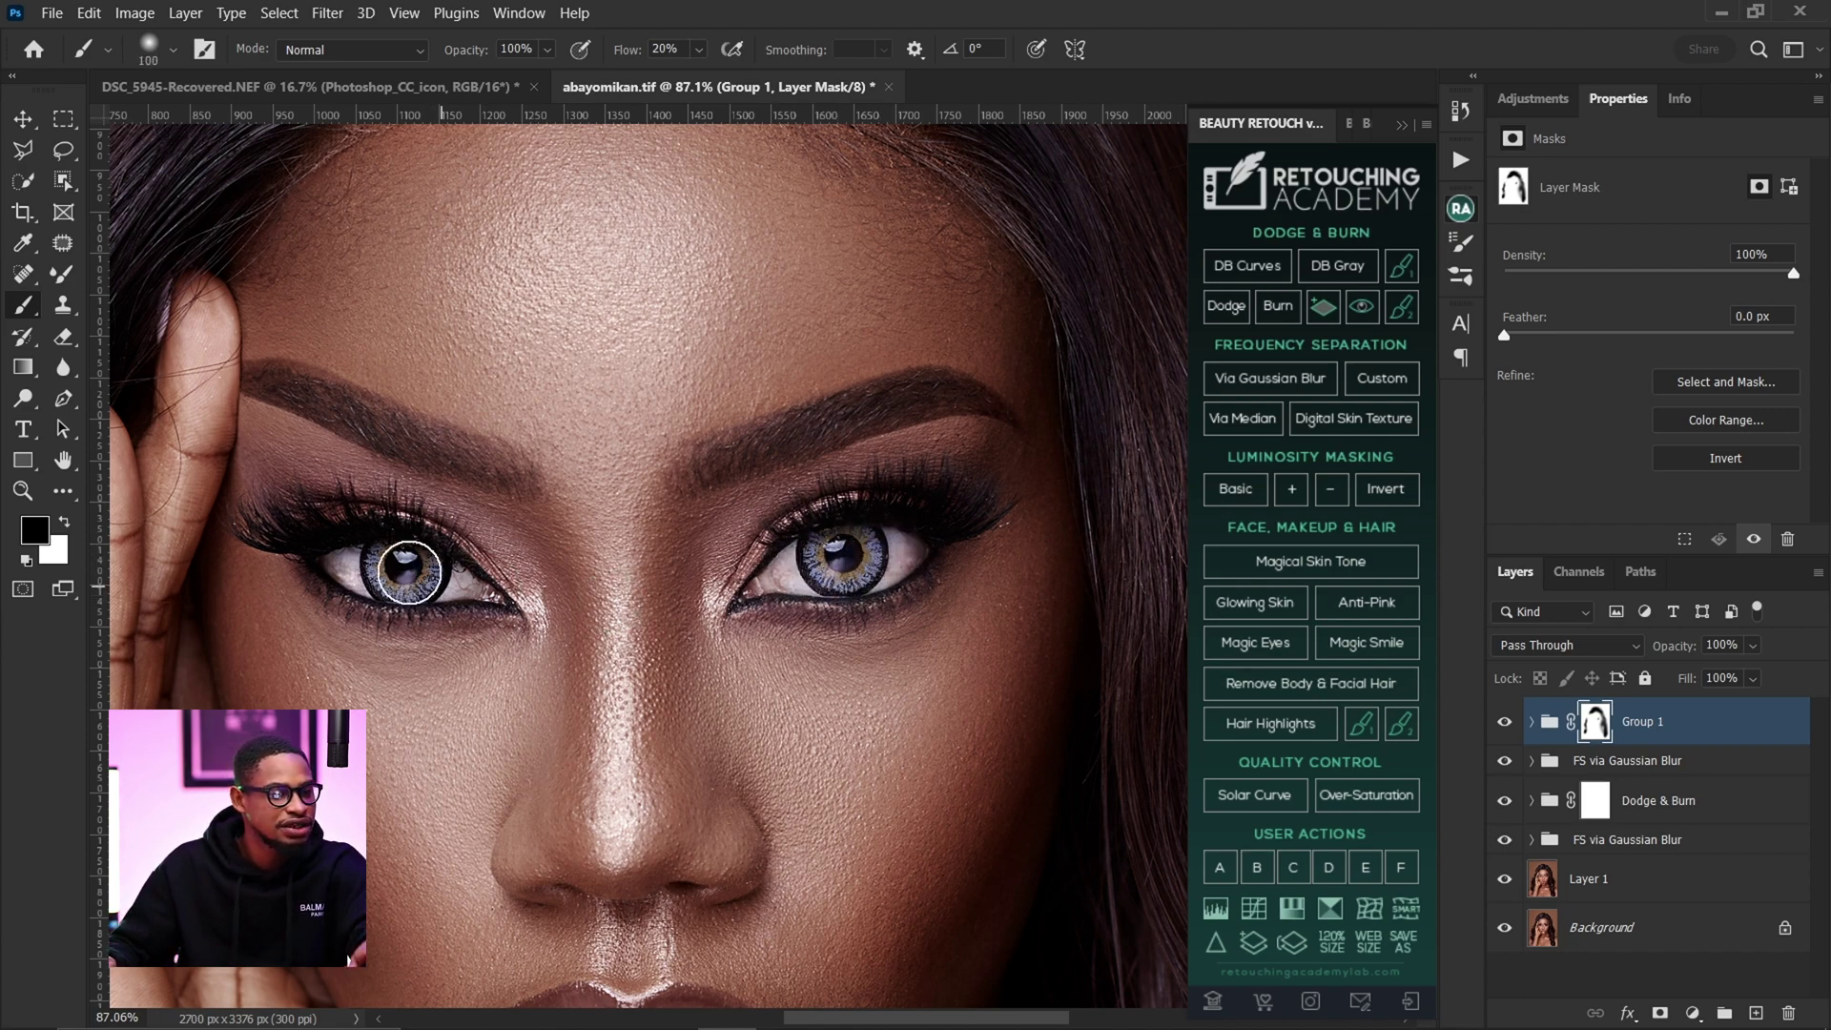
key("bracketright")
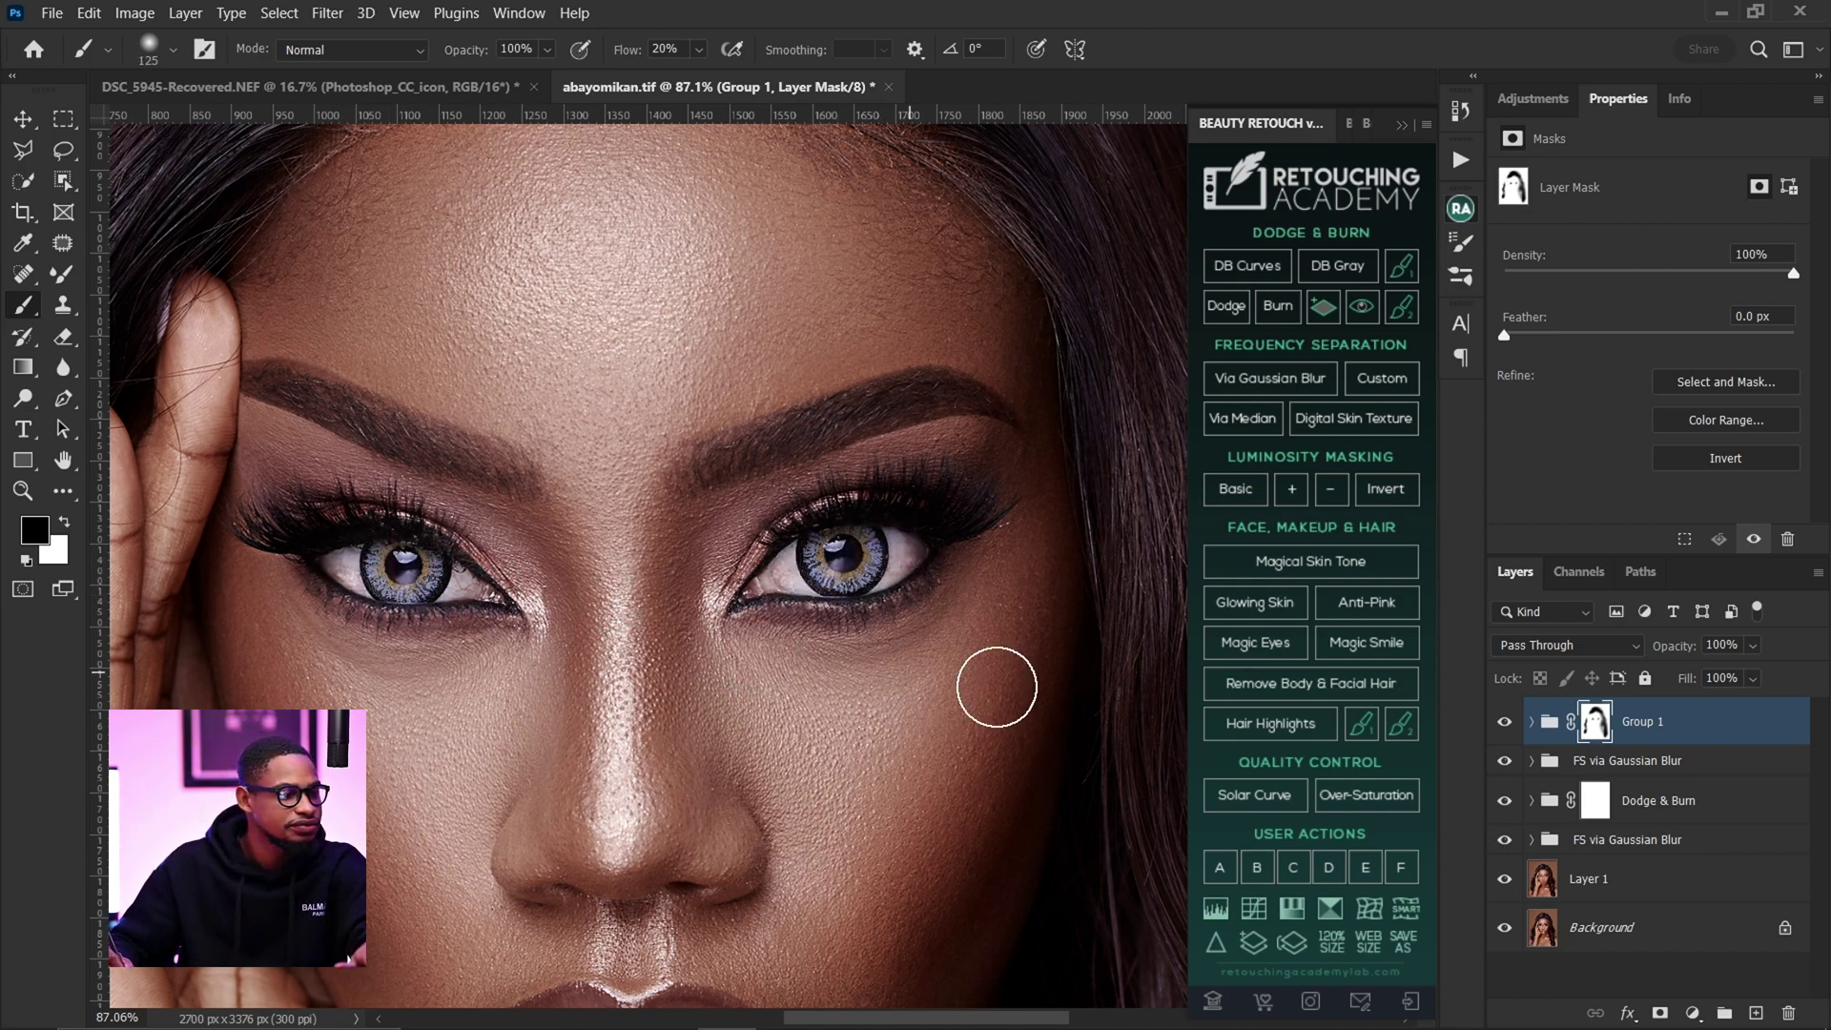
key("ctrl+0")
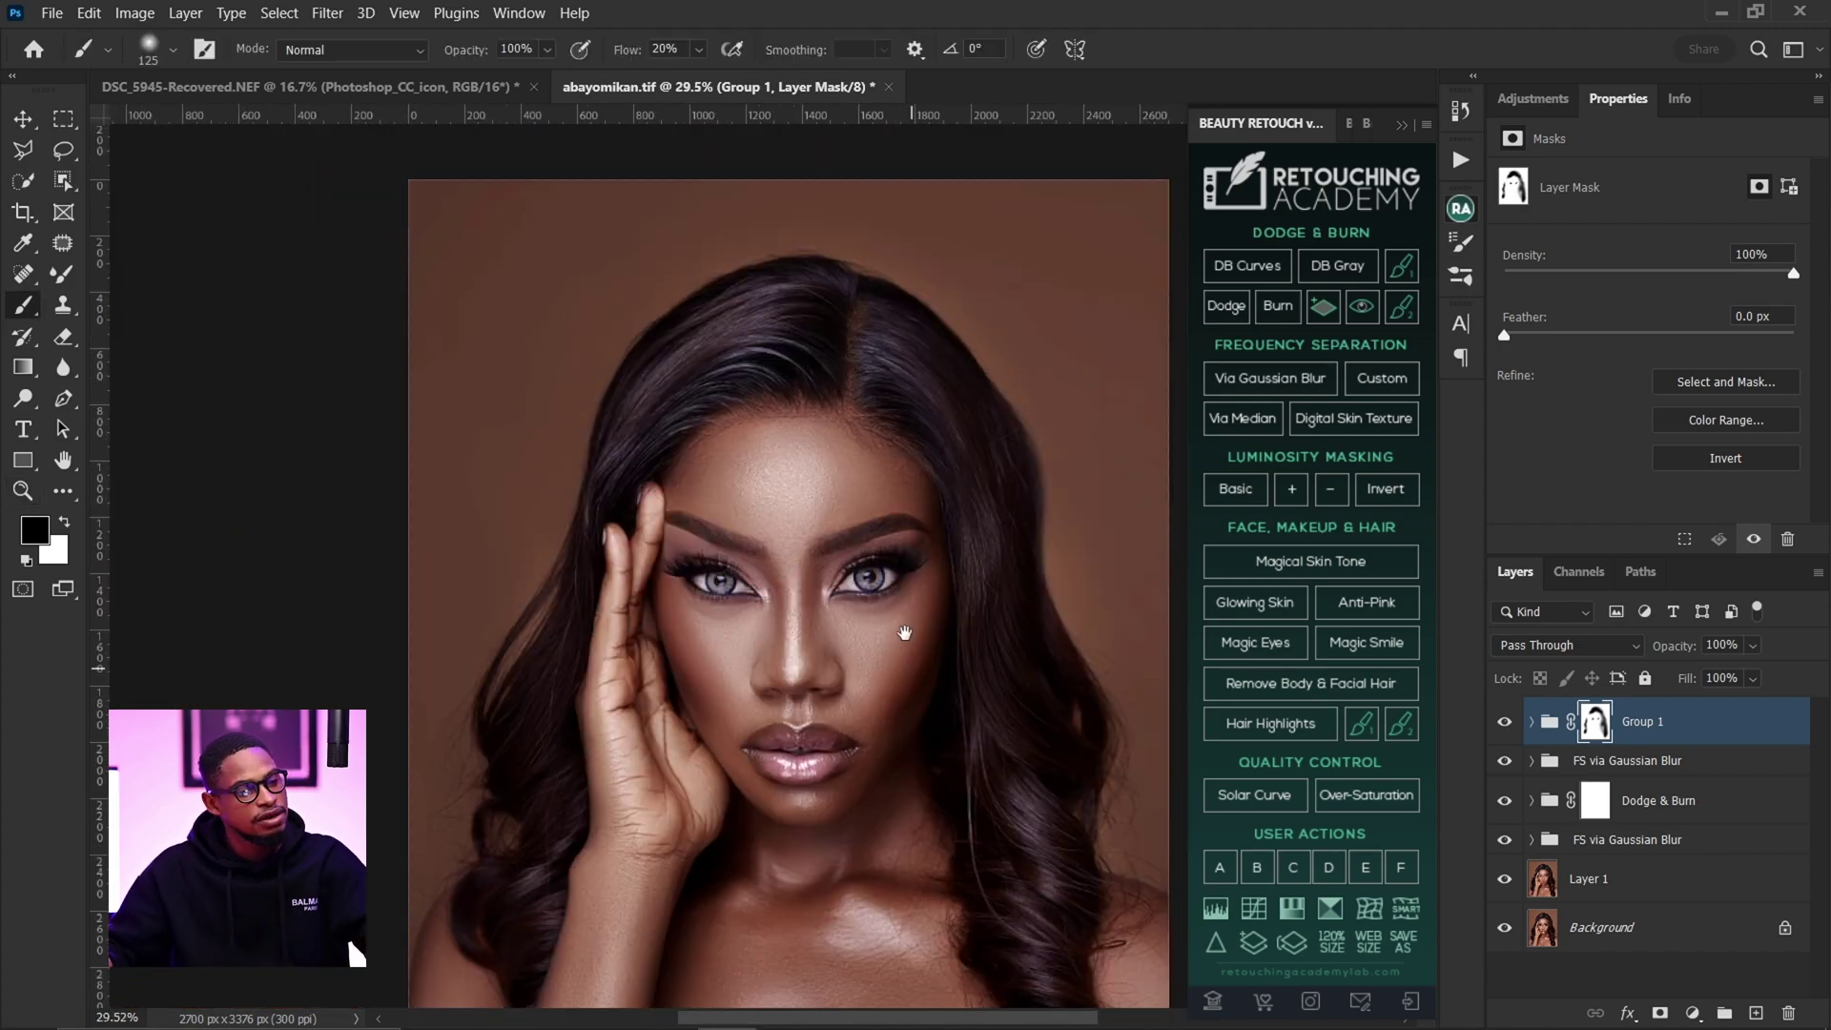
left_click(1505, 723)
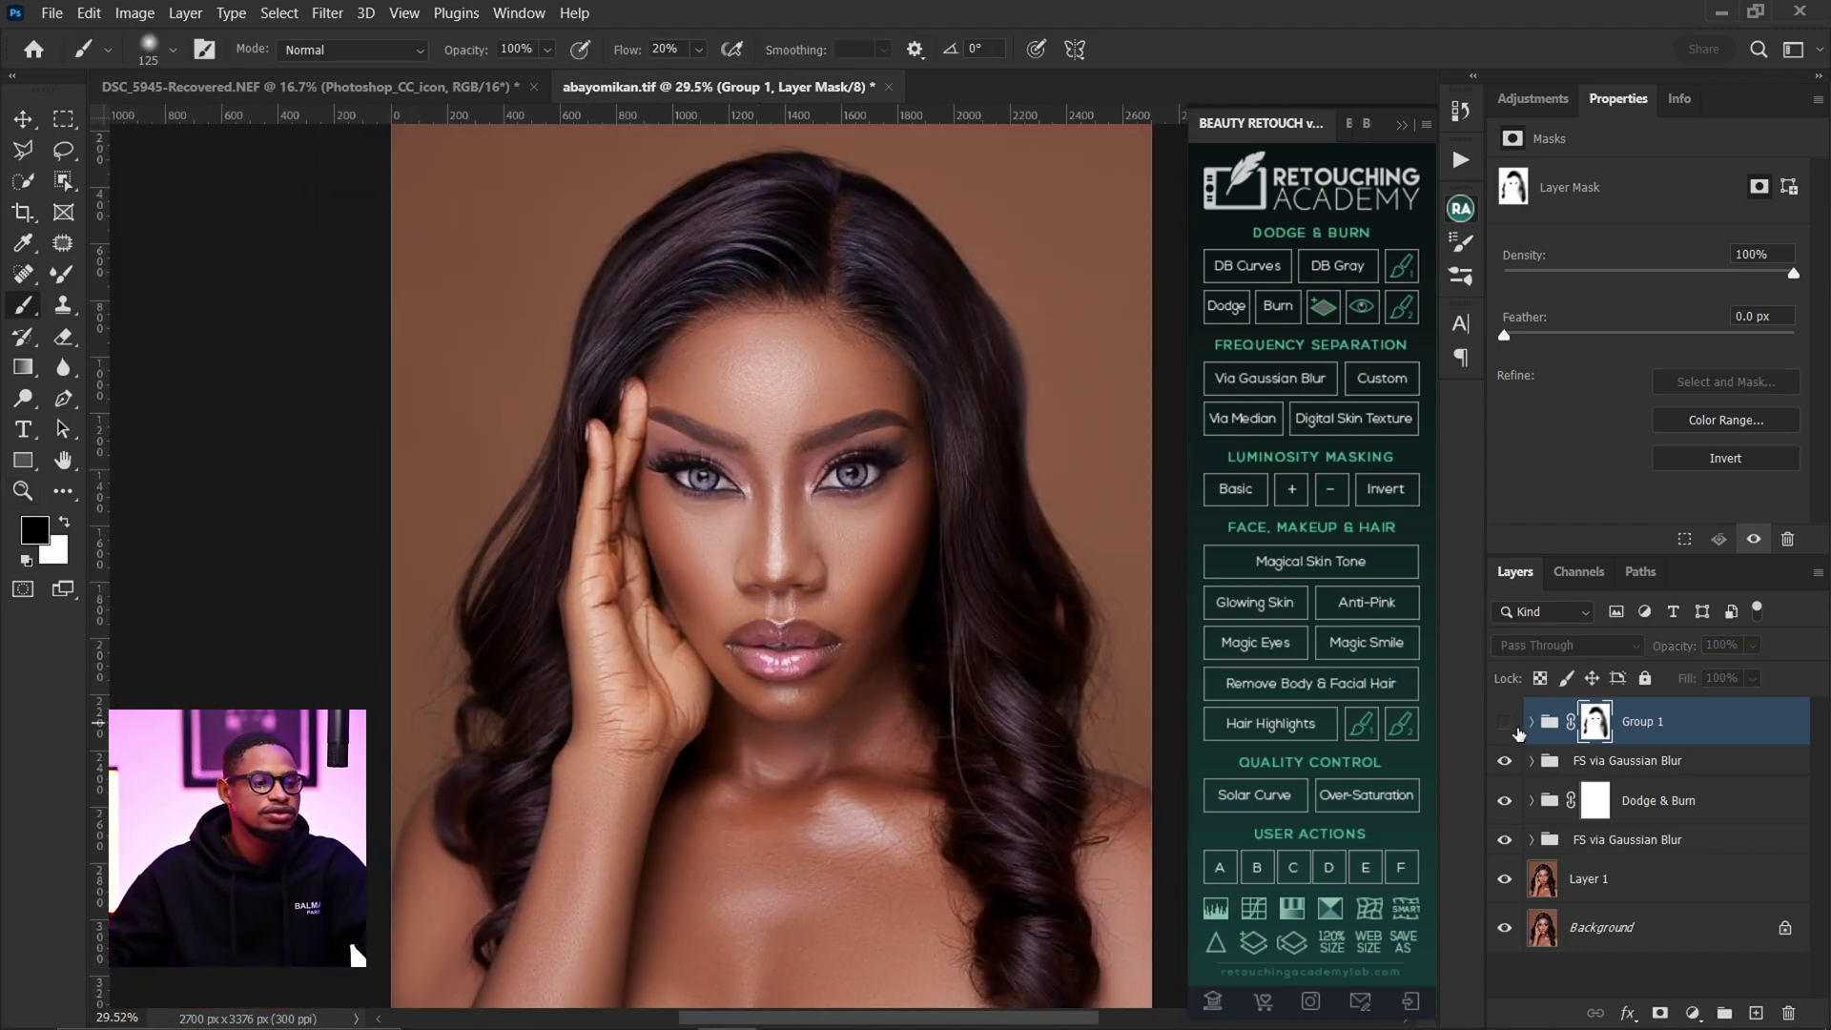
left_click(1505, 722)
left_click(1505, 723)
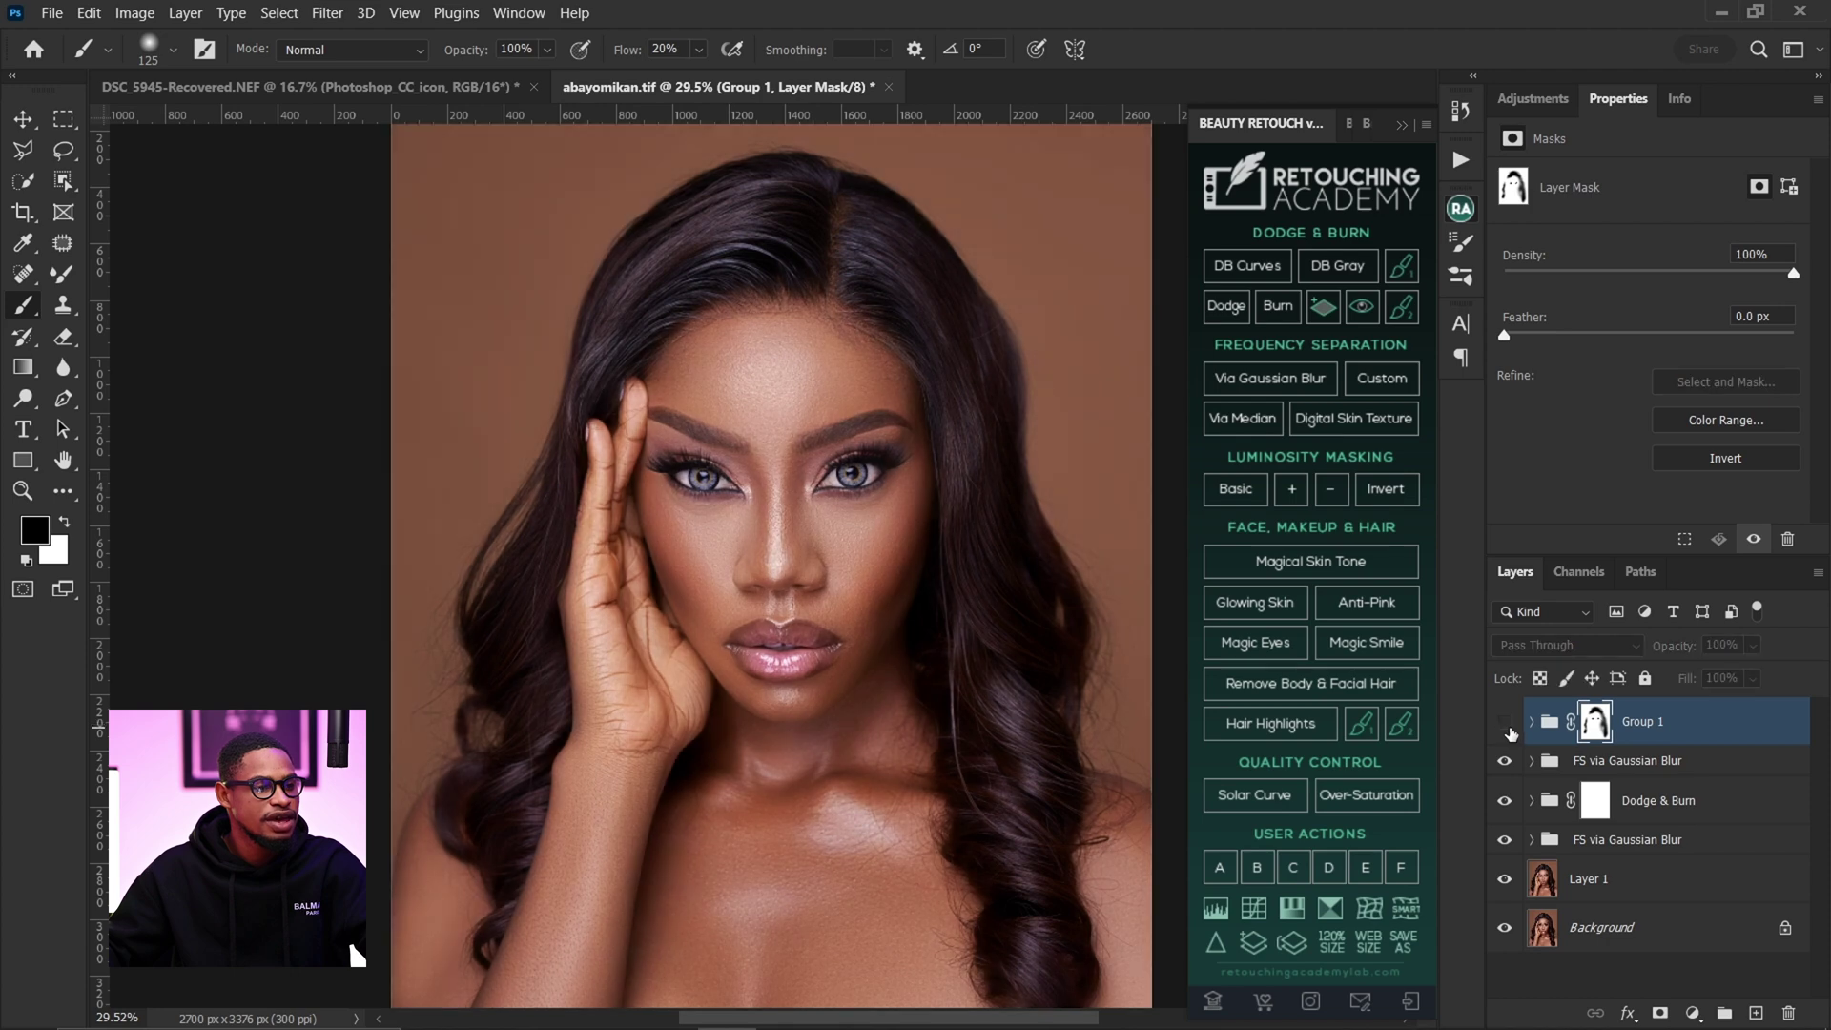
left_click(1504, 721)
scroll(882, 604, "down", 3)
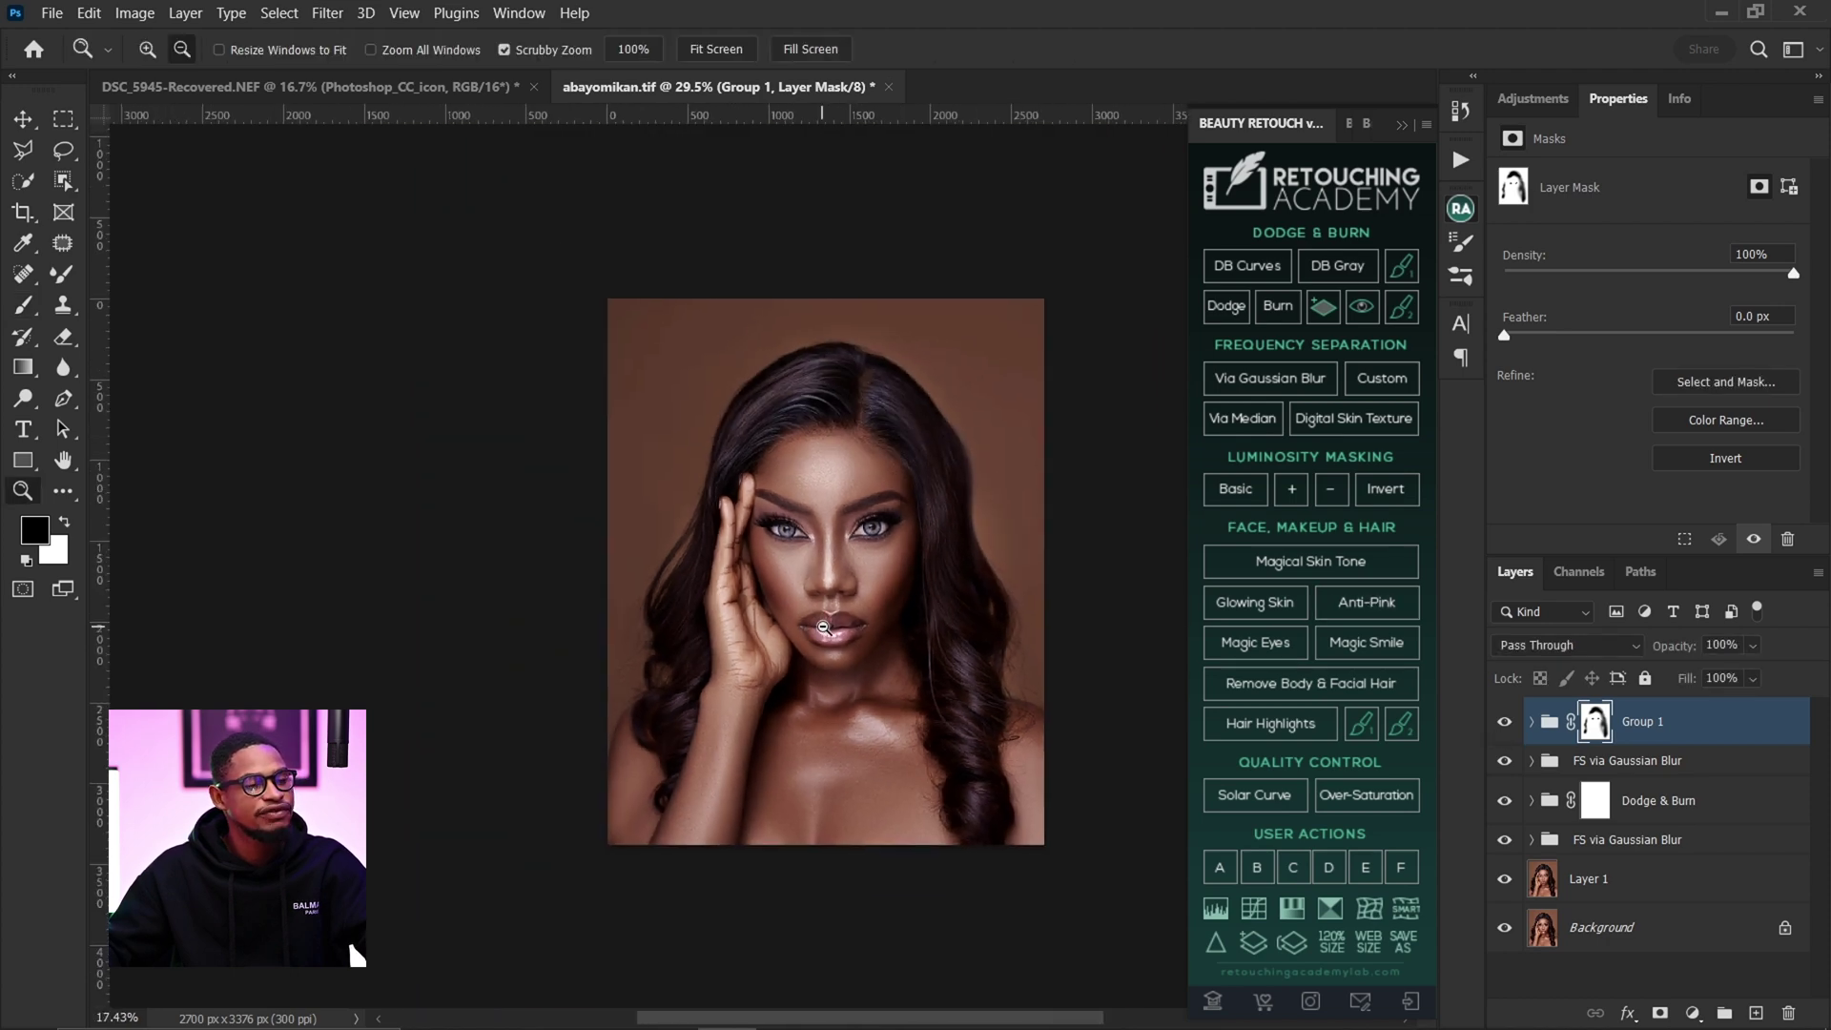